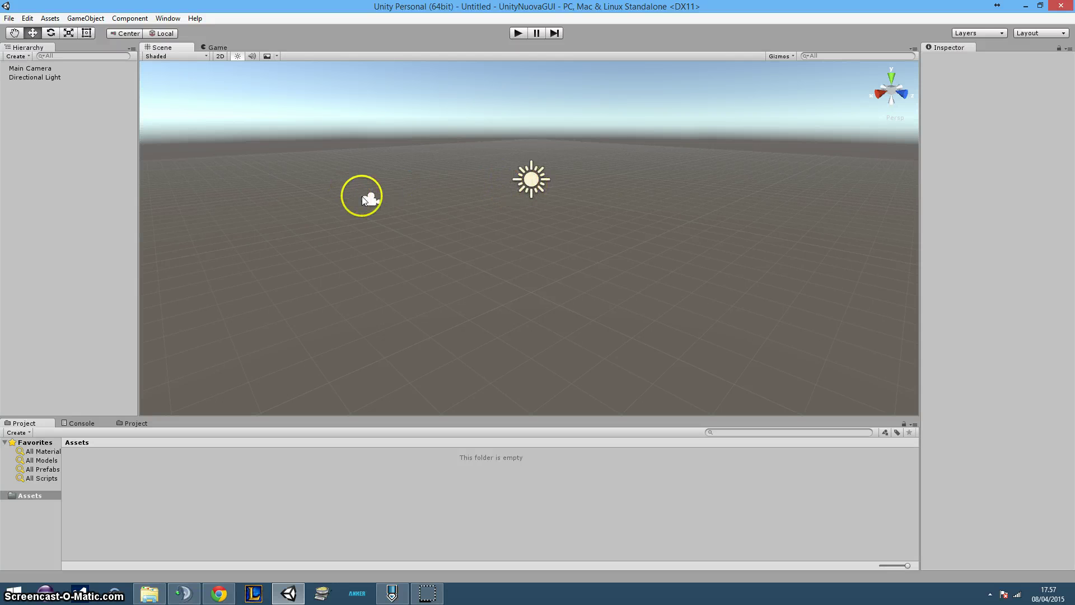
Create a UI Canvas from the Hierarchy's UI menu, which adds an EventSystem too
key("alt")
left_click_drag(506, 259, 572, 255, "alt")
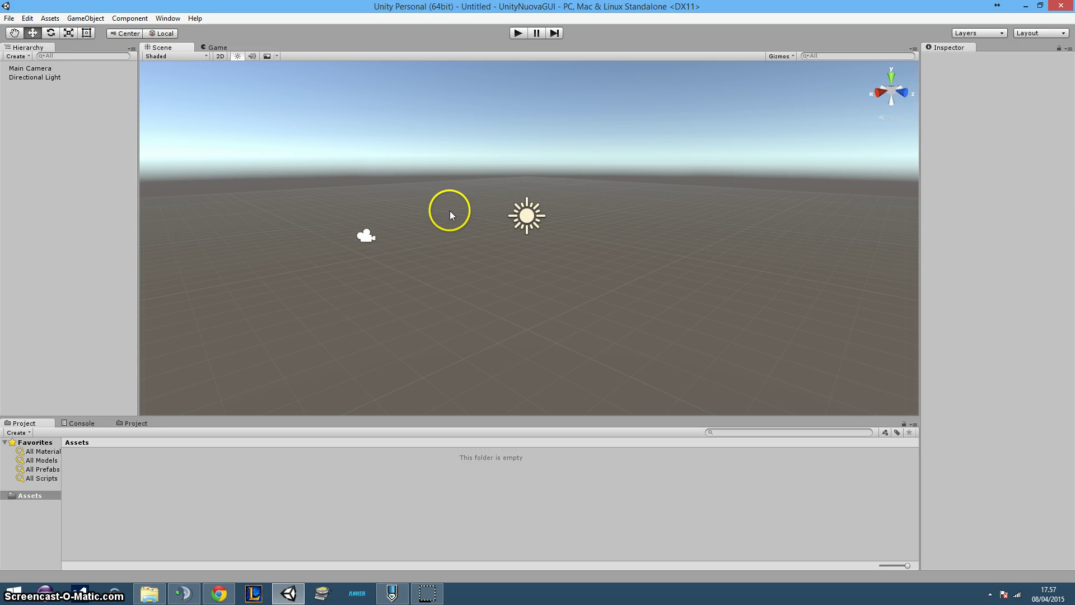
right_click_drag(557, 313, 546, 290)
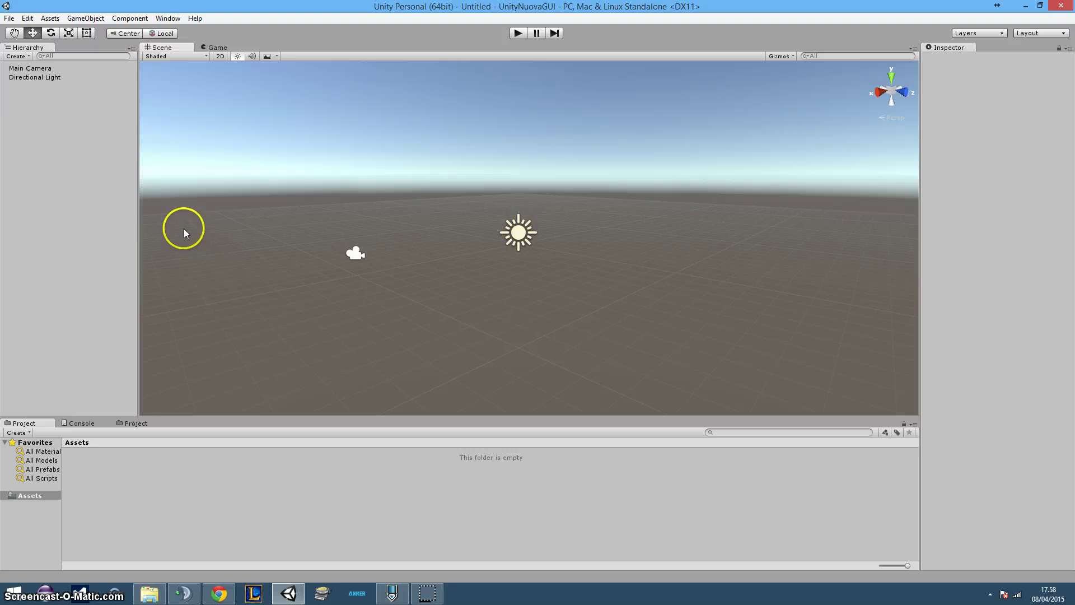
right_click(97, 182)
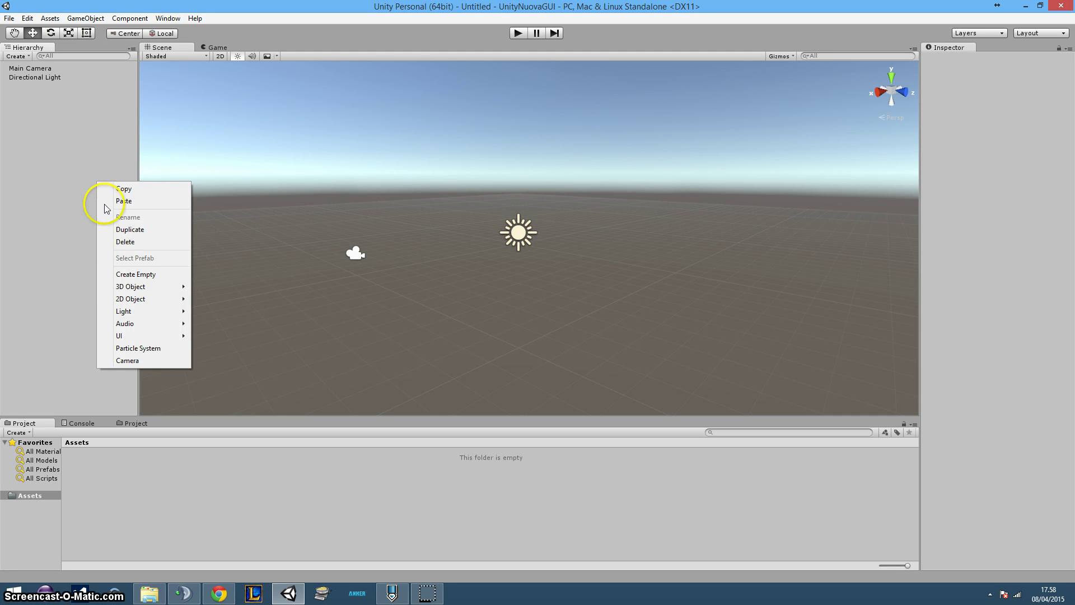
left_click(130, 335)
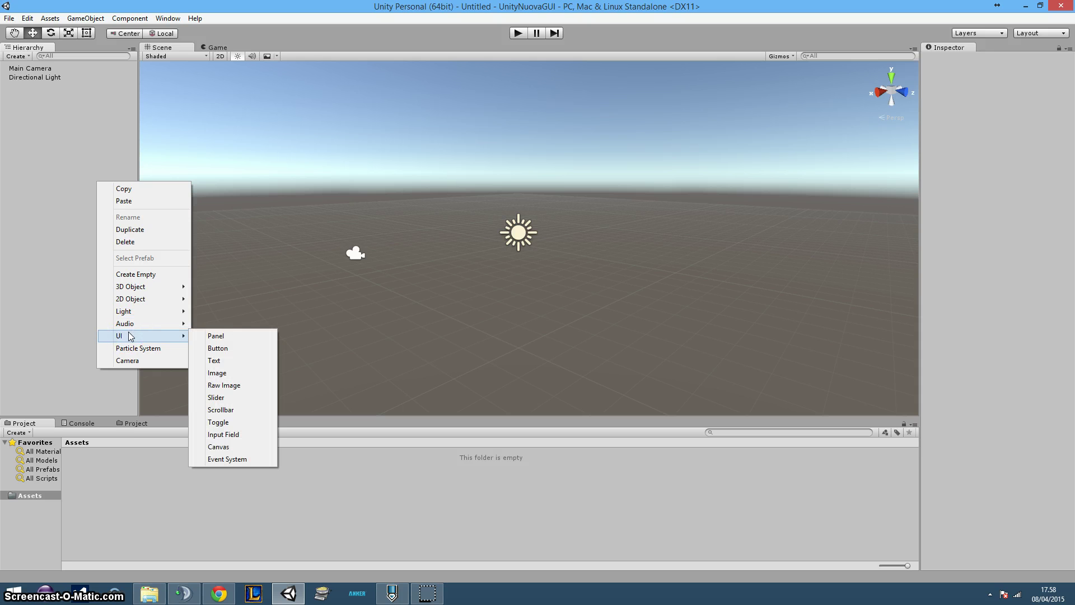
key("Up")
key("Up")
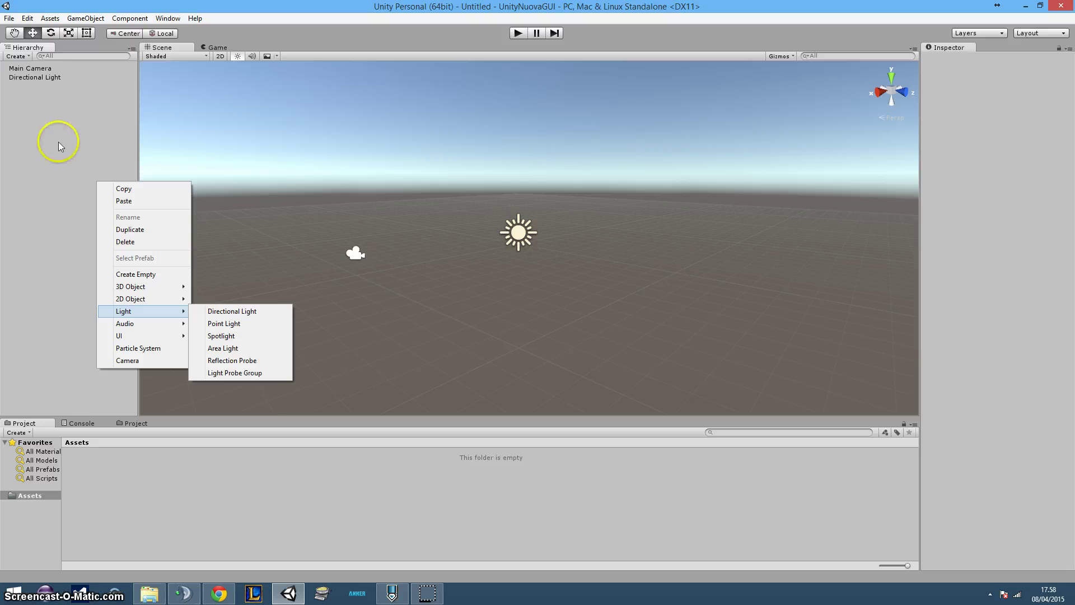
mouse_move(121, 338)
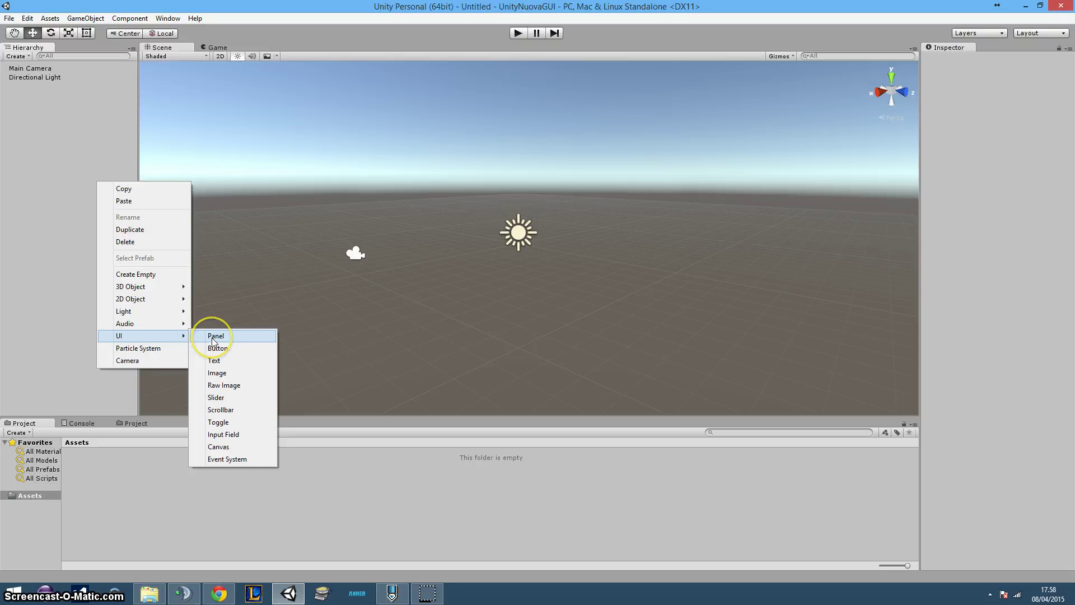
left_click(225, 447)
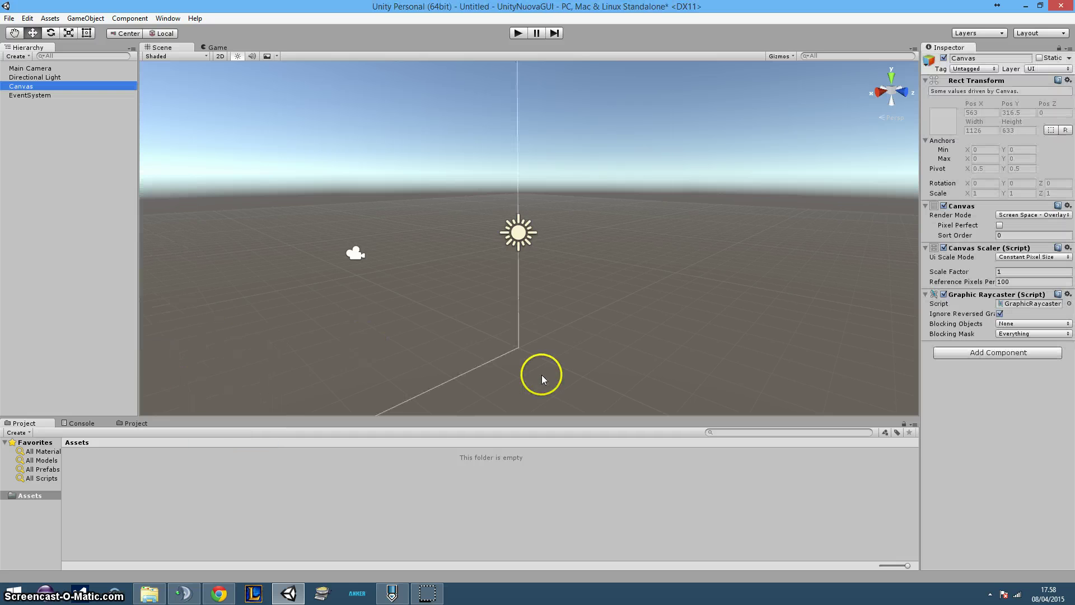
Orbit the Scene view to find the canvas outline and select the Canvas
mouse_move(654, 330)
left_mouse_down("alt")
mouse_move(446, 324)
mouse_move(513, 326)
mouse_move(558, 312)
mouse_move(539, 288)
left_mouse_up("alt")
left_click_drag(597, 334, 606, 344, "alt")
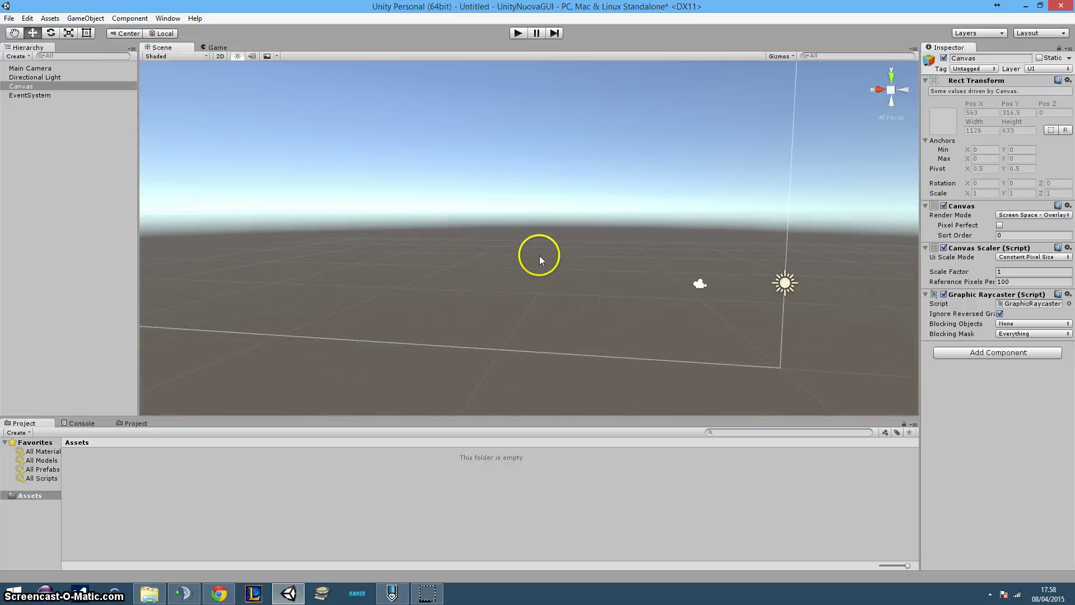
left_click_drag(539, 255, 524, 257, "alt")
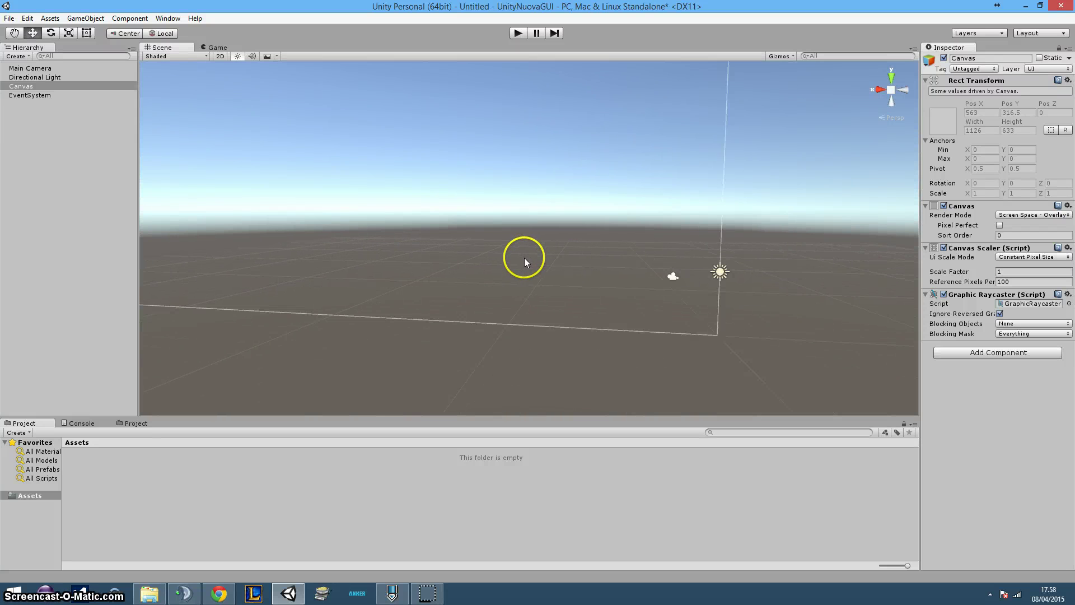
left_click(34, 86)
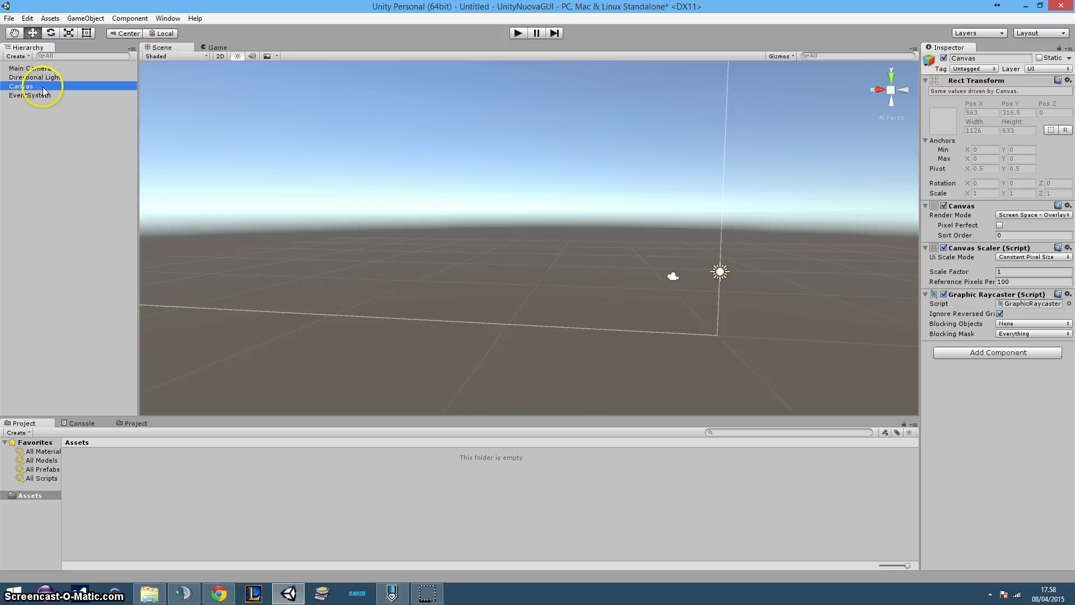
Select the Directional Light to view its transform and light settings
left_click_drag(593, 244, 576, 216, "alt")
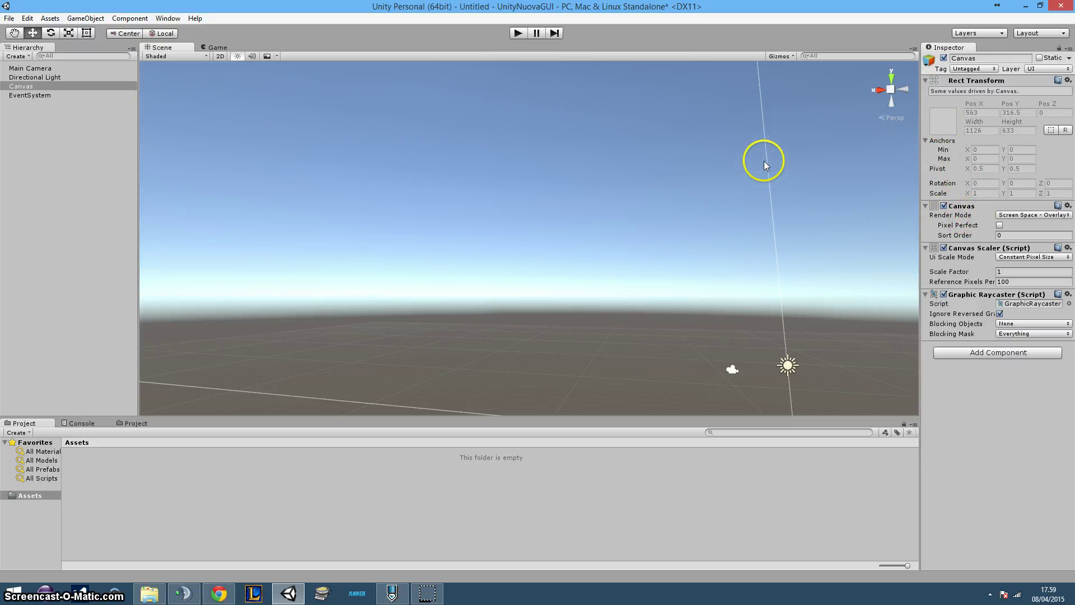
scroll(764, 160, "down", 1)
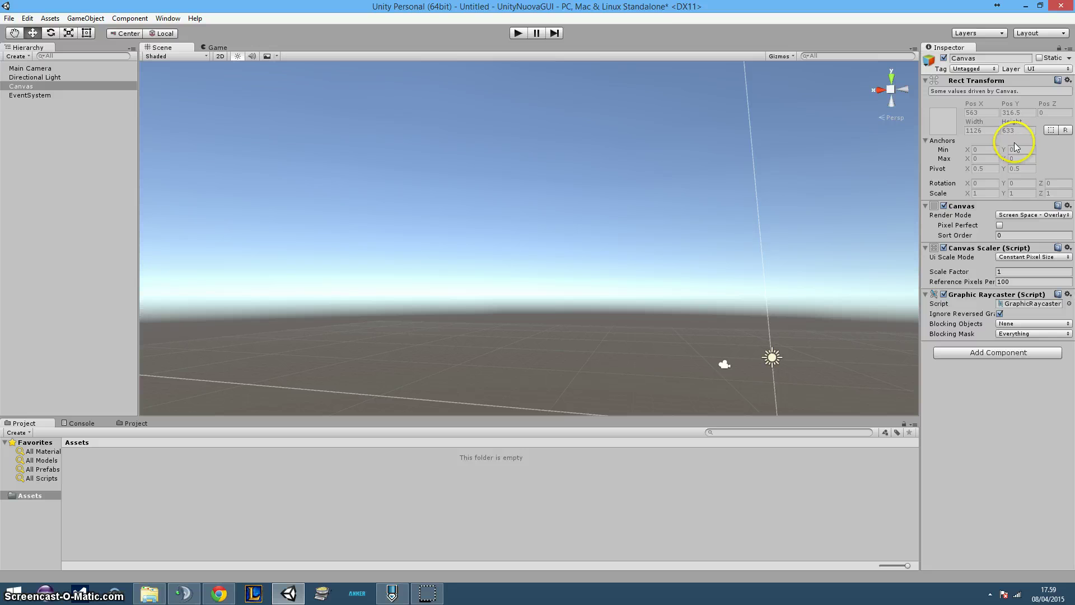
scroll(801, 195, "up", 1)
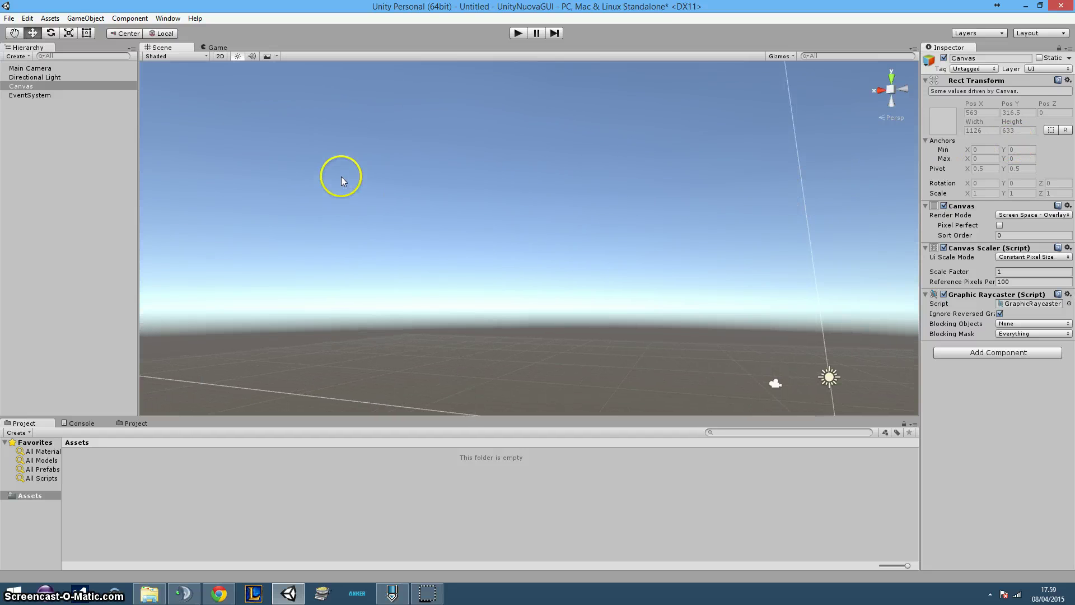
left_click(16, 76)
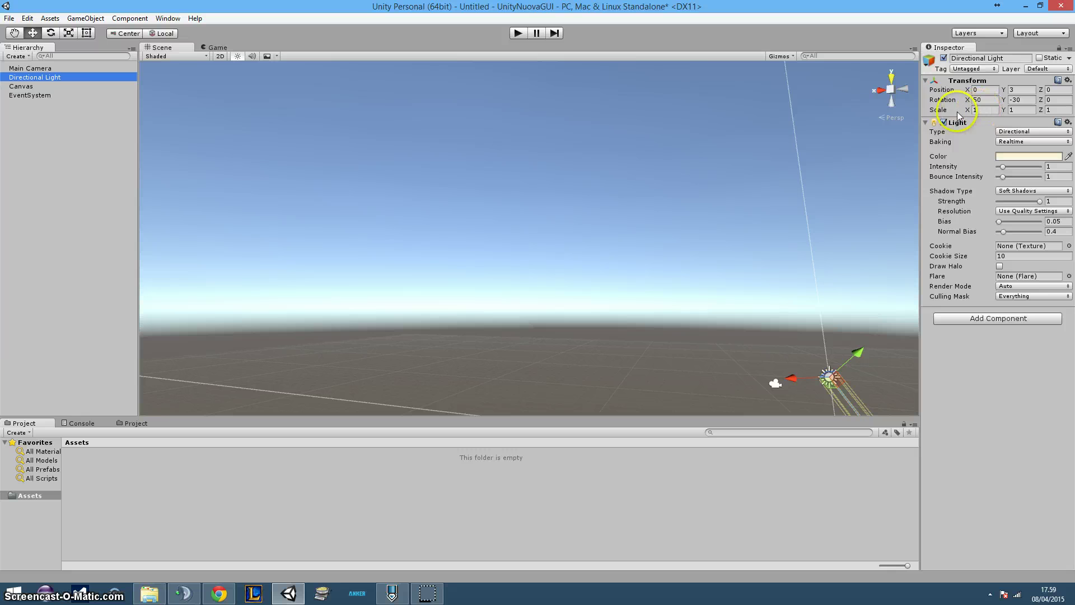
Select the Canvas and orbit the Scene view around its outline
left_click(55, 86)
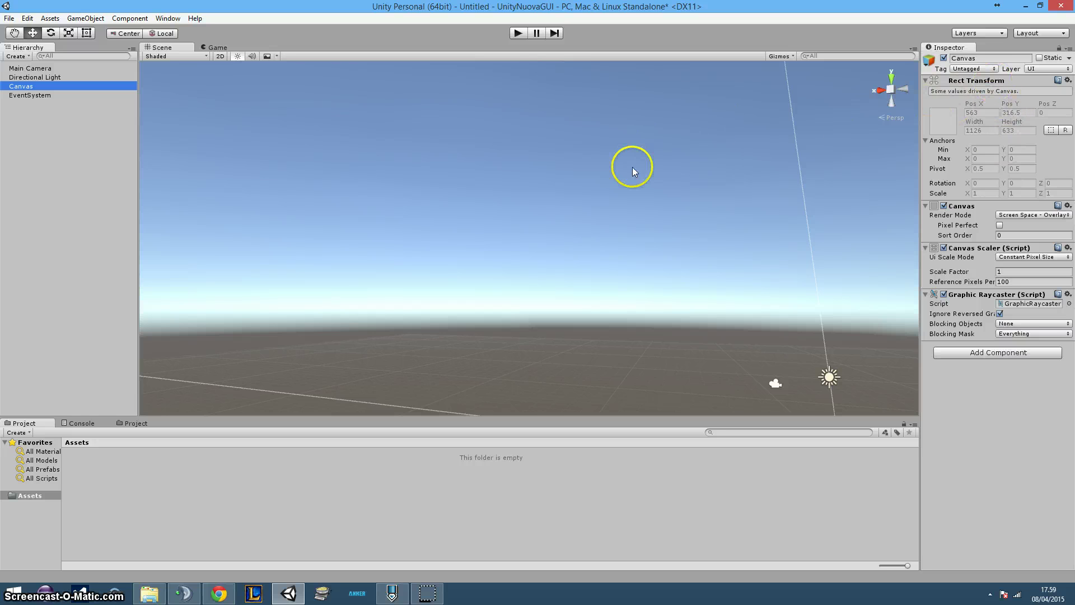
scroll(745, 165, "down", 1)
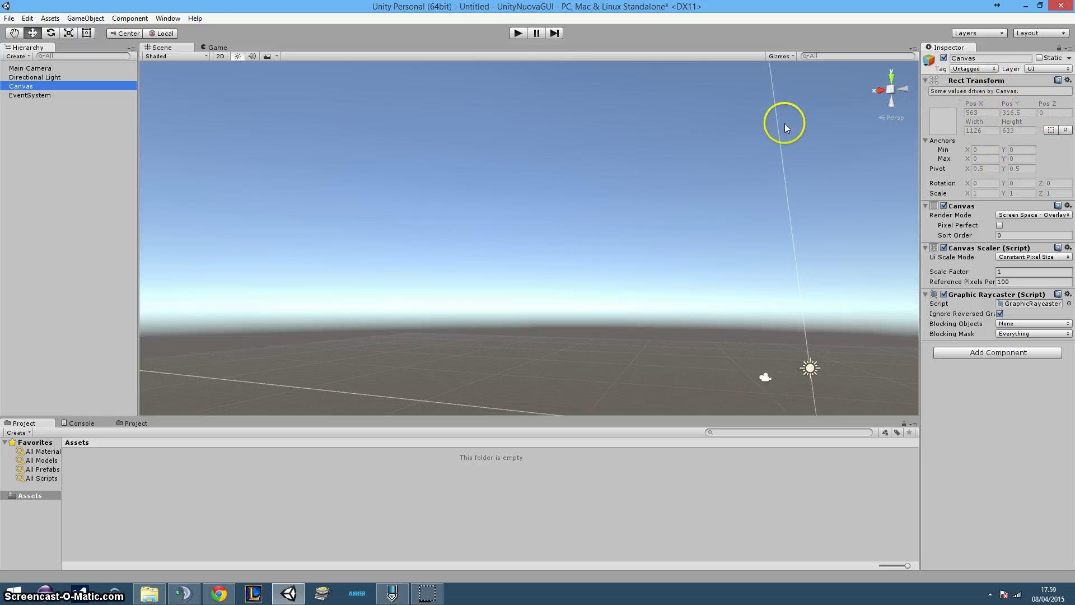
scroll(643, 126, "down", 2)
scroll(682, 123, "down", 1)
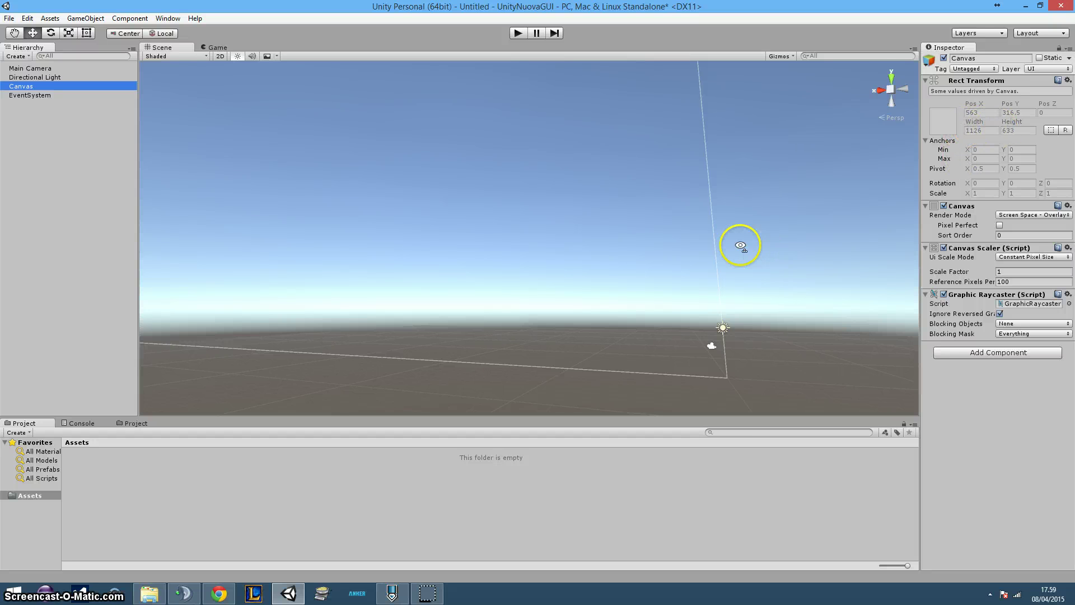
right_click_drag(740, 246, 721, 231)
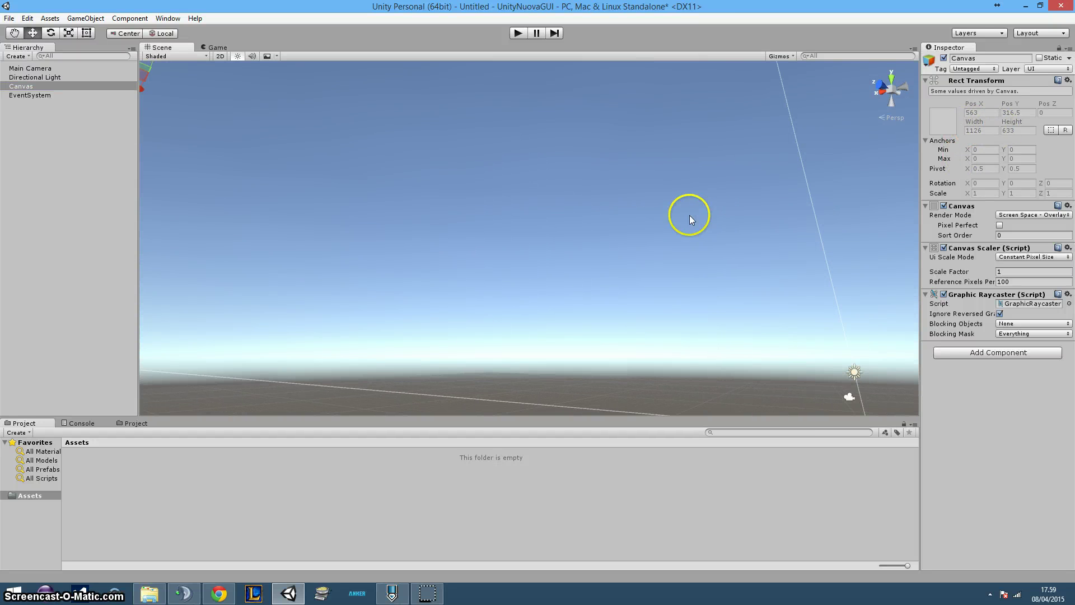
right_click_drag(666, 184, 705, 193)
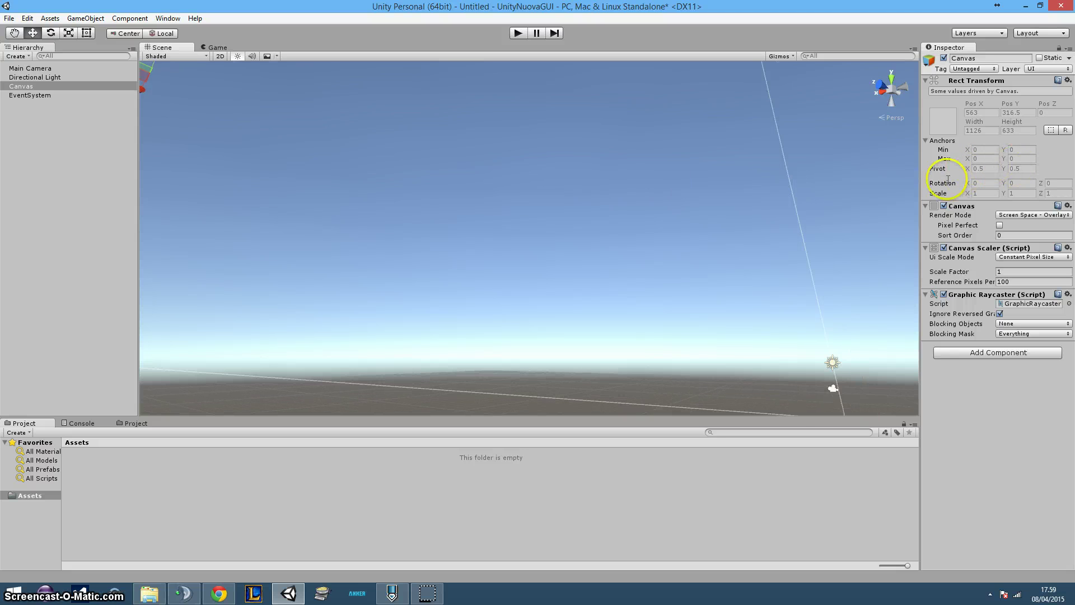
scroll(765, 251, "down", 2)
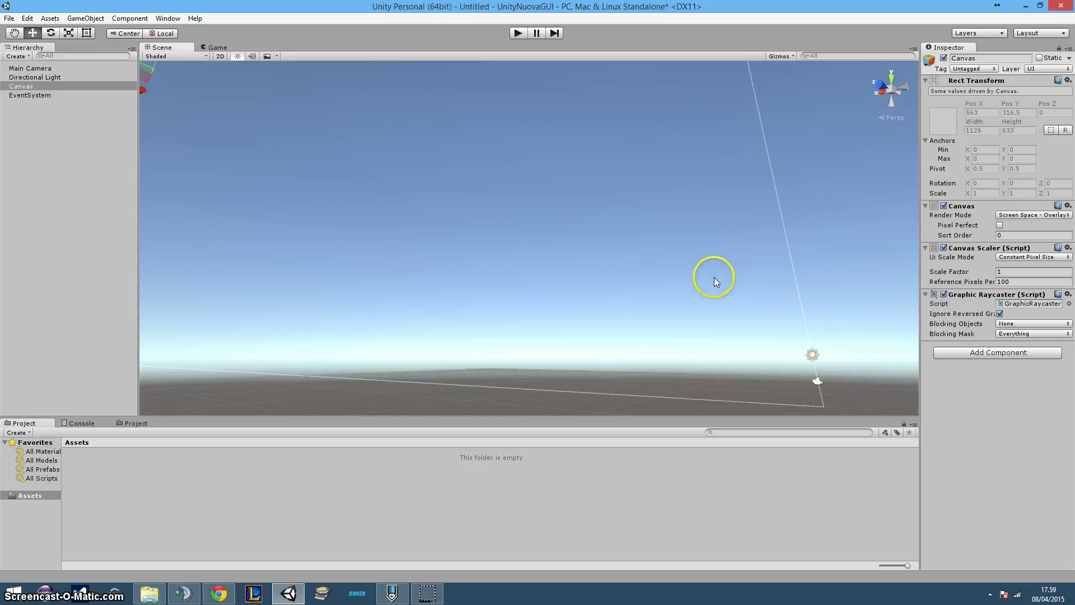
Level the view, then select the EventSystem to show its Standalone and Touch input modules
mouse_move(690, 280)
right_mouse_down()
mouse_move(641, 259)
mouse_move(665, 257)
right_mouse_up()
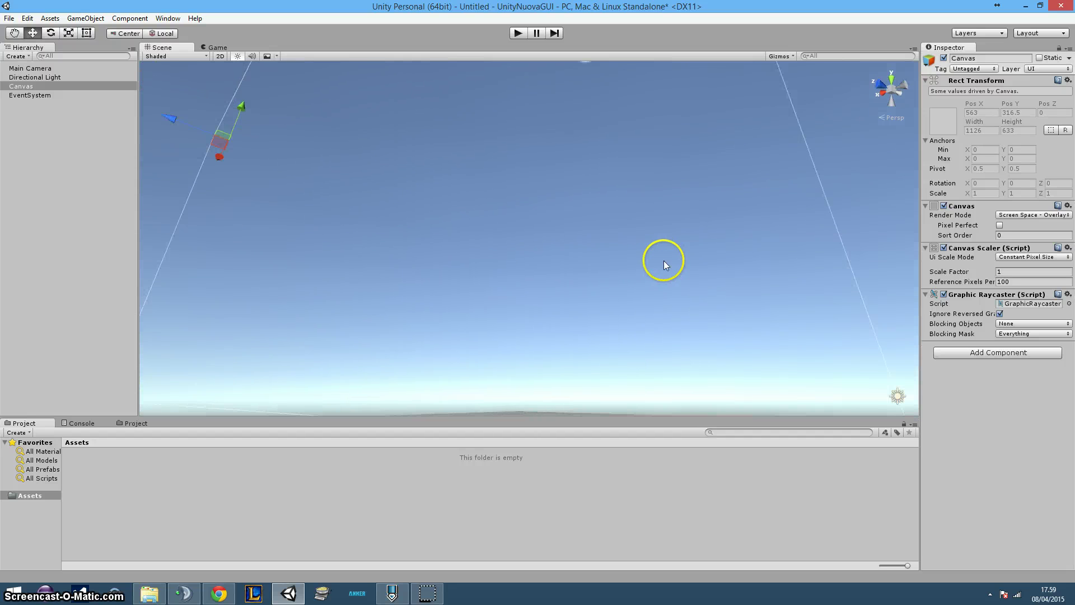
right_click_drag(463, 305, 628, 360)
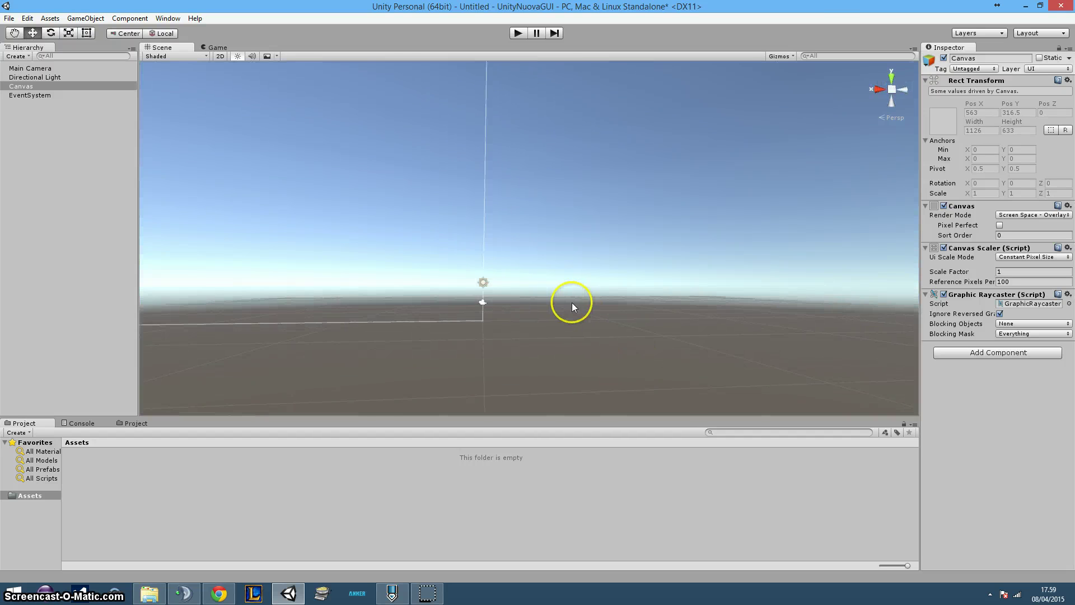
right_click_drag(586, 320, 472, 215)
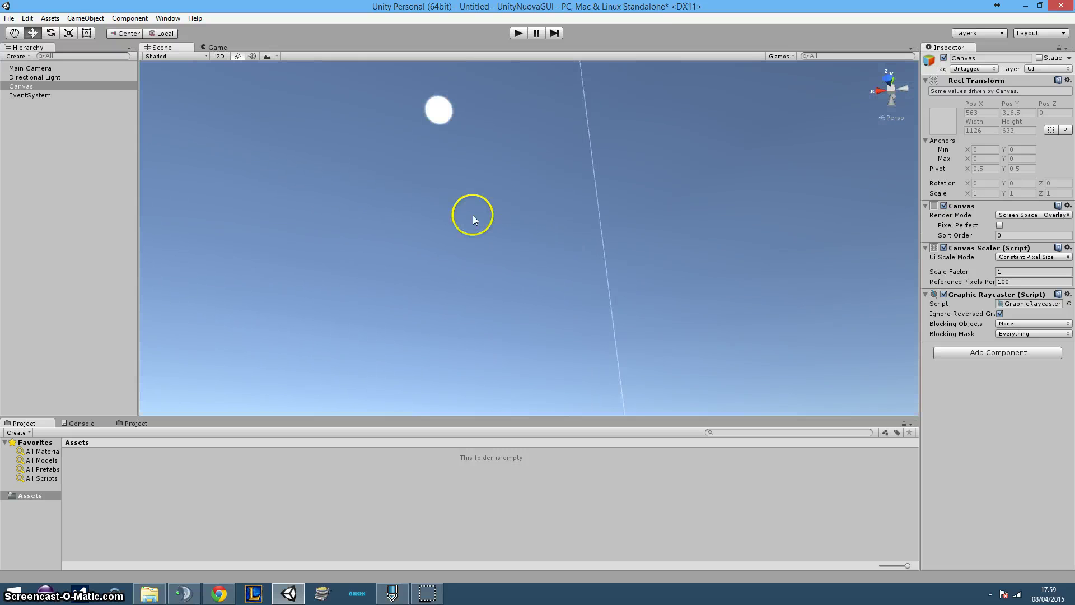
right_click_drag(590, 236, 588, 340)
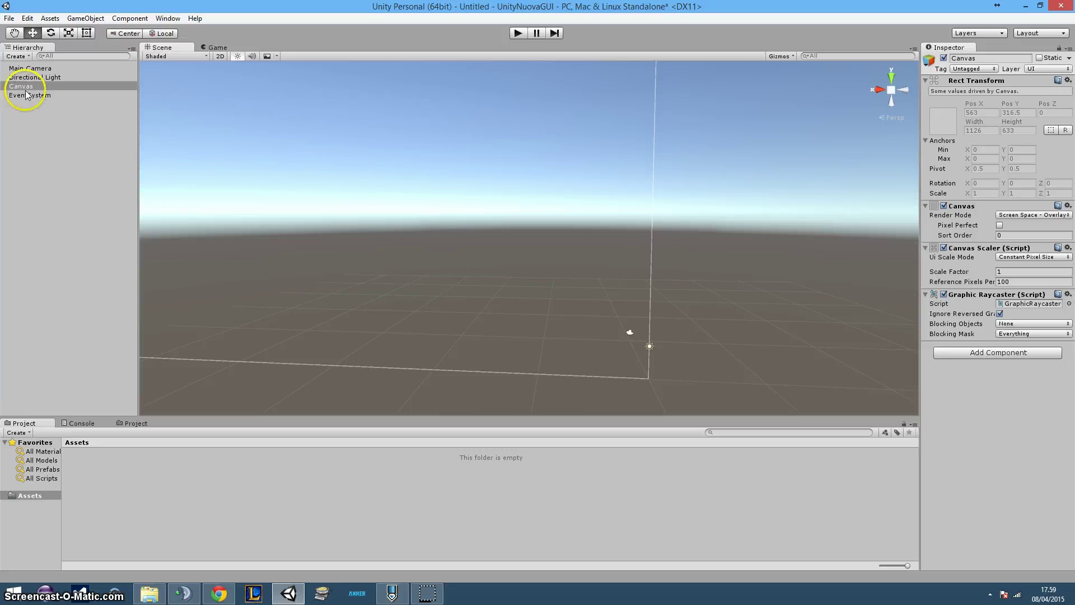
left_click(26, 88)
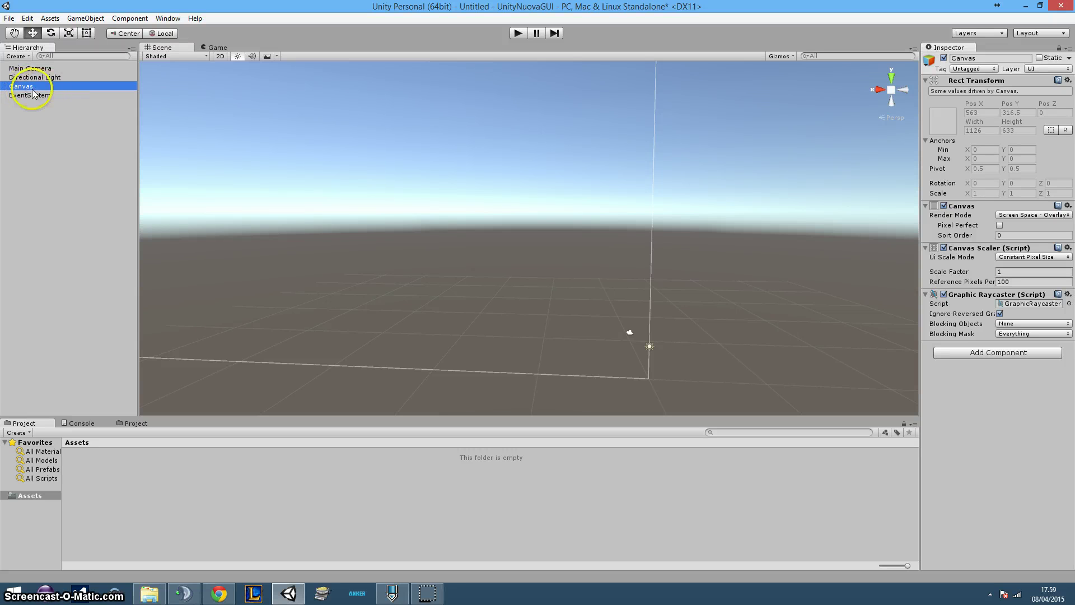
left_click(28, 98)
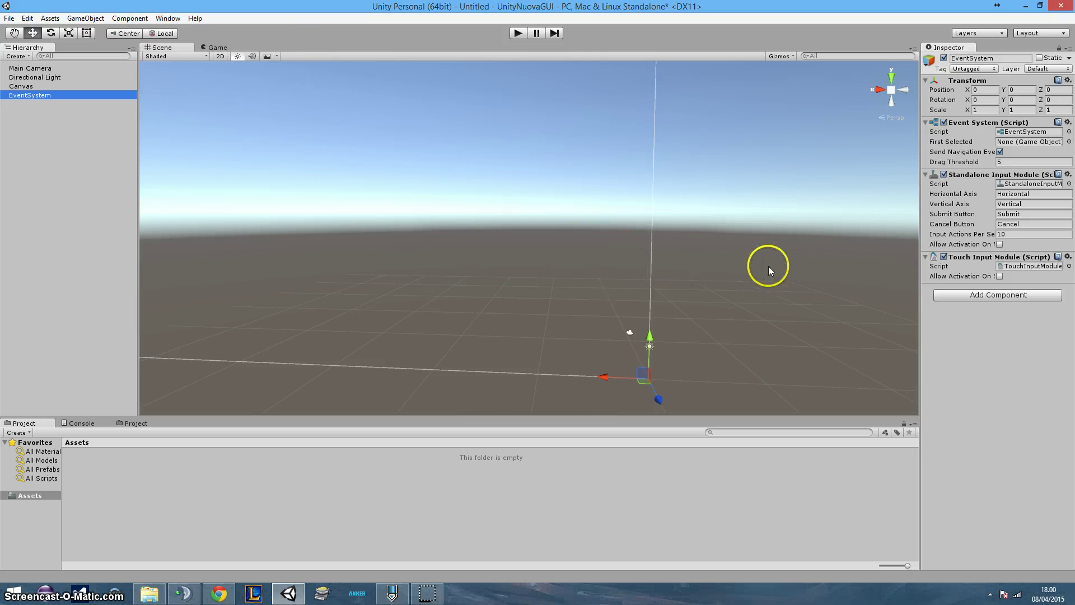
left_click_drag(768, 267, 749, 259, "alt")
left_click(45, 95)
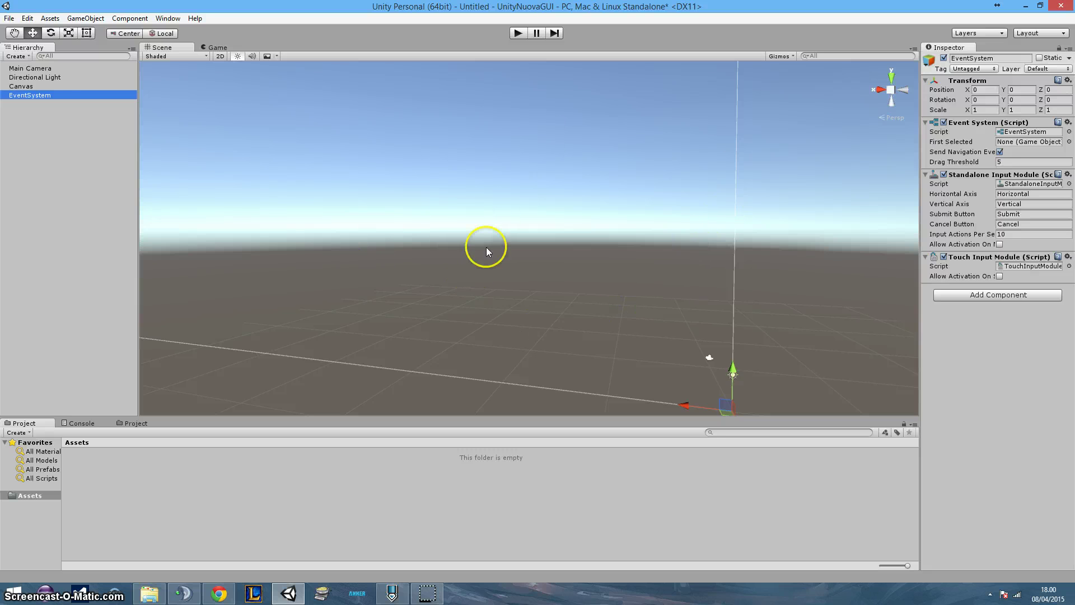
left_click(47, 87)
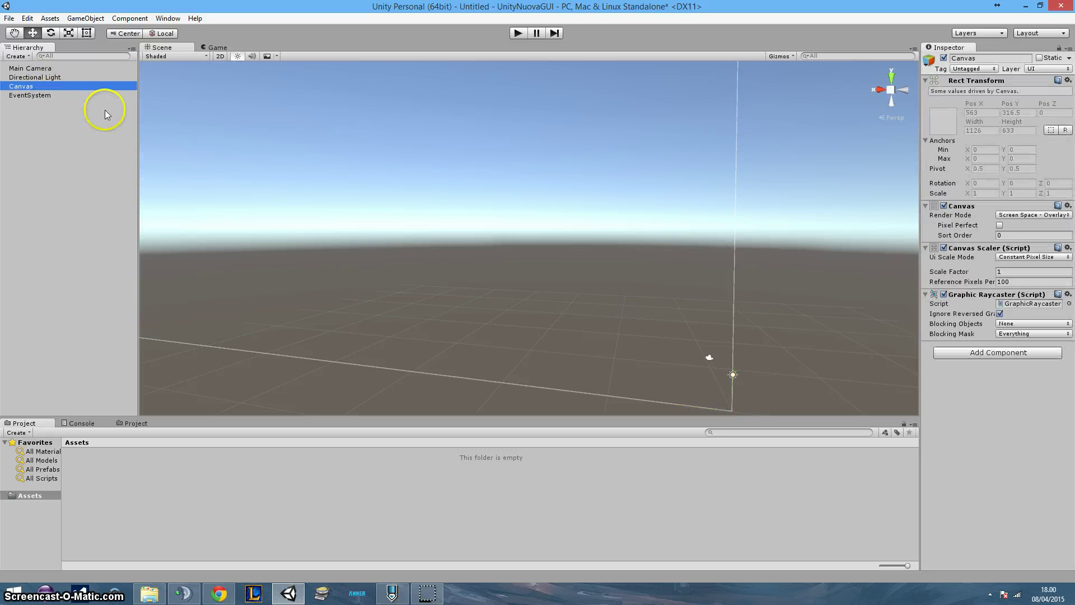
left_click_drag(427, 252, 434, 253, "alt")
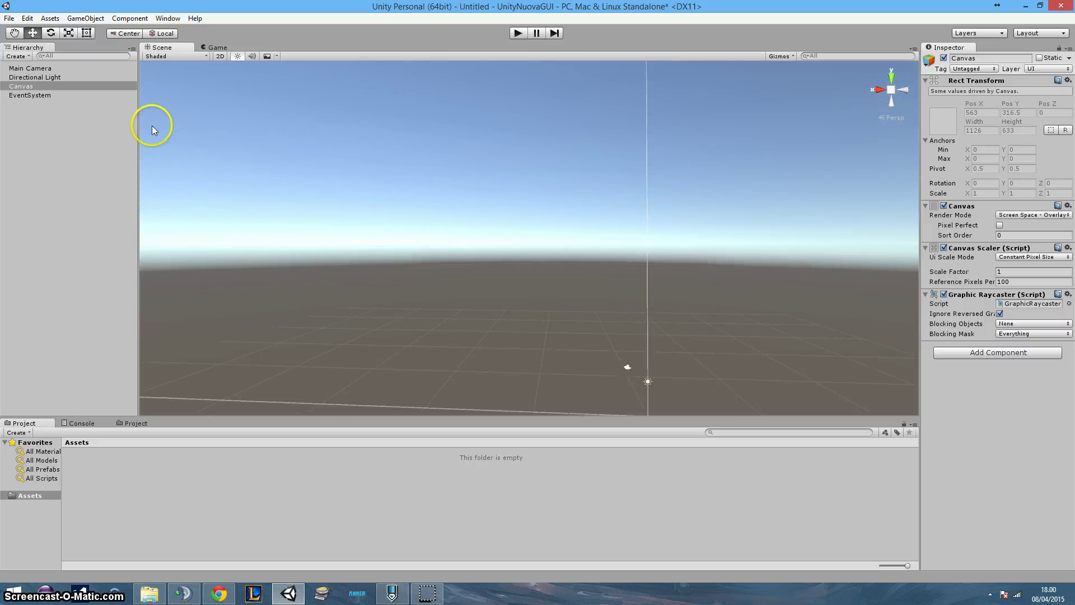
mouse_move(432, 168)
left_mouse_down("alt")
mouse_move(389, 156)
mouse_move(542, 228)
left_mouse_up("alt")
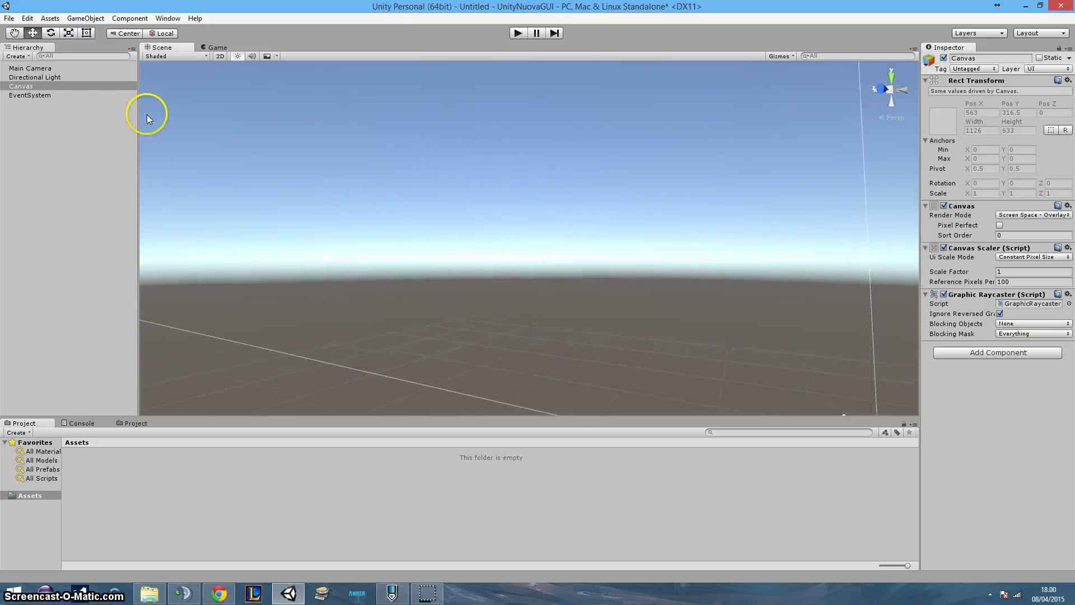
left_click(88, 87)
Add a UI Text element under the Canvas and frame it in the Scene view
right_click(89, 90)
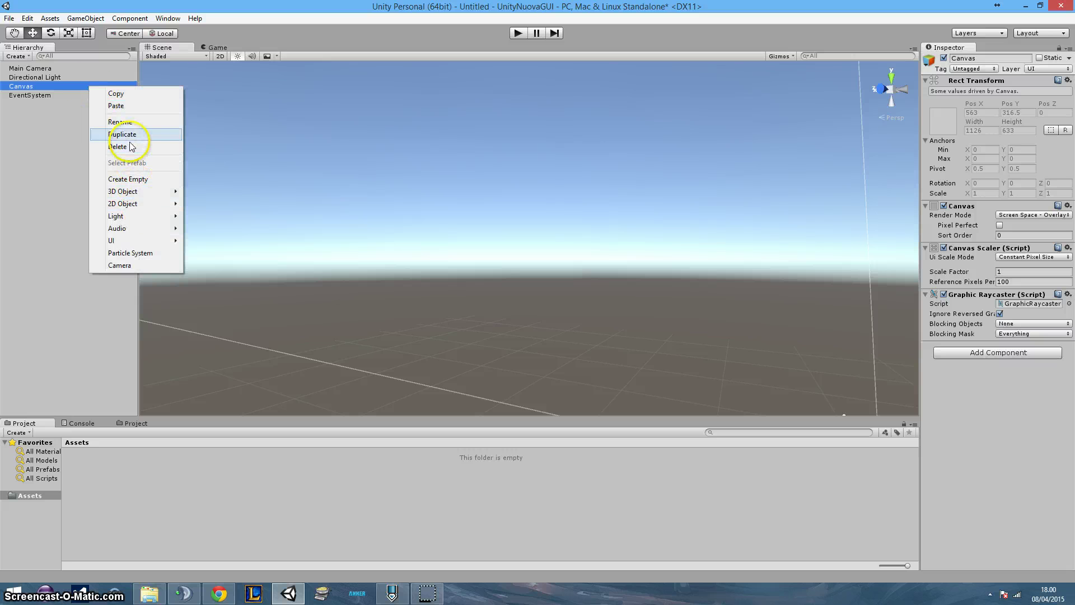
mouse_move(140, 240)
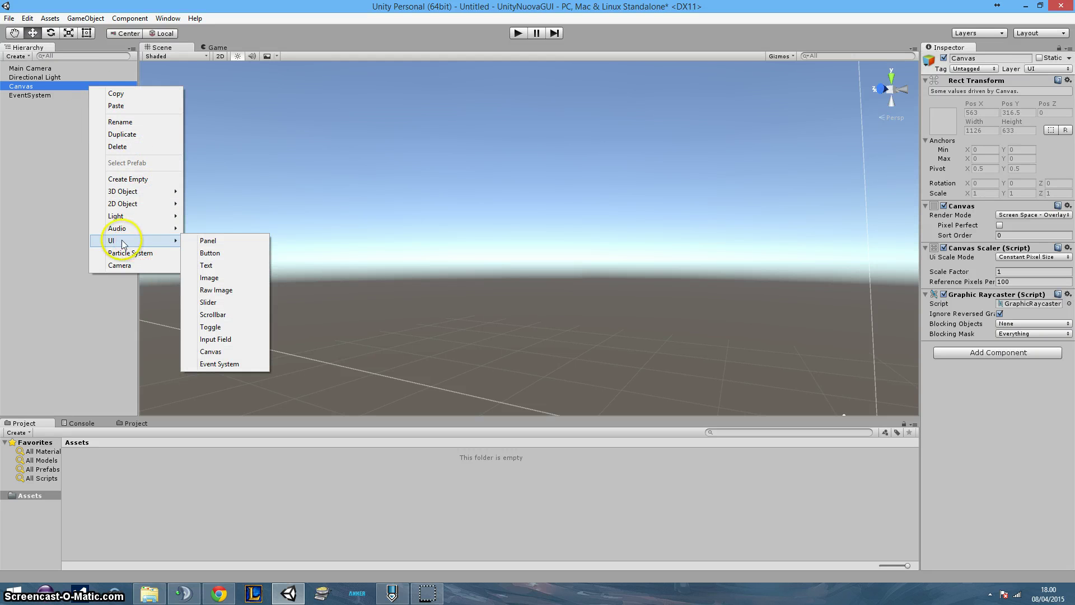
left_click(227, 271)
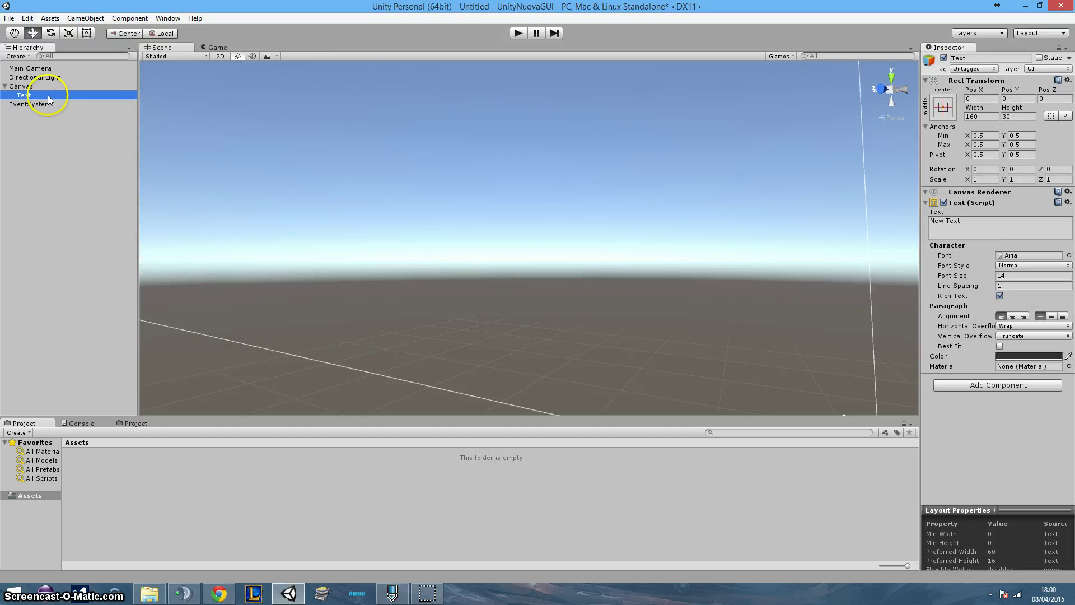
key("f")
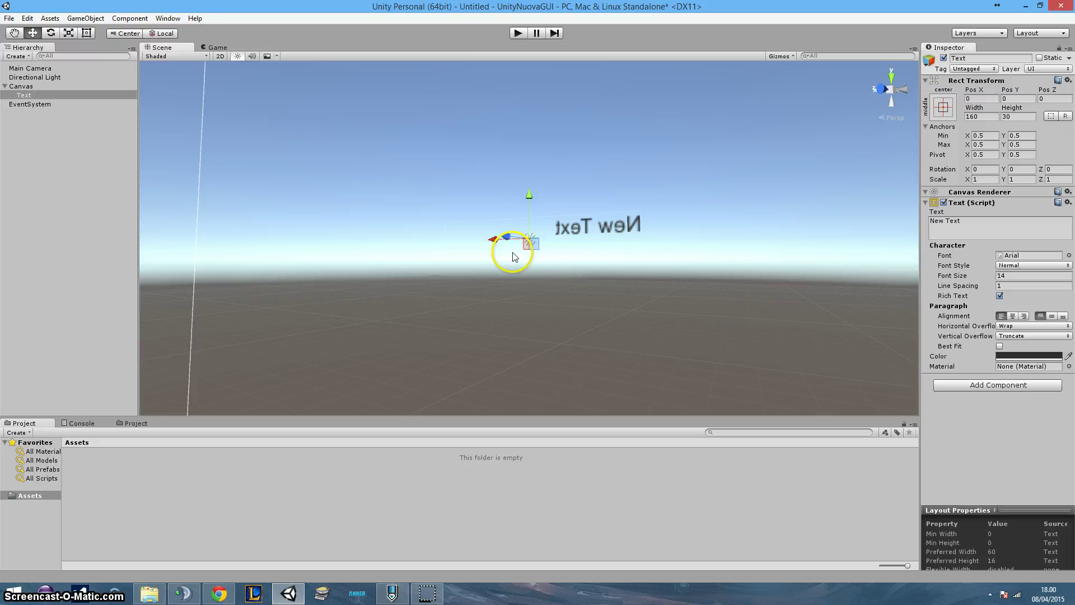
Check the centred 'New Text' label in the Game view and select the Text object
left_click(217, 49)
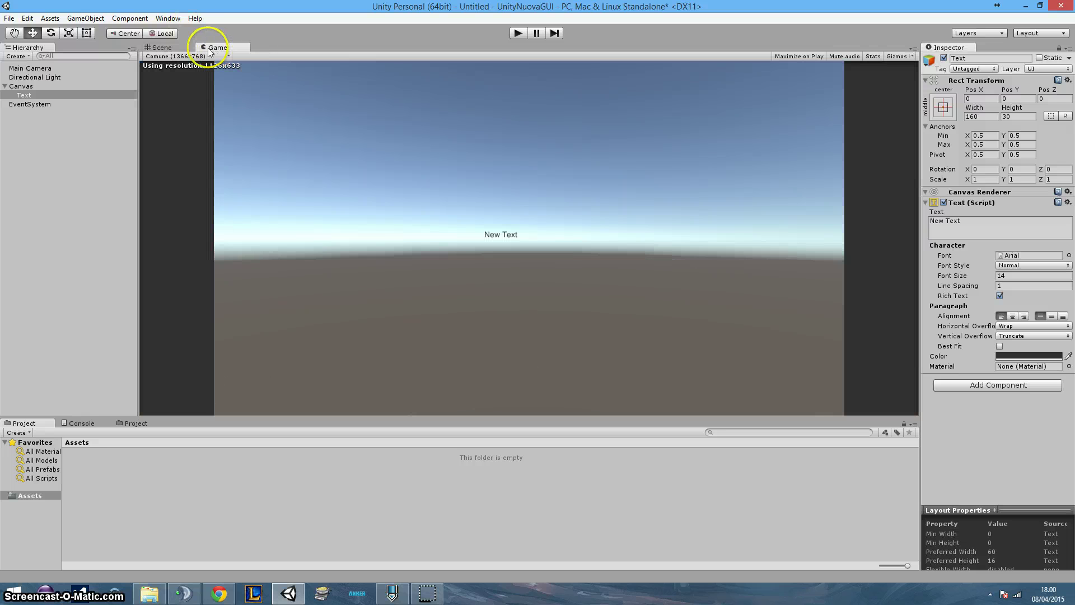
left_click(162, 47)
mouse_move(571, 168)
left_mouse_down("alt")
mouse_move(554, 221)
mouse_move(221, 221)
left_mouse_up("alt")
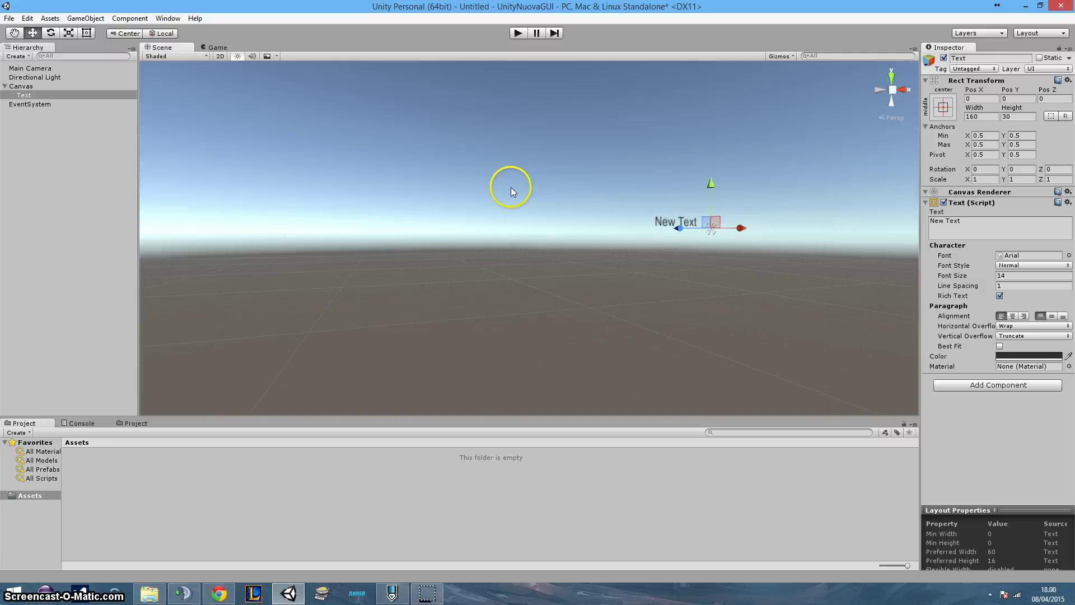
left_click_drag(509, 184, 775, 274, "alt")
key("f")
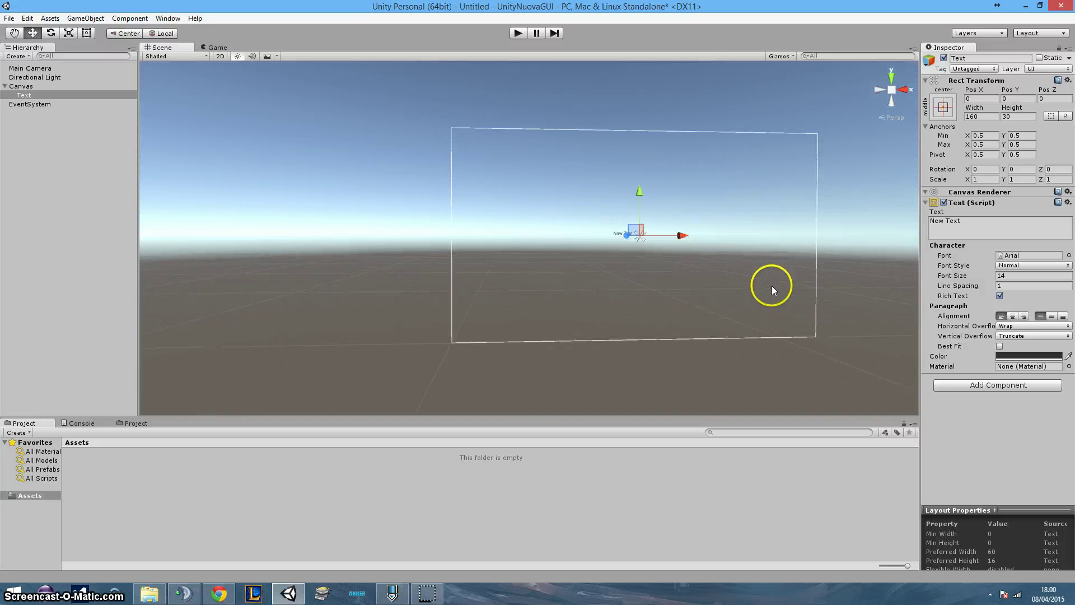
left_click(217, 47)
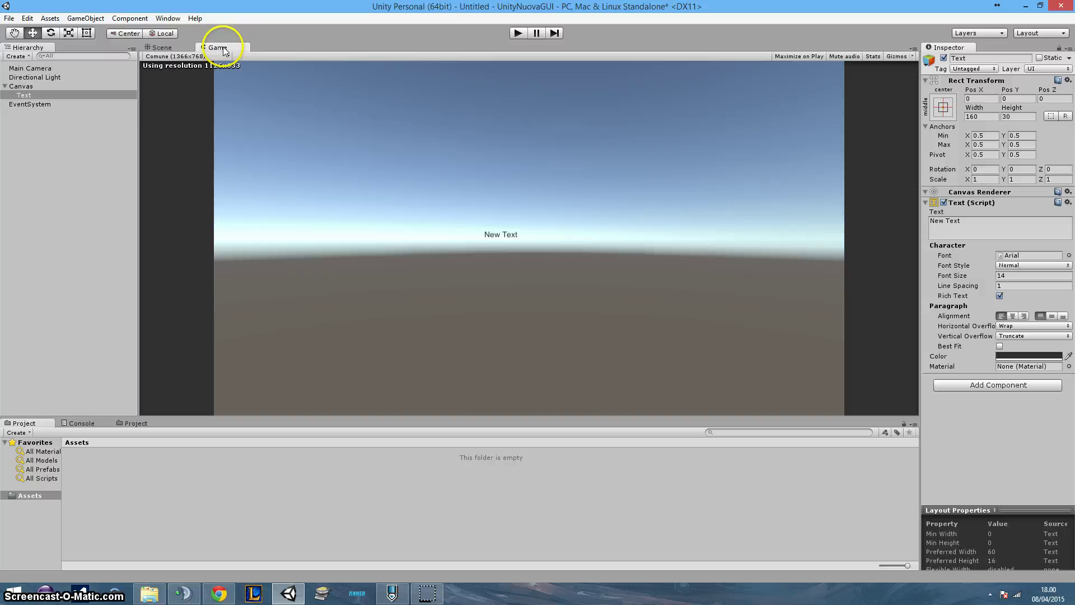
left_click(53, 95)
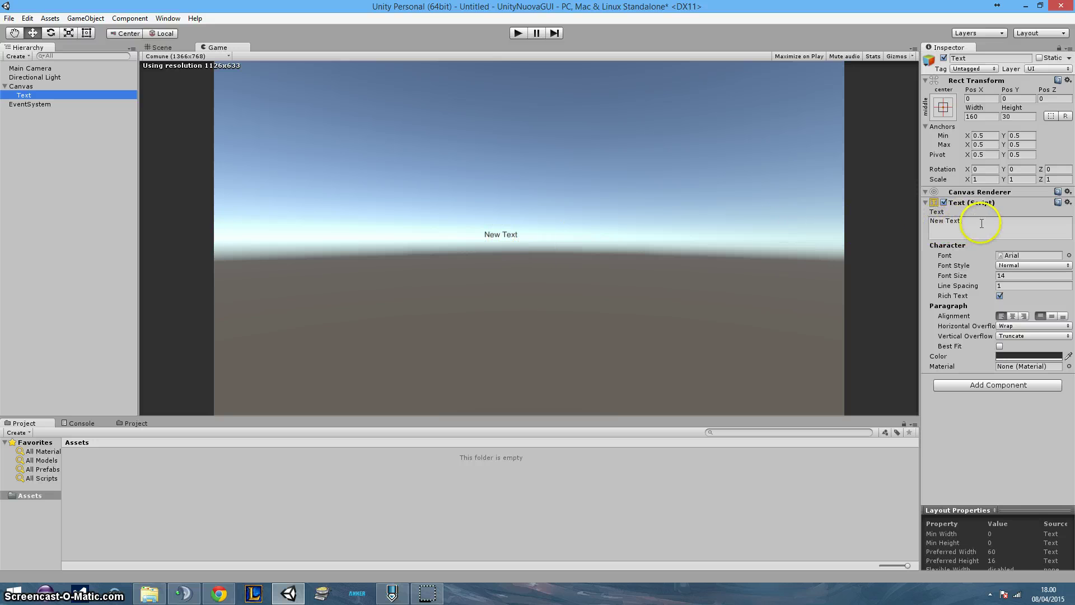
Replace the Text content 'New Text' with 'Ciao mondo'
left_click(881, 220)
left_click(962, 223)
type("Ciao mondo")
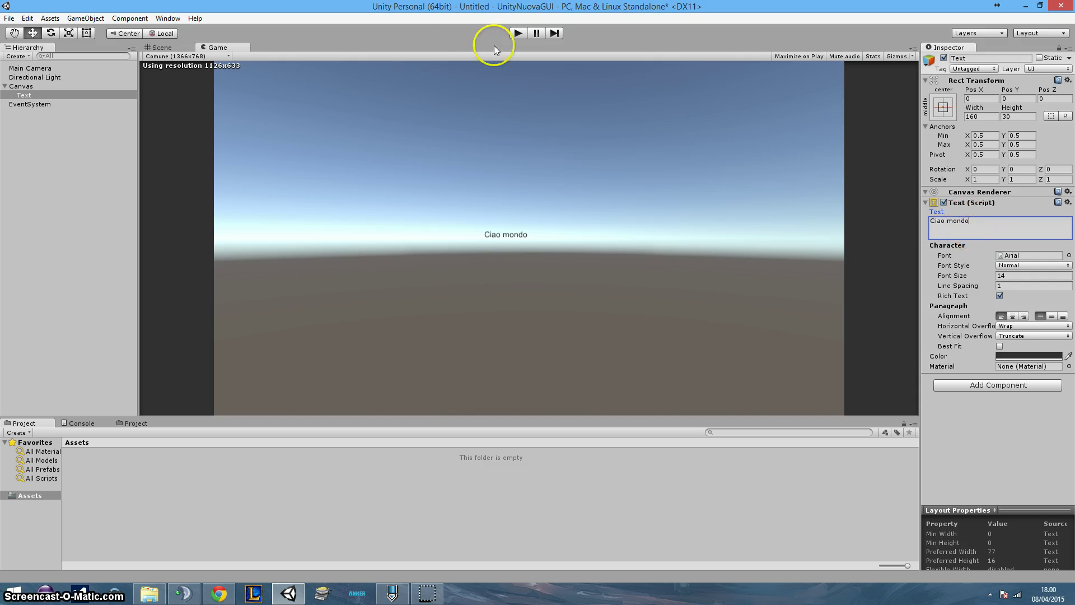
Enter Play mode and view the label in the Game view
left_click(523, 31)
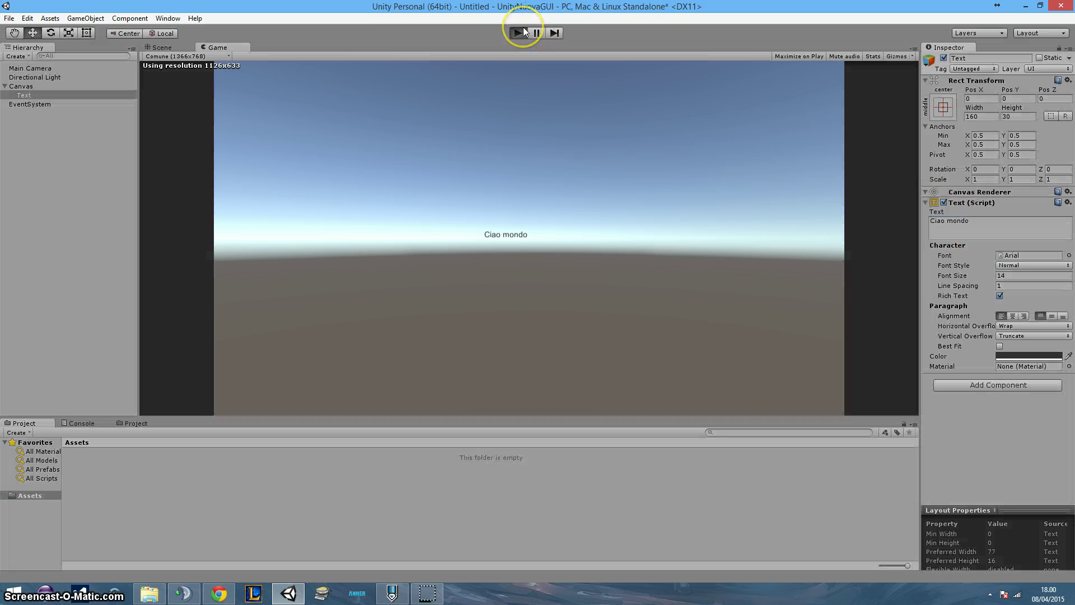
left_click(521, 31)
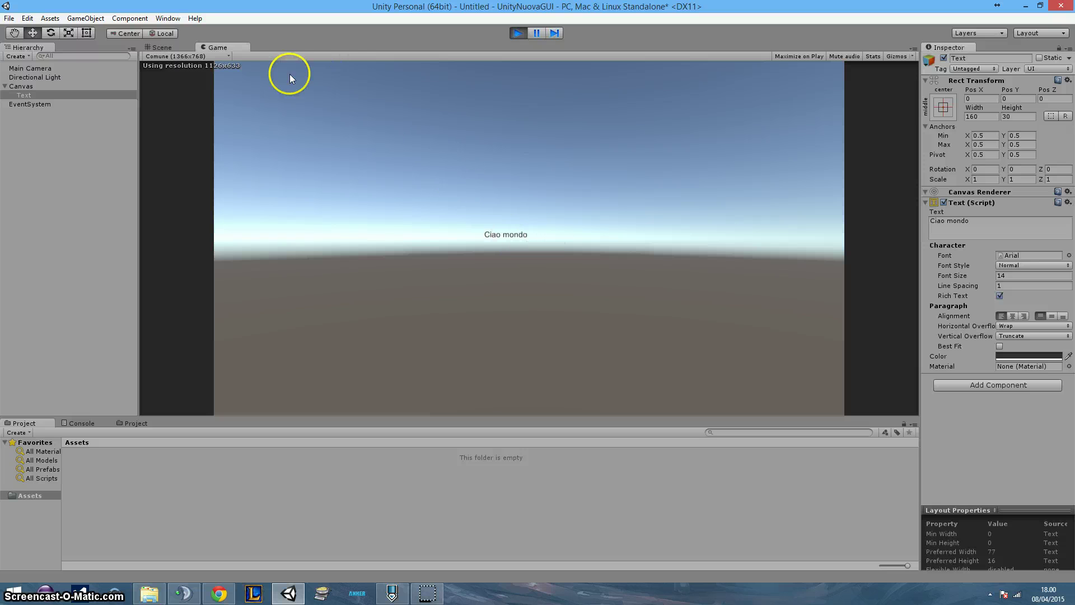
left_click(167, 47)
left_click(218, 47)
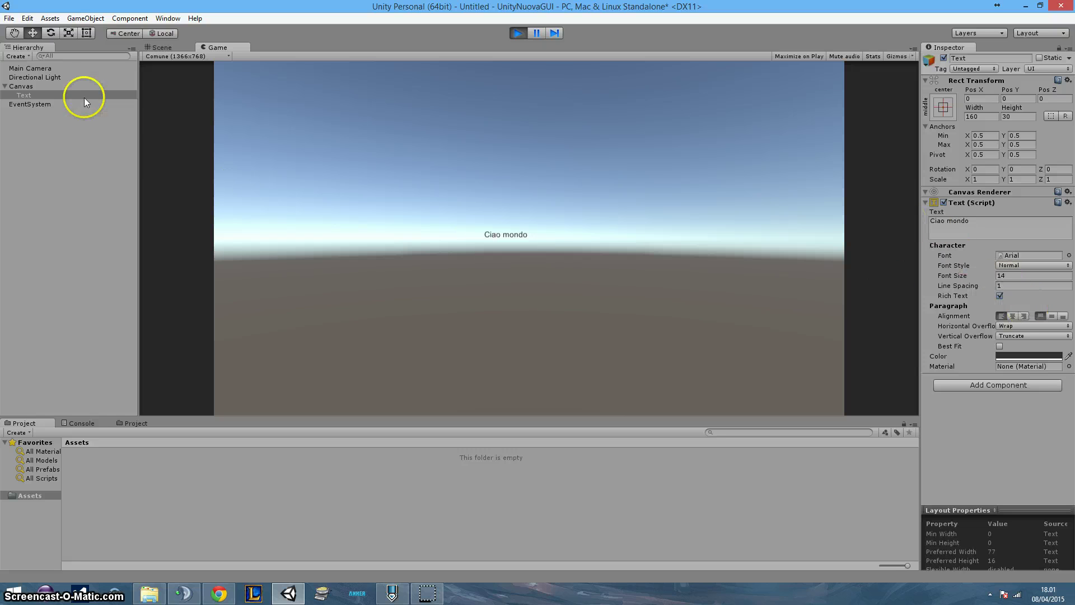
Set the Font Style to Bold And Italic
left_click(1020, 267)
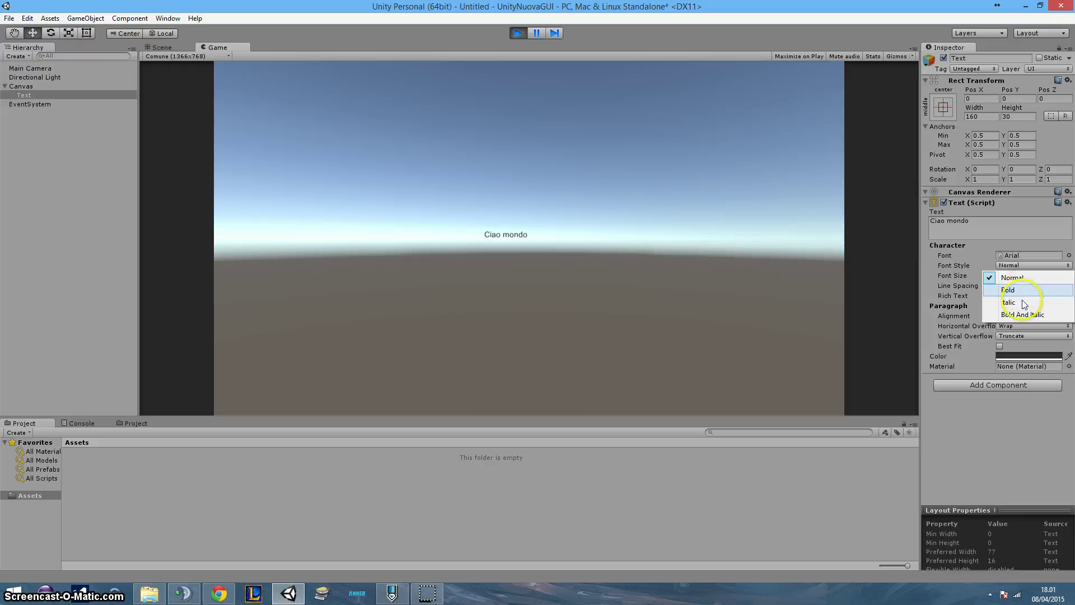
left_click(1016, 302)
left_click(1012, 265)
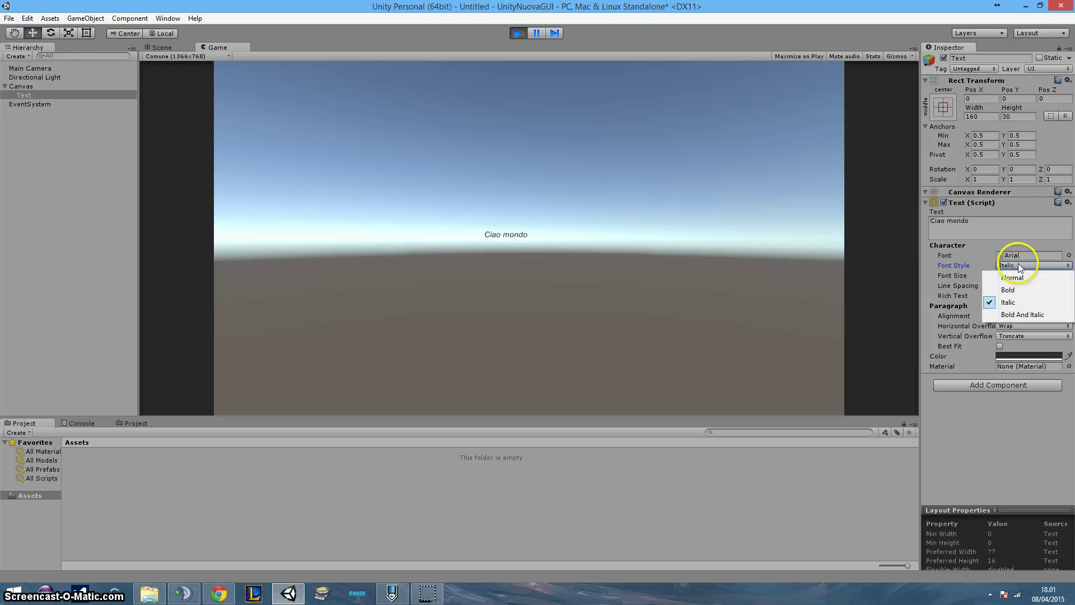
left_click(1022, 287)
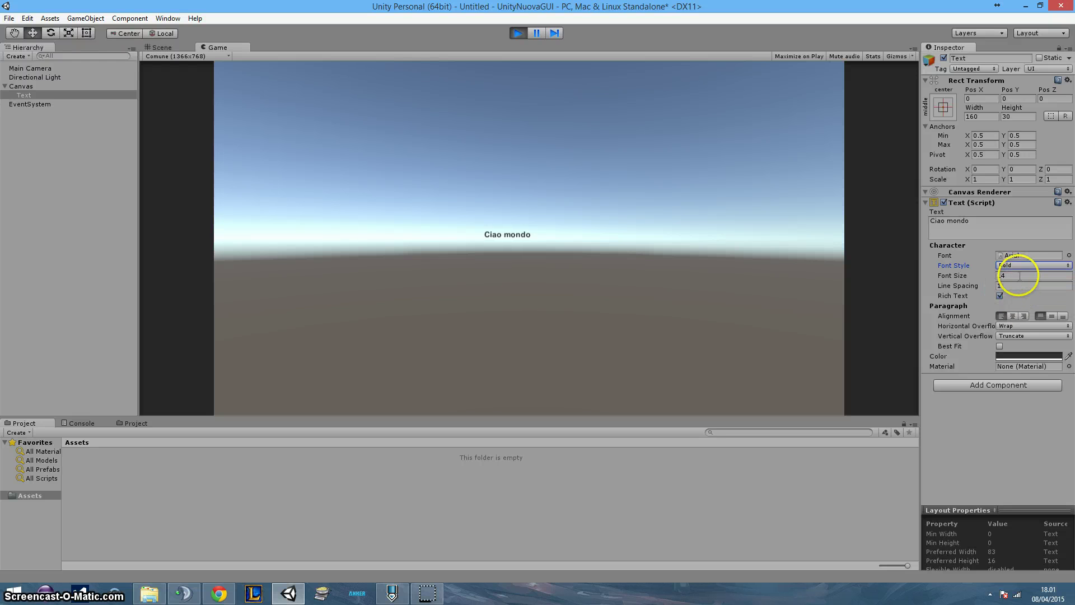
left_click(1025, 266)
left_click(1033, 315)
Set the font size to 15 after trying 50, checking Scene and Game views
type("520")
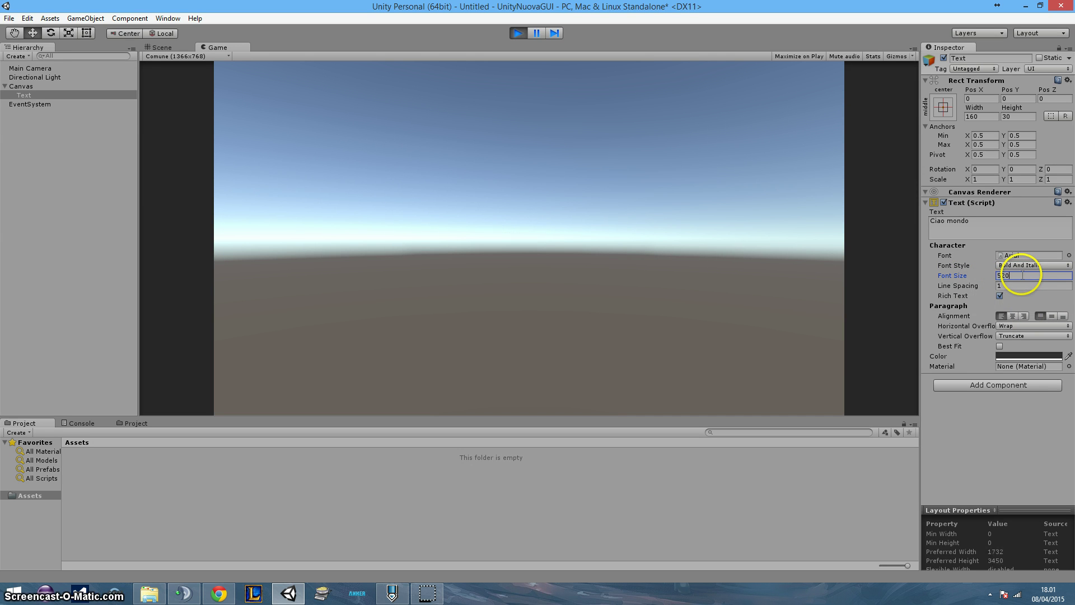
key("BackSpace")
key("BackSpace")
type("0")
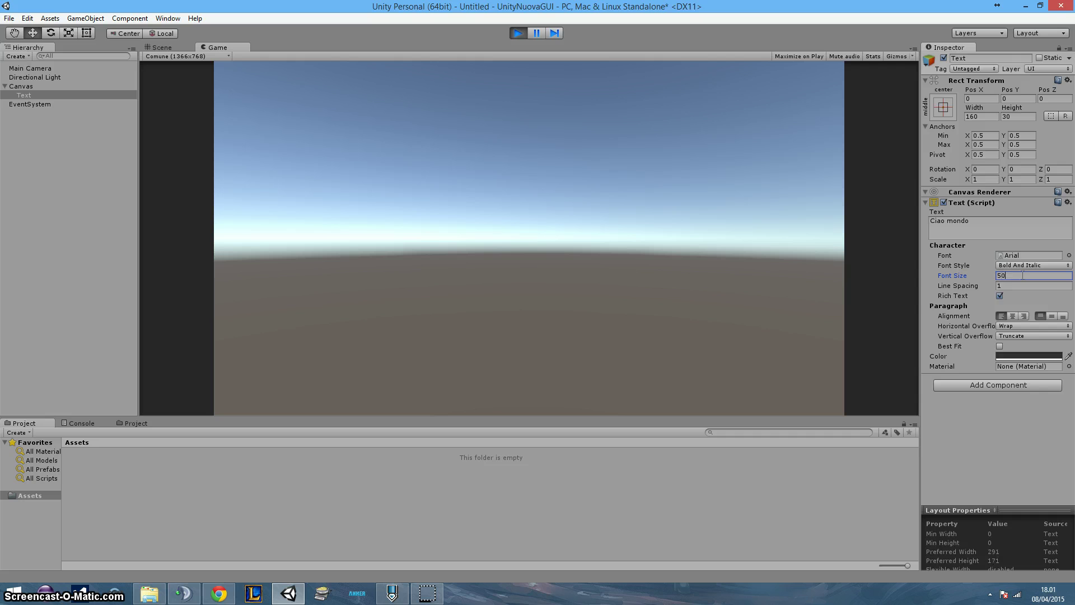
key("BackSpace")
key("BackSpace")
type("50")
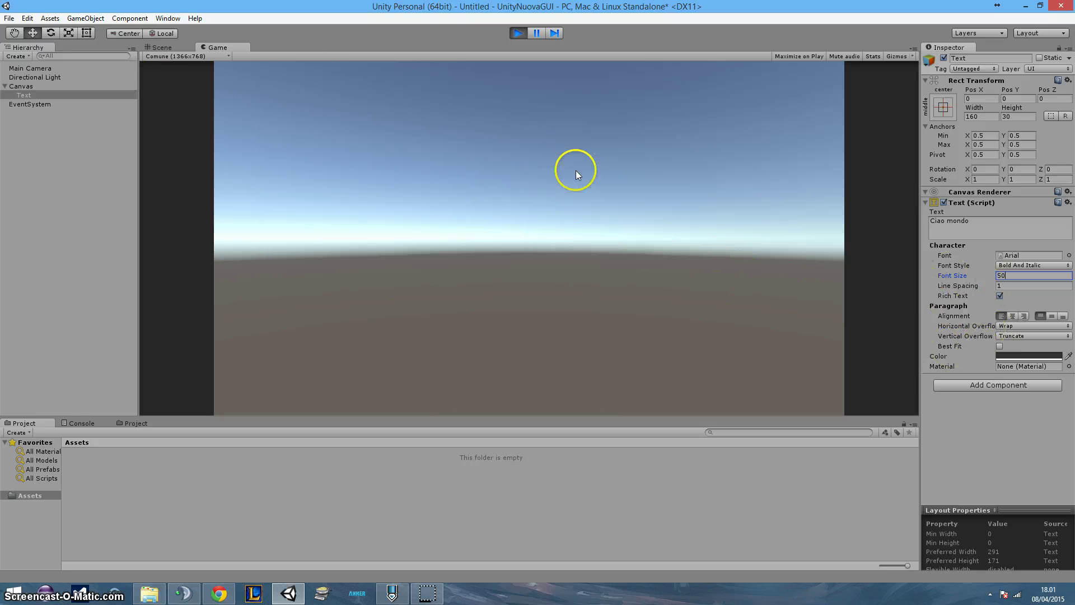
left_click(160, 48)
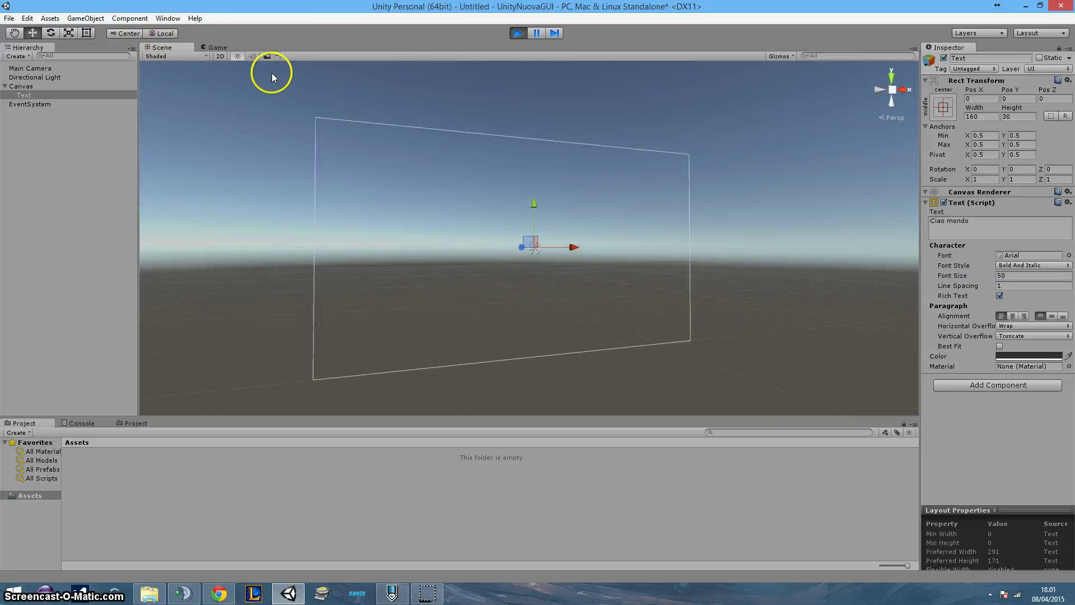
left_click(215, 47)
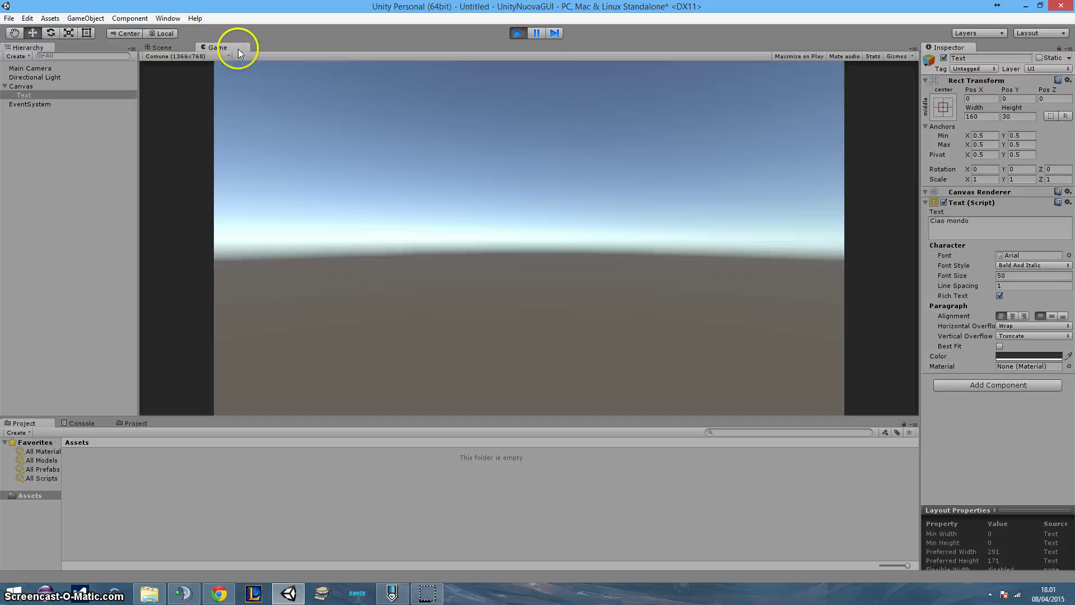
left_click(1007, 275)
type("15")
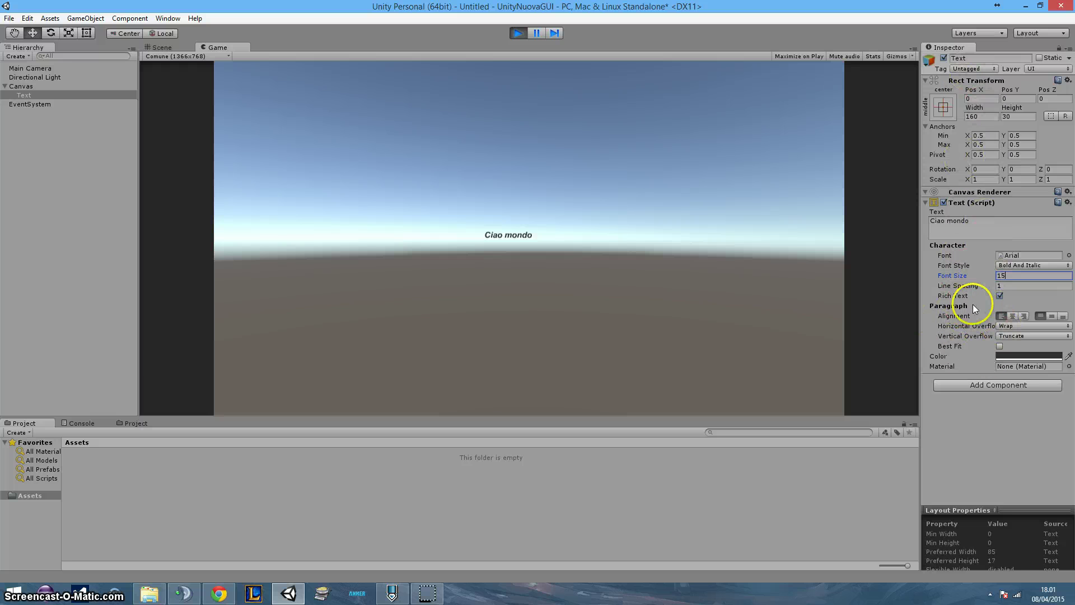
Try center, right, left and bottom alignment options on the text
left_click(1013, 316)
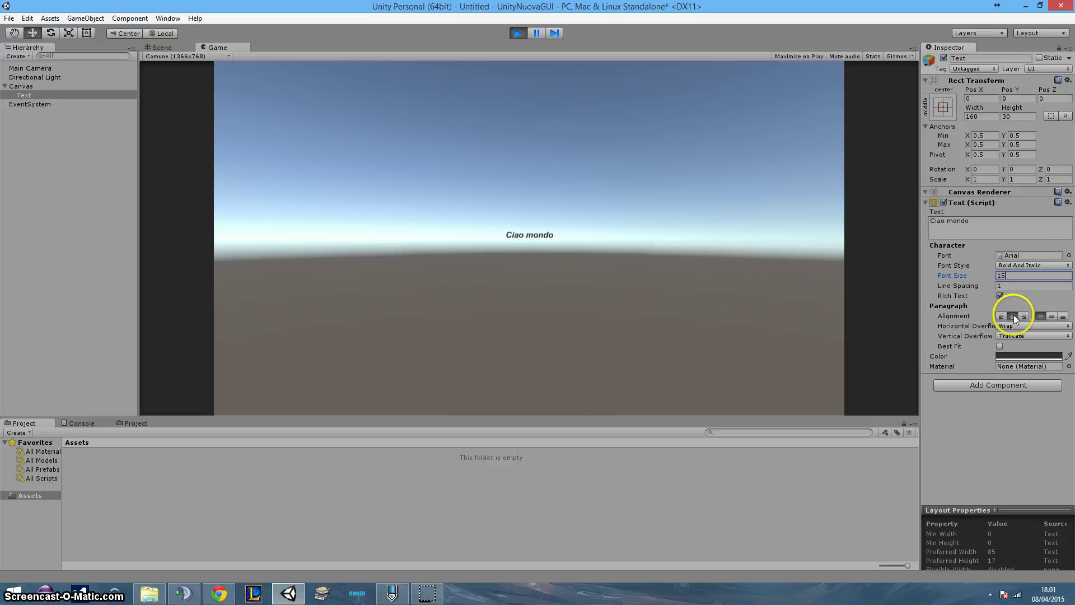
left_click(1023, 317)
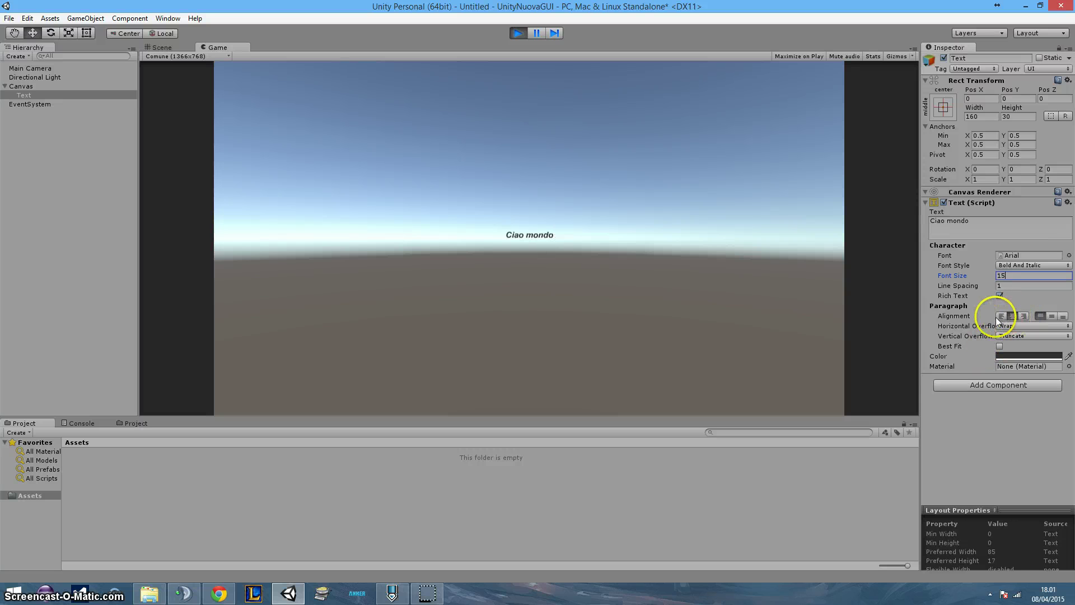
left_click(1001, 317)
left_click(1051, 316)
left_click(1063, 316)
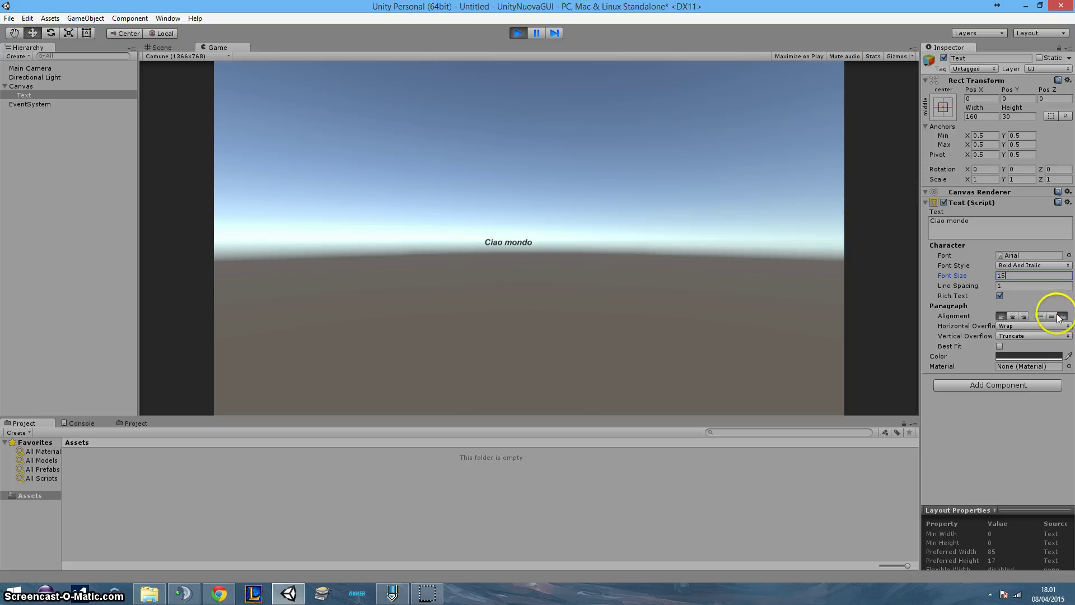
Settle on top-left alignment and open the Horizontal Overflow dropdown
left_click(1051, 316)
left_click(1040, 316)
left_click(1013, 316)
left_click(1001, 317)
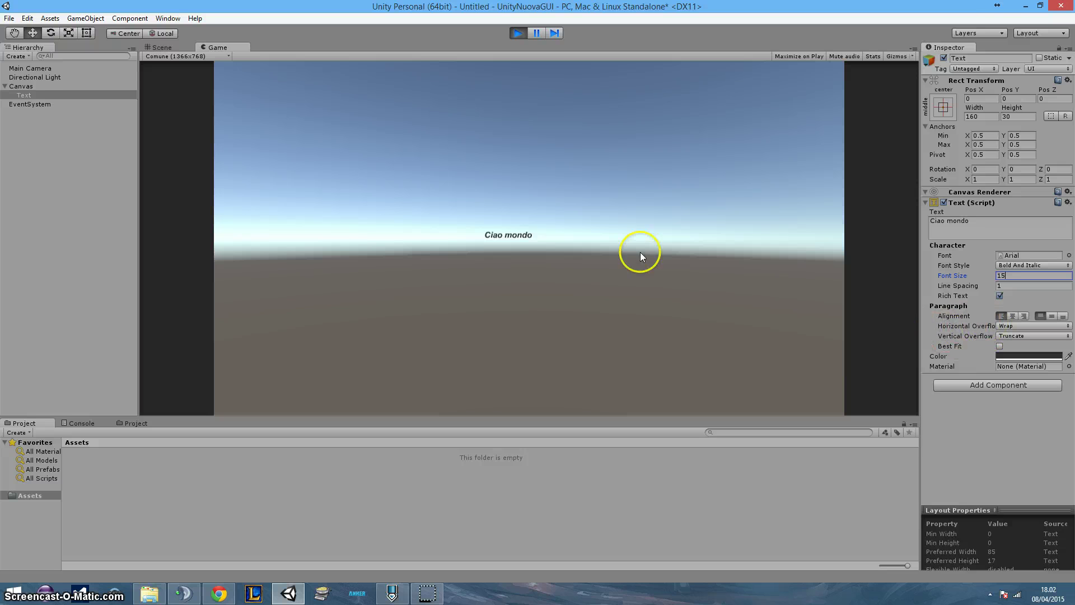
left_click(32, 95)
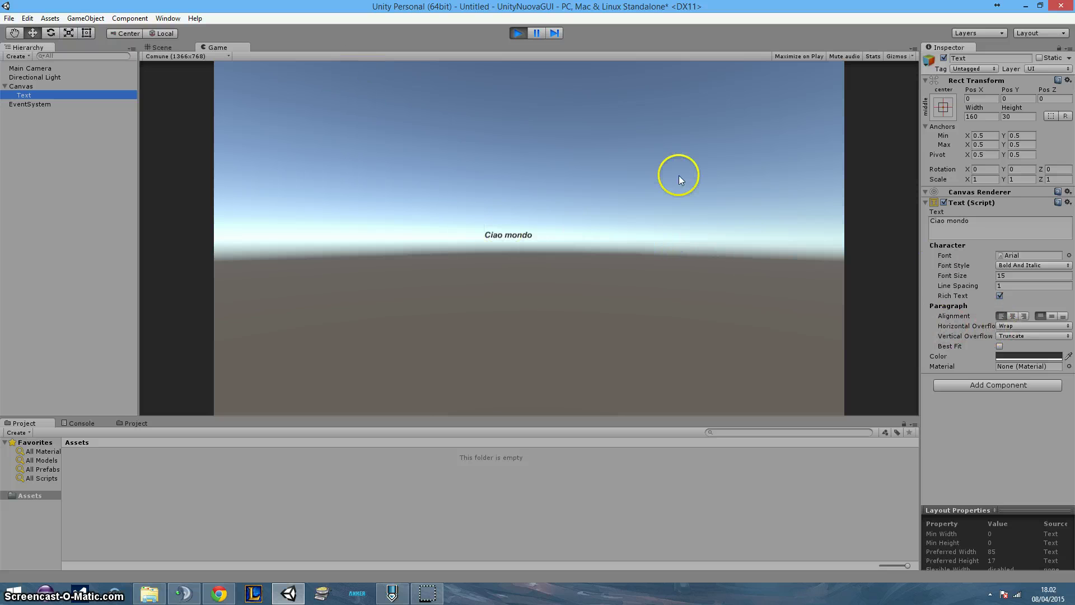
left_click(1007, 326)
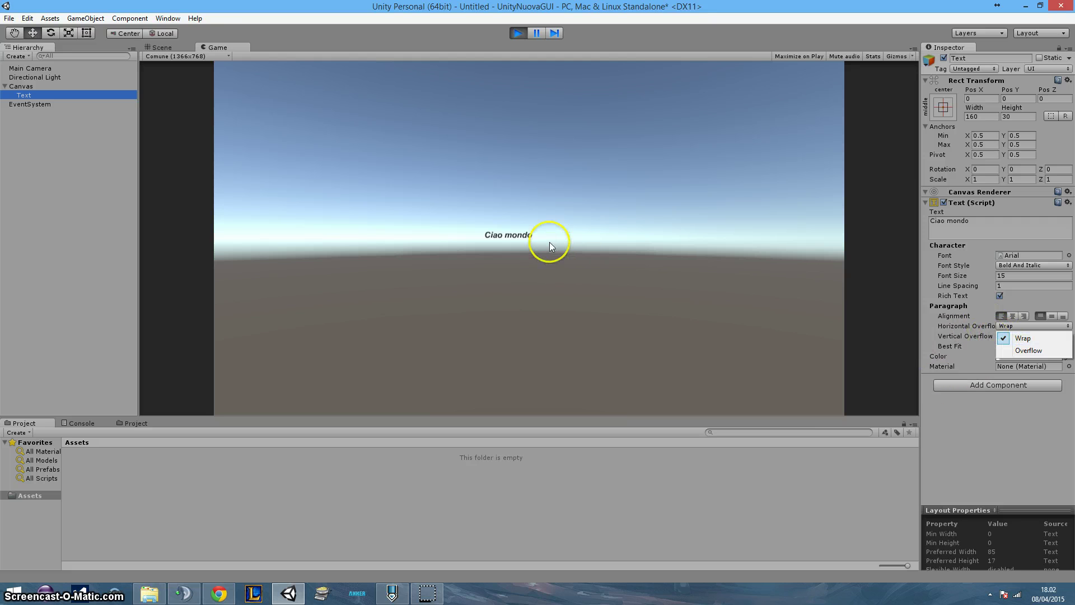
Append ' come sei bello oggi' to the label and try Height 60, then restore 30
left_click(994, 225)
type("come sei bello oggi")
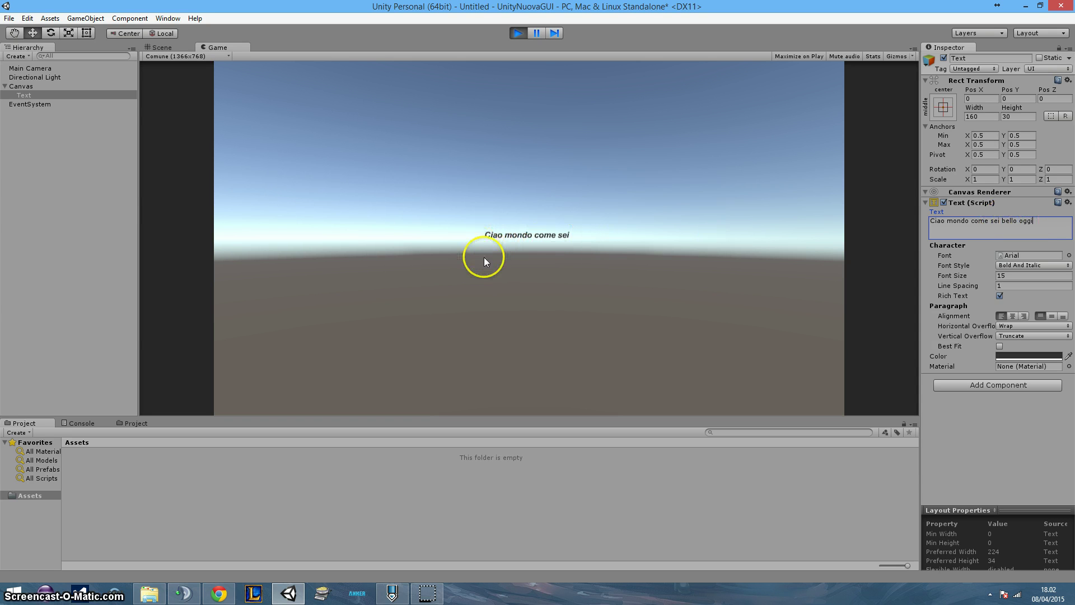
left_click(1020, 116)
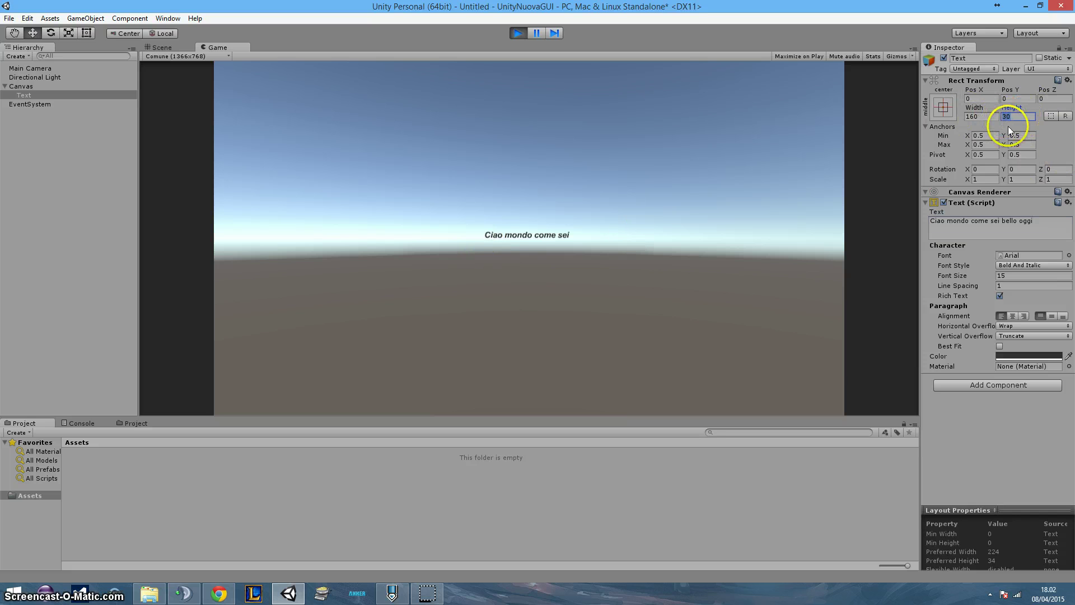
type("60")
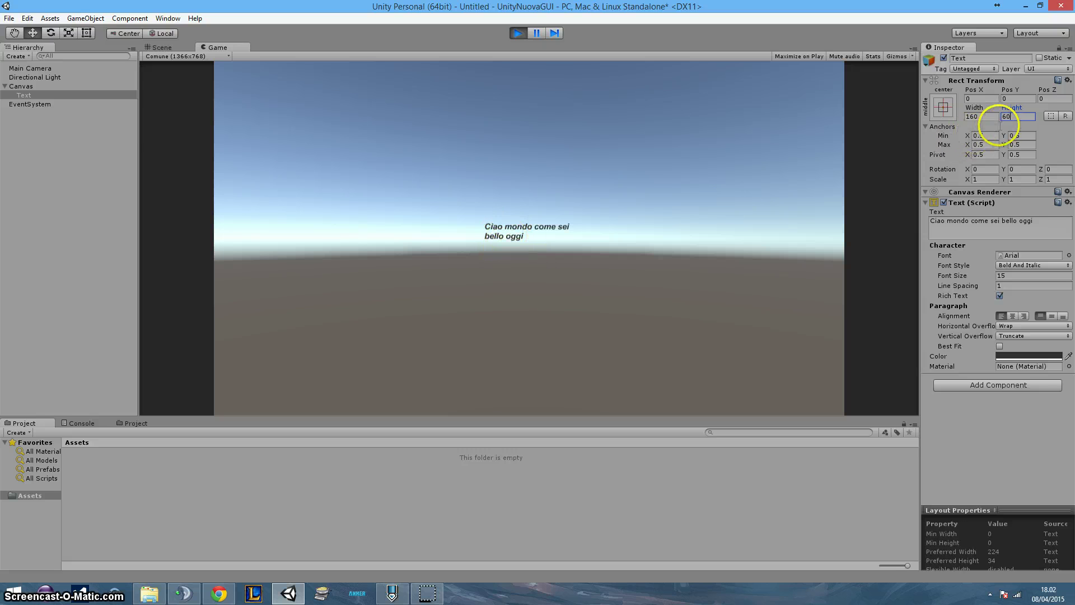
key("BackSpace")
key("BackSpace")
type("30")
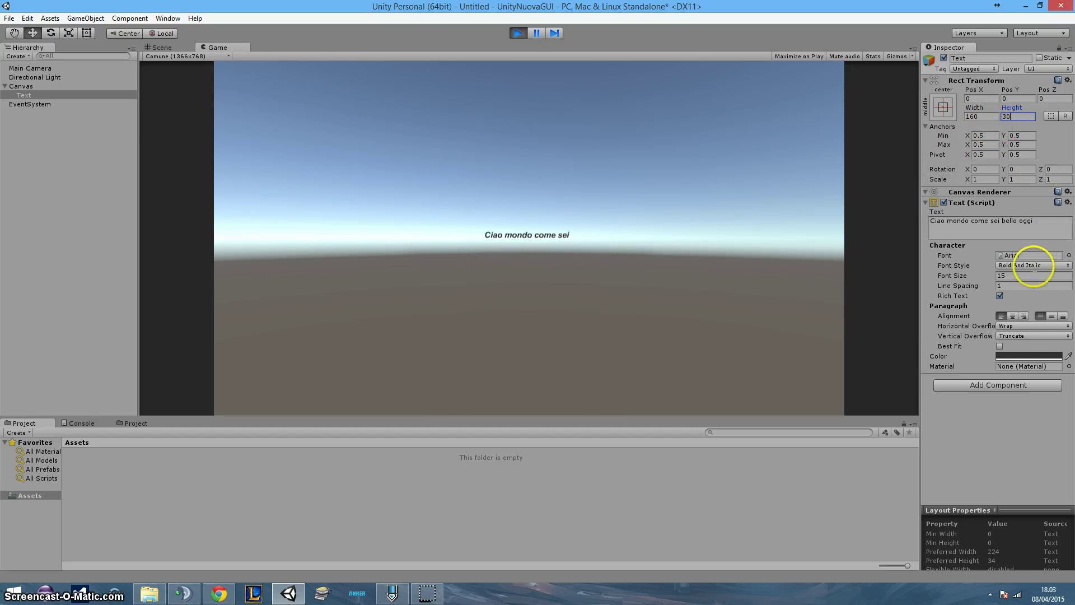
Set Horizontal Overflow to Overflow and inspect the one-line label in the Scene view
left_click(1022, 326)
left_click(1017, 352)
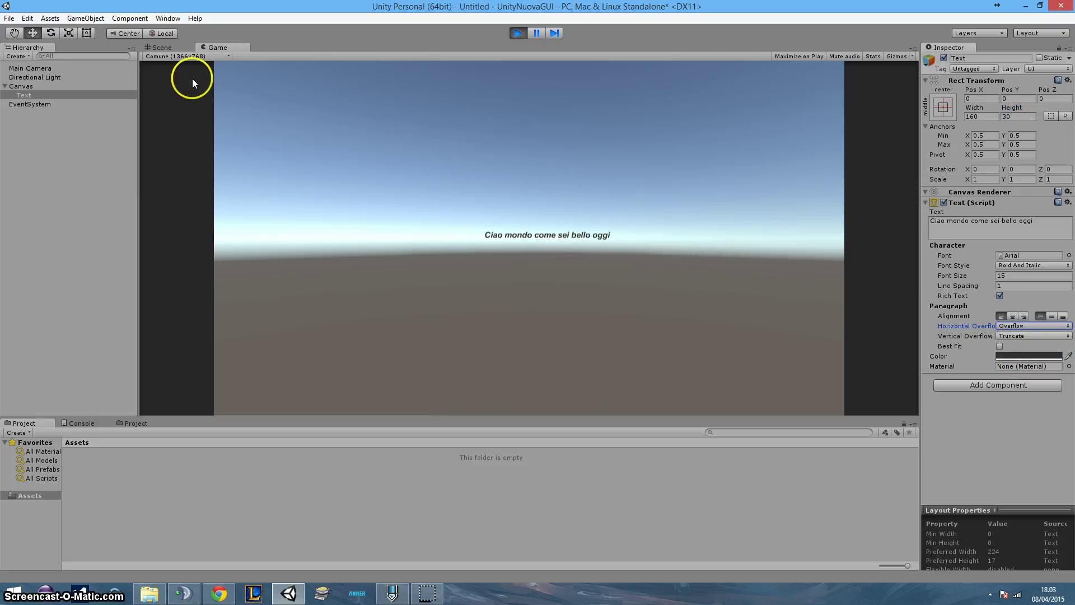
left_click(162, 47)
scroll(582, 277, "up", 3)
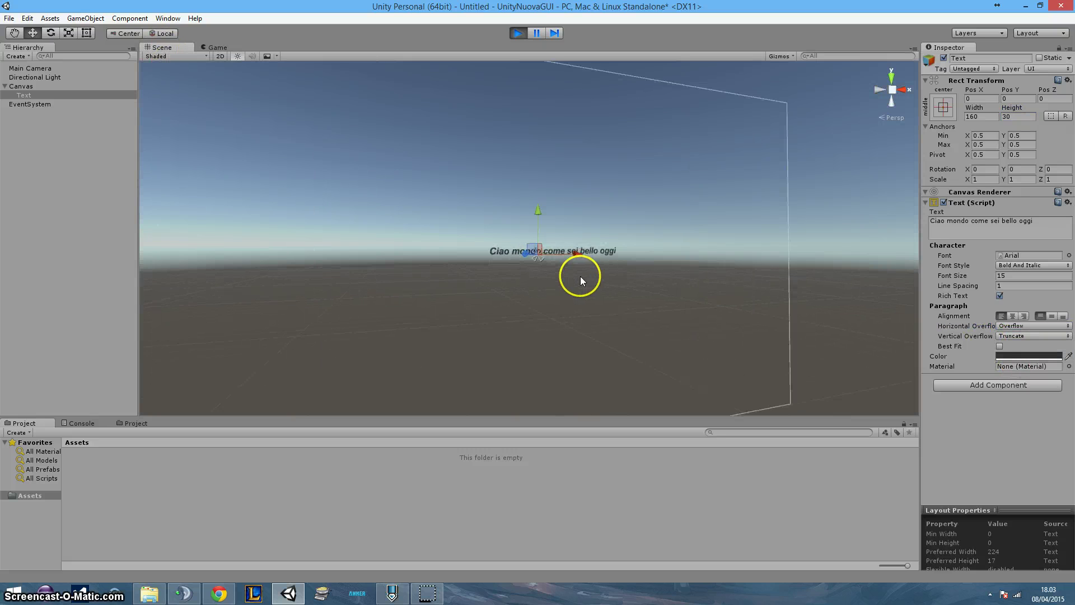
scroll(580, 277, "up", 2)
scroll(606, 308, "up", 2)
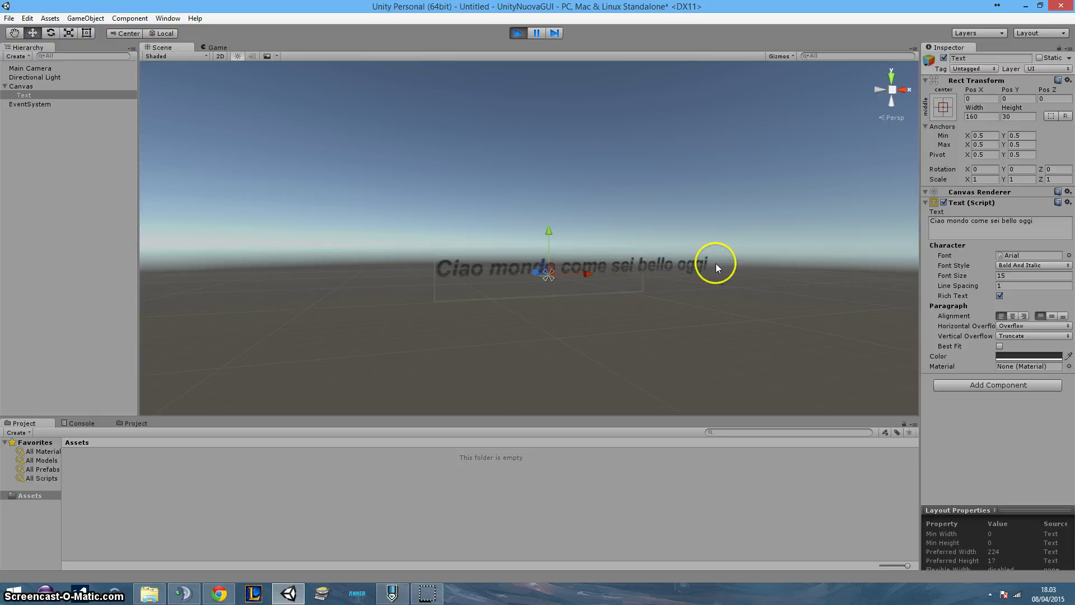
left_click(216, 47)
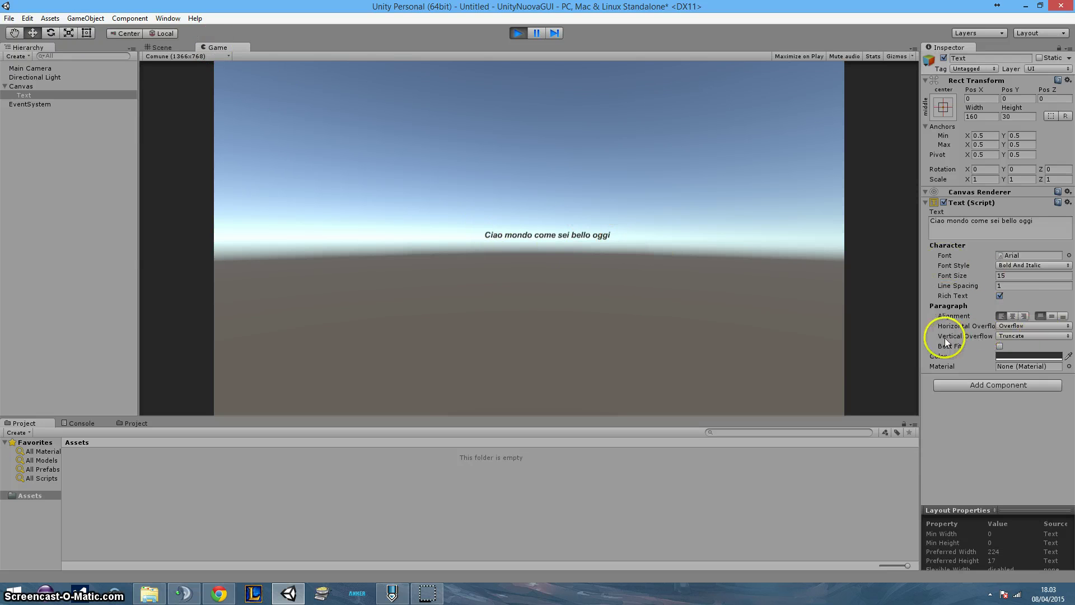
Set Vertical Overflow to Overflow and add several lines of filler text to the label
left_click(1008, 335)
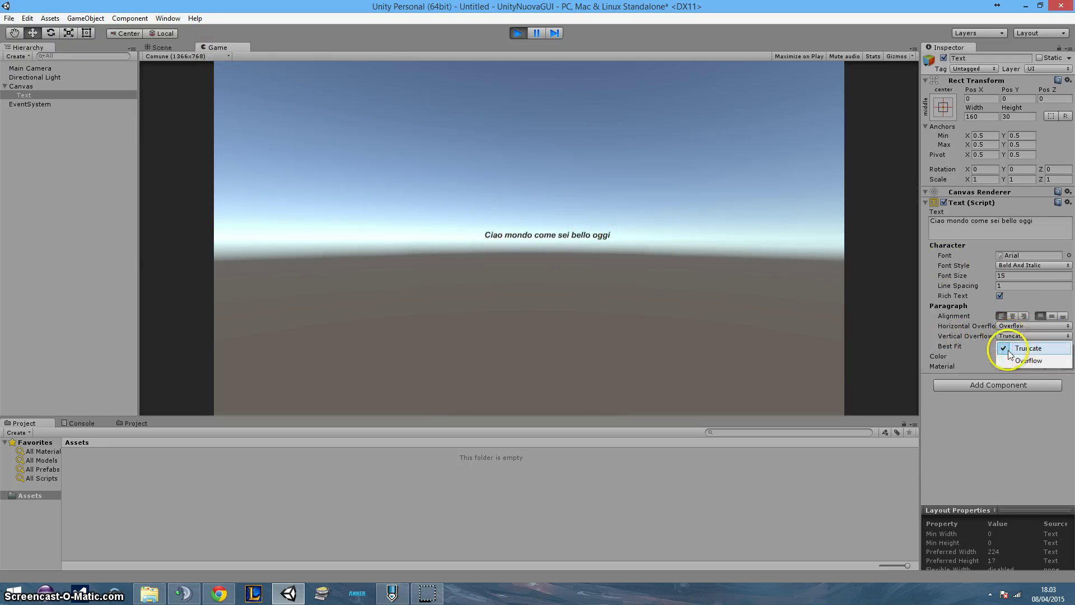
left_click(1049, 362)
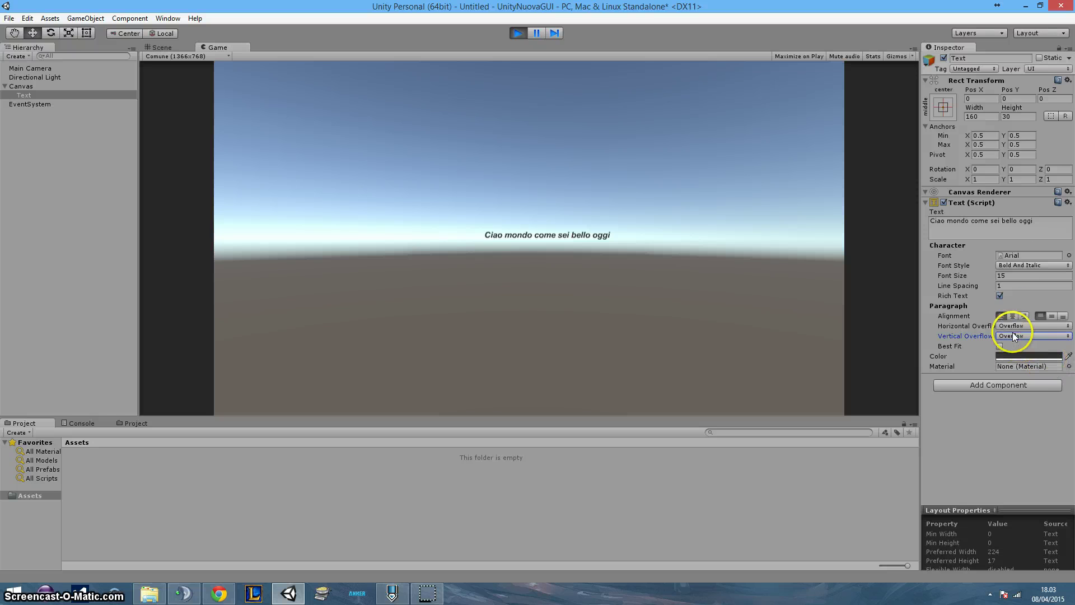
left_click(1035, 223)
left_click(1042, 222)
type("d")
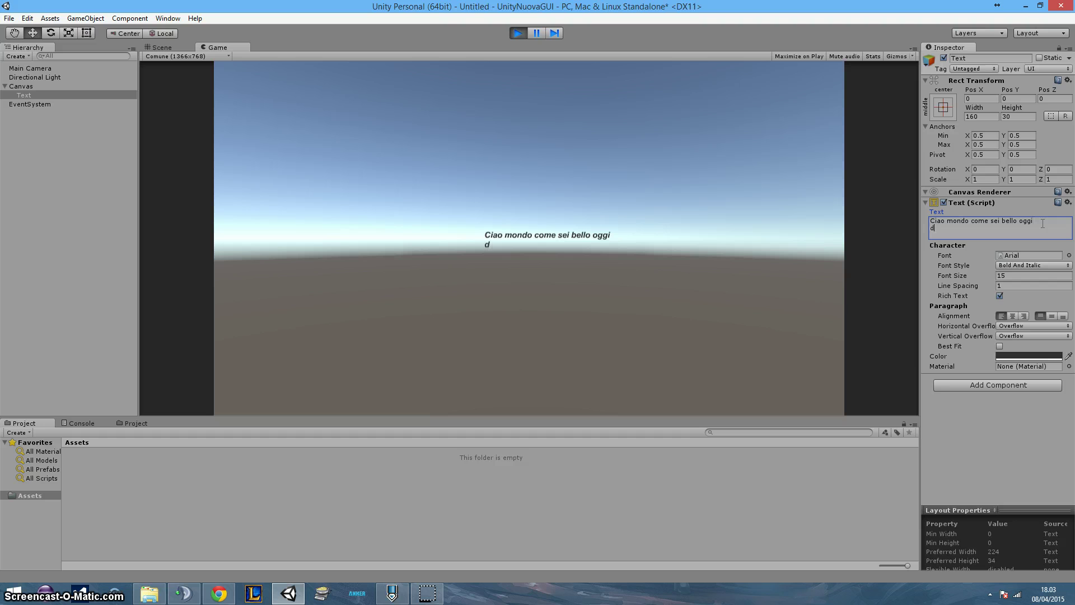
type("sdkfdsvsd")
key("Return")
type("sdvsdvsvs")
key("Return")
type("vsdvdsvds")
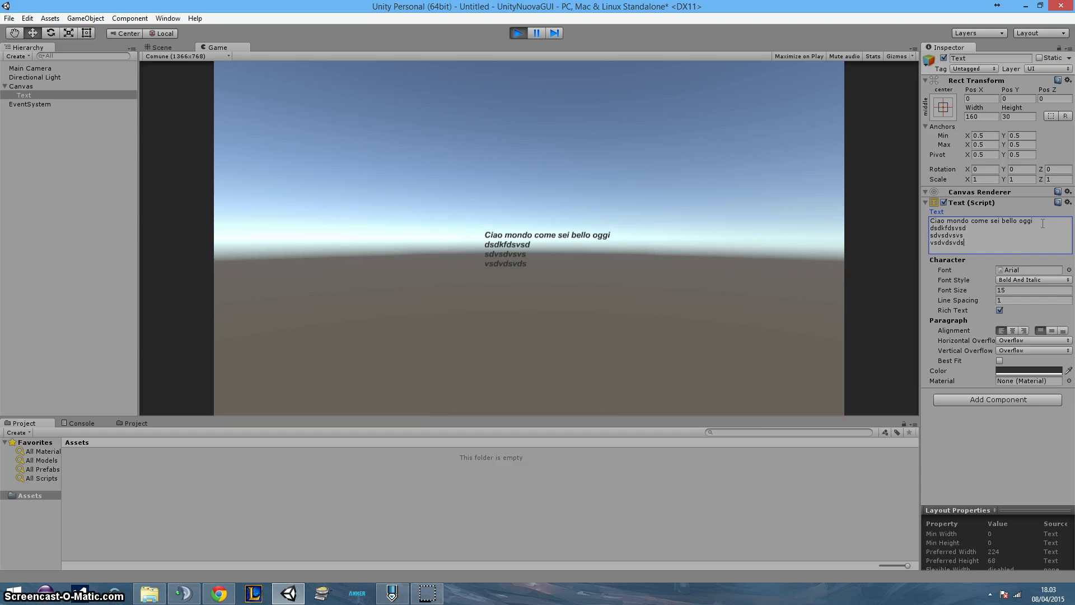
type("vs")
key("Return")
type("sdvsd")
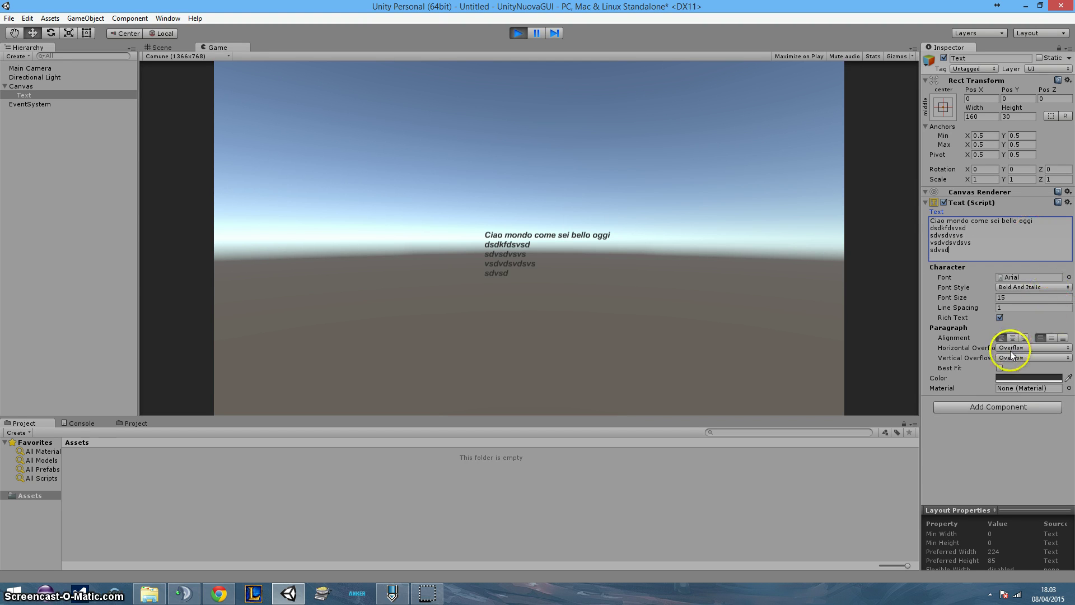
Set Vertical Overflow back to Truncate and enable Best Fit
left_click(1008, 358)
left_click(1006, 372)
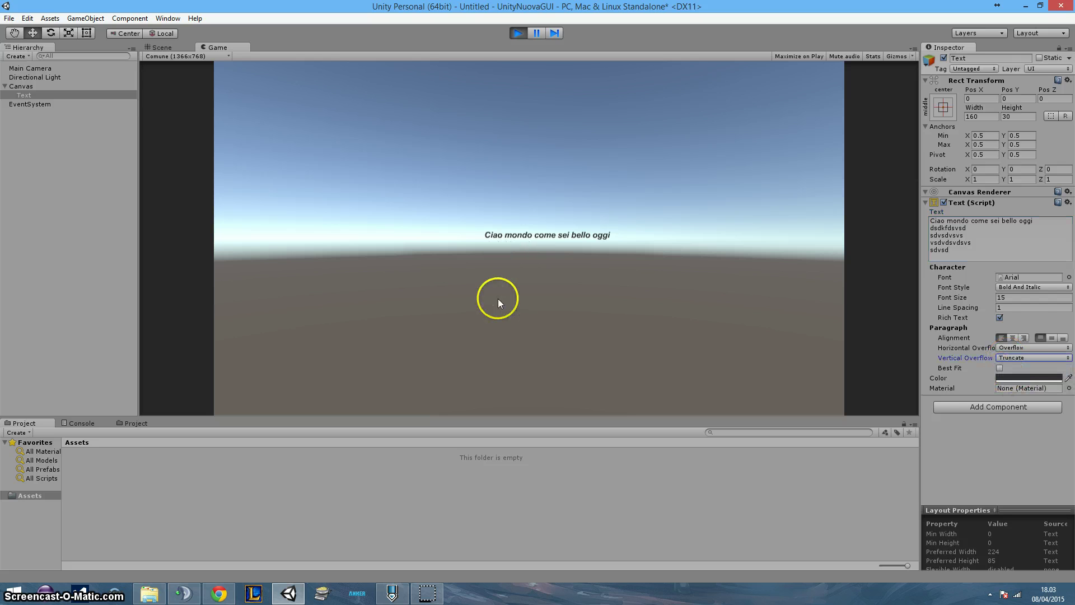
left_click(1000, 368)
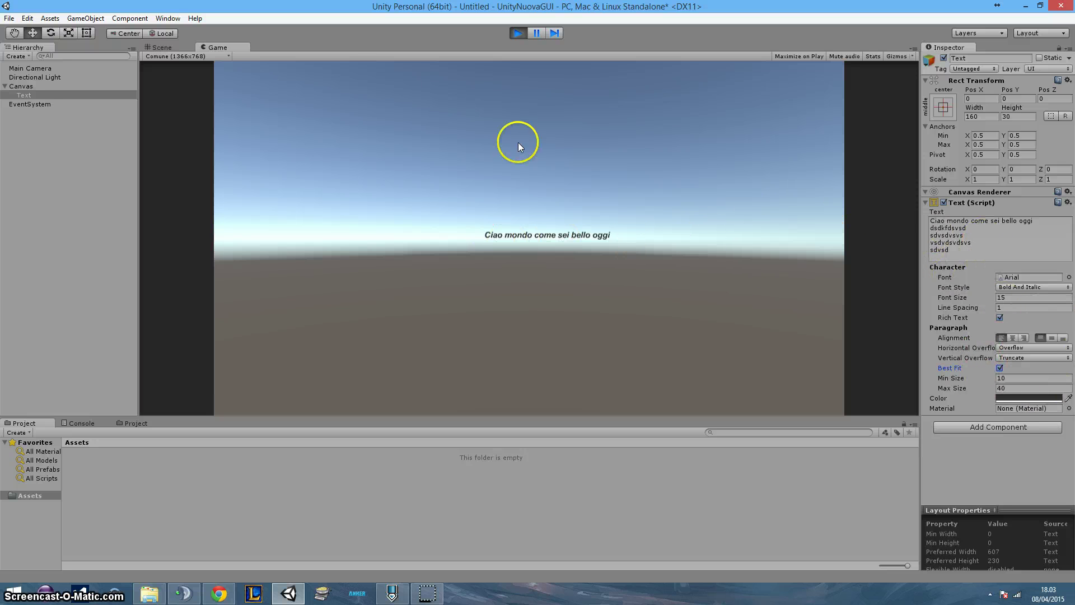
Set Horizontal Overflow back to Wrap
left_click(179, 48)
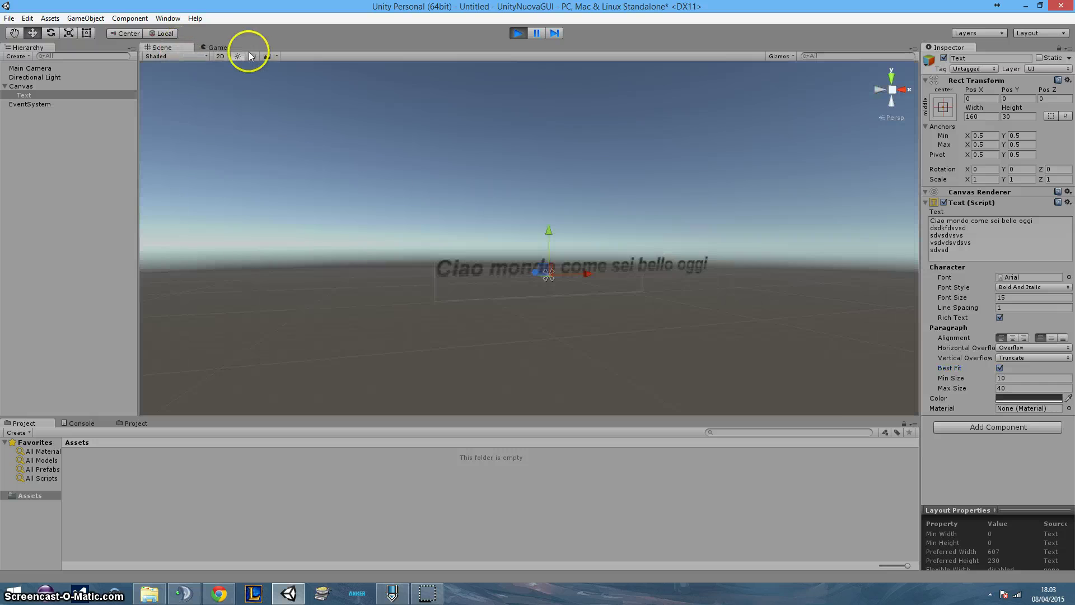
left_click(221, 48)
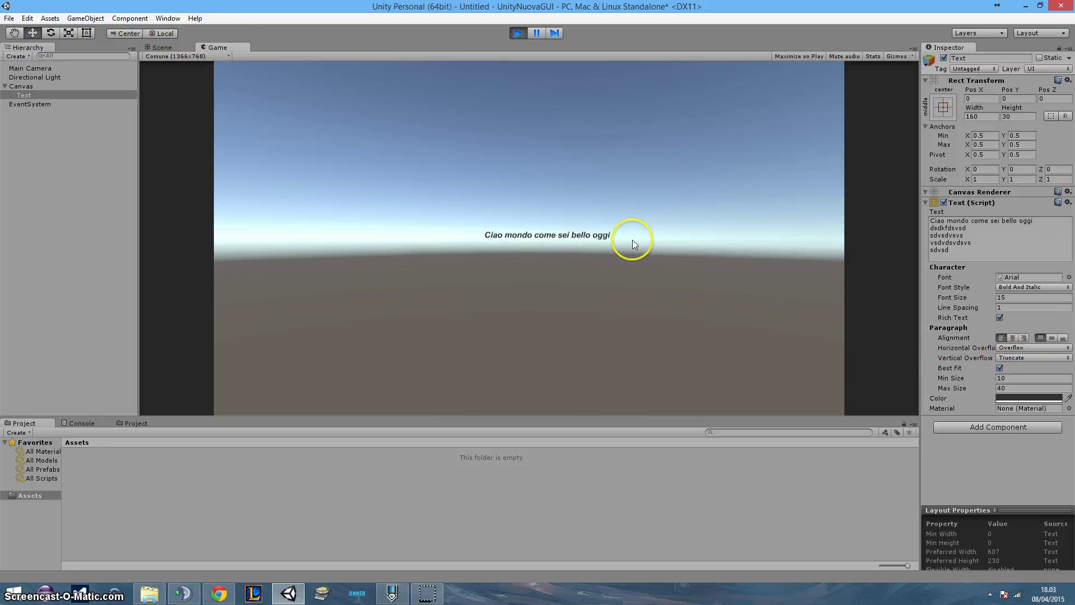
left_click(1021, 347)
left_click(1017, 358)
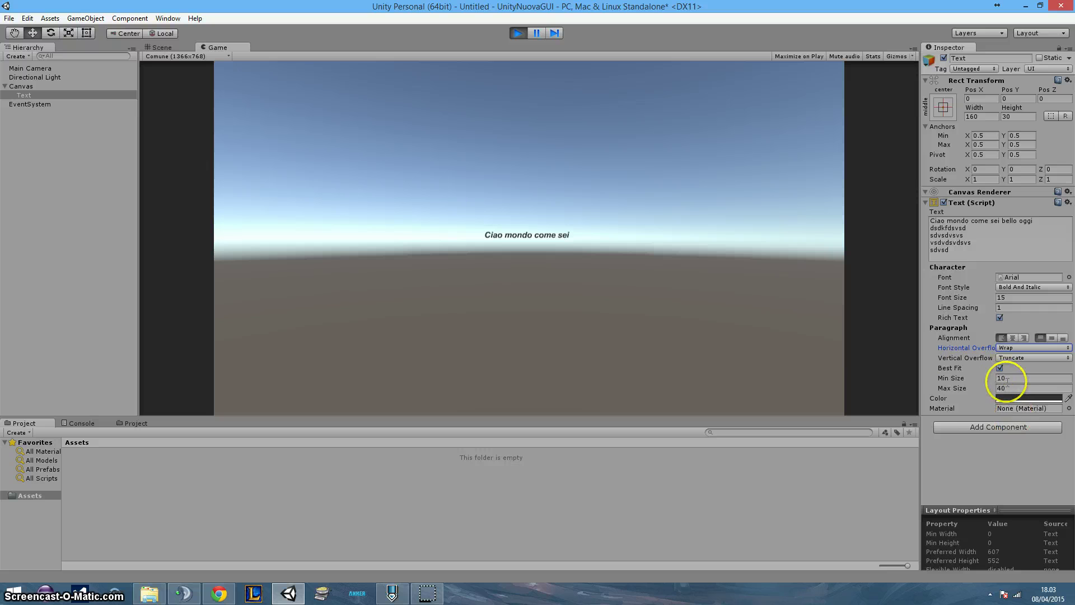
Lower the Best Fit Min Size to 1 so all lines fit
left_click(1008, 378)
type("1")
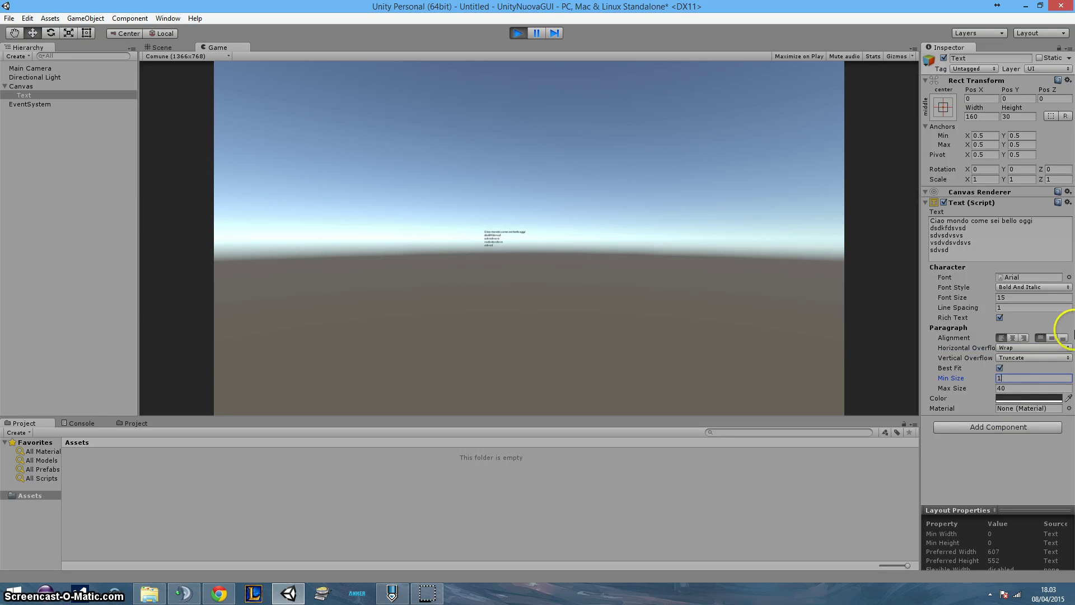
type("5")
key("BackSpace")
Set the text box height to 200
left_click(1010, 118)
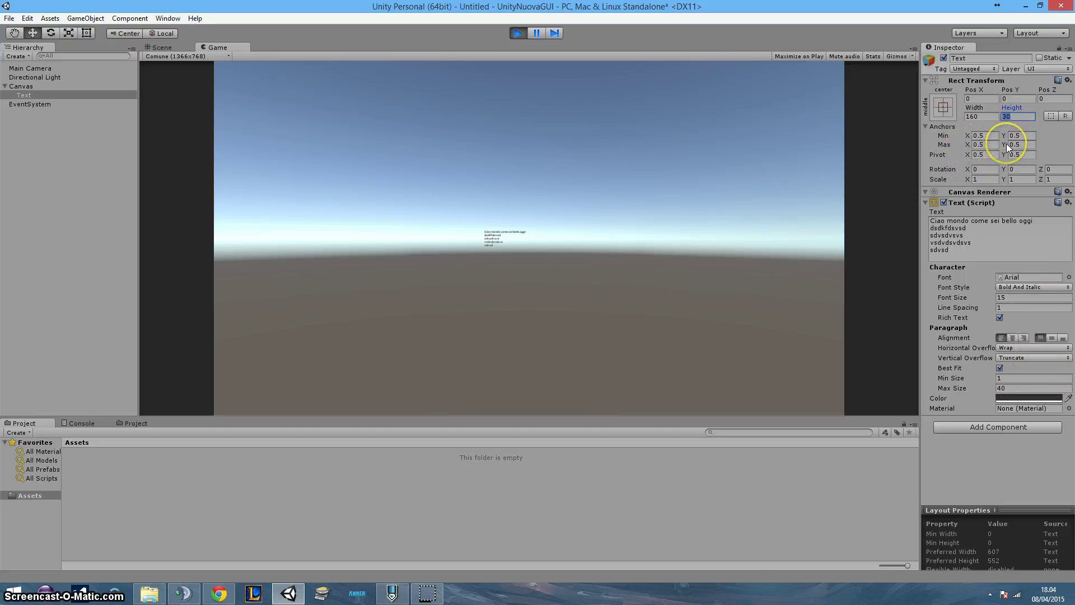
type("200")
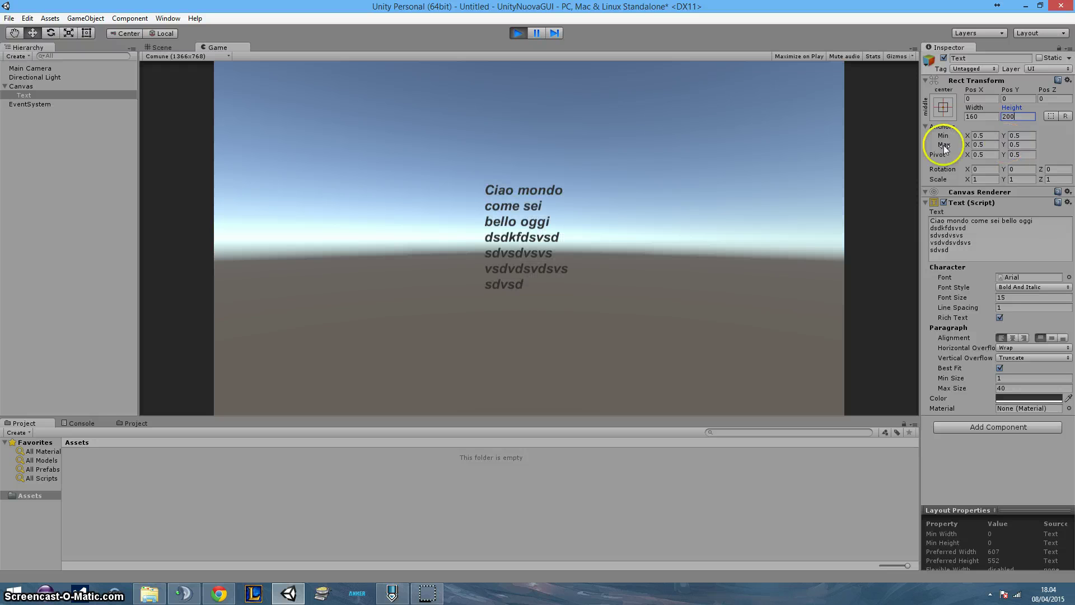
left_click(974, 116)
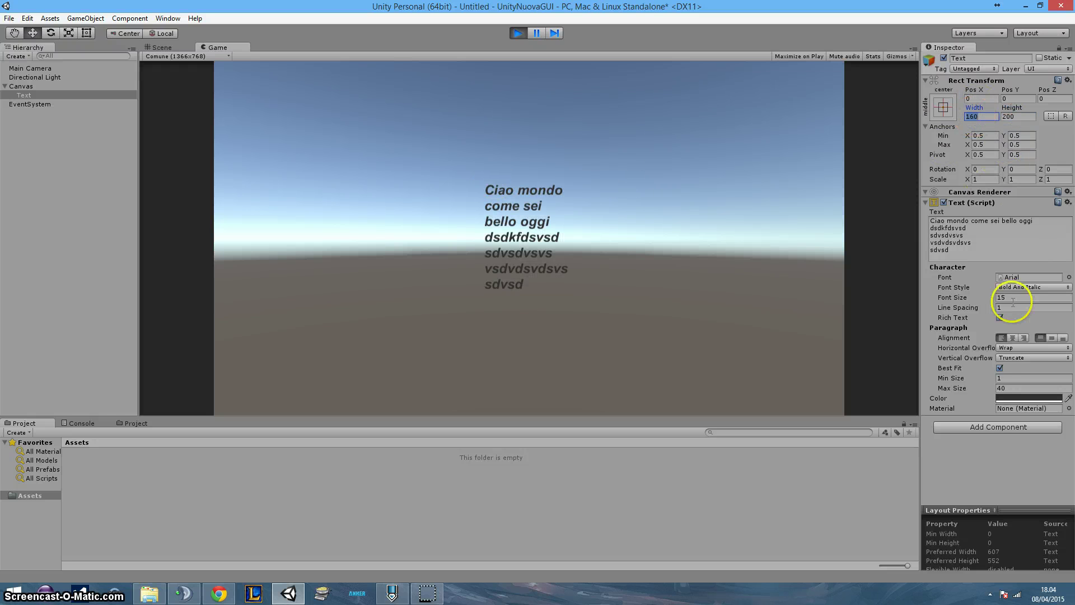
Set font size to 24710 and re-enable Best Fit so the text fills its box, then select the Canvas
left_click(1000, 367)
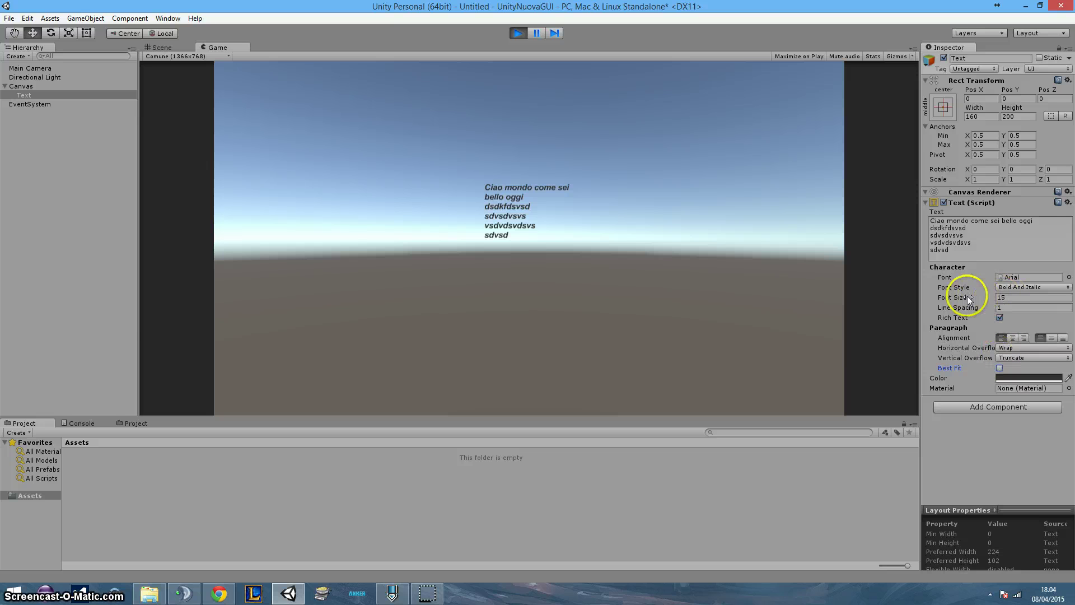
left_click_drag(966, 296, 879, 298)
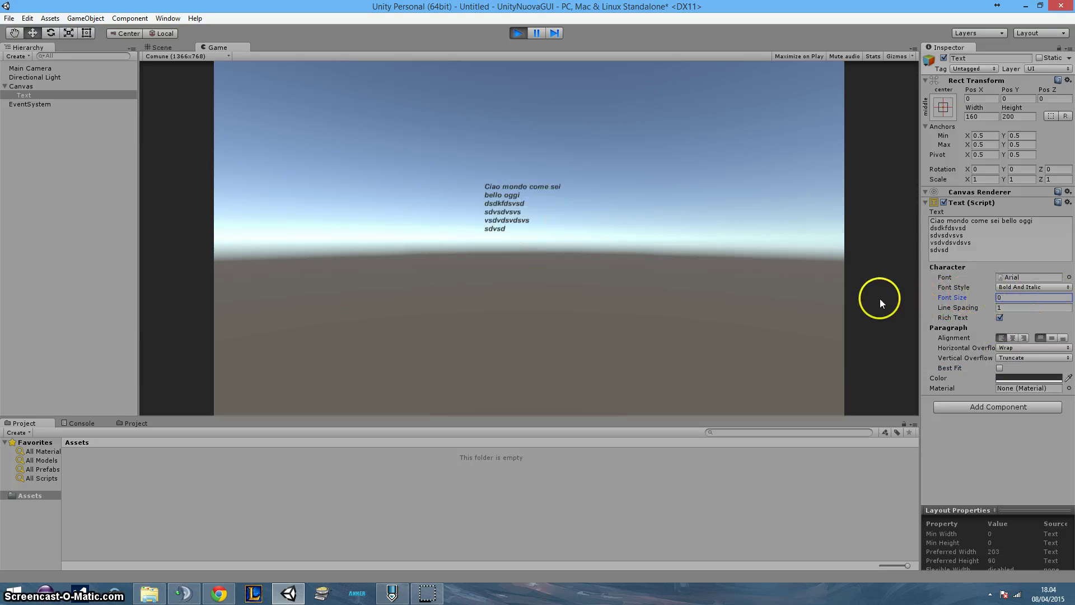
left_click(1010, 297)
type("247")
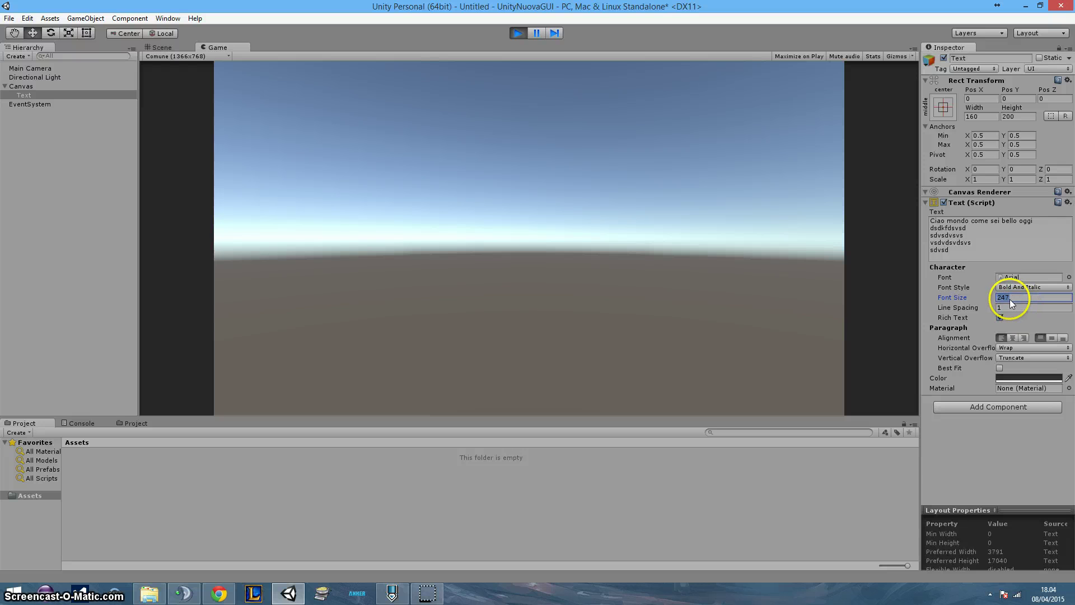
type("10")
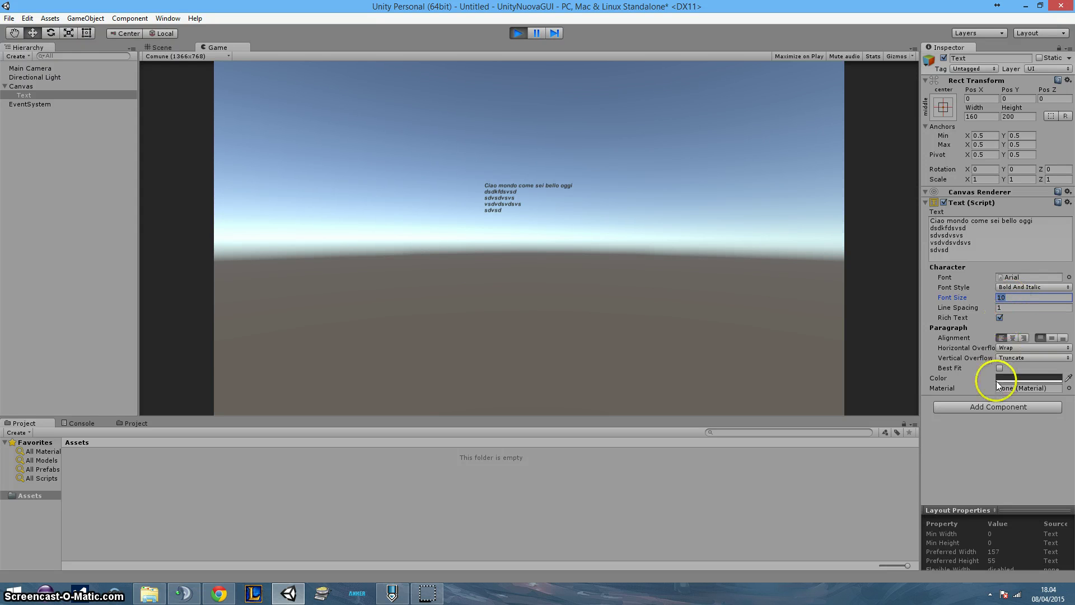
left_click(999, 369)
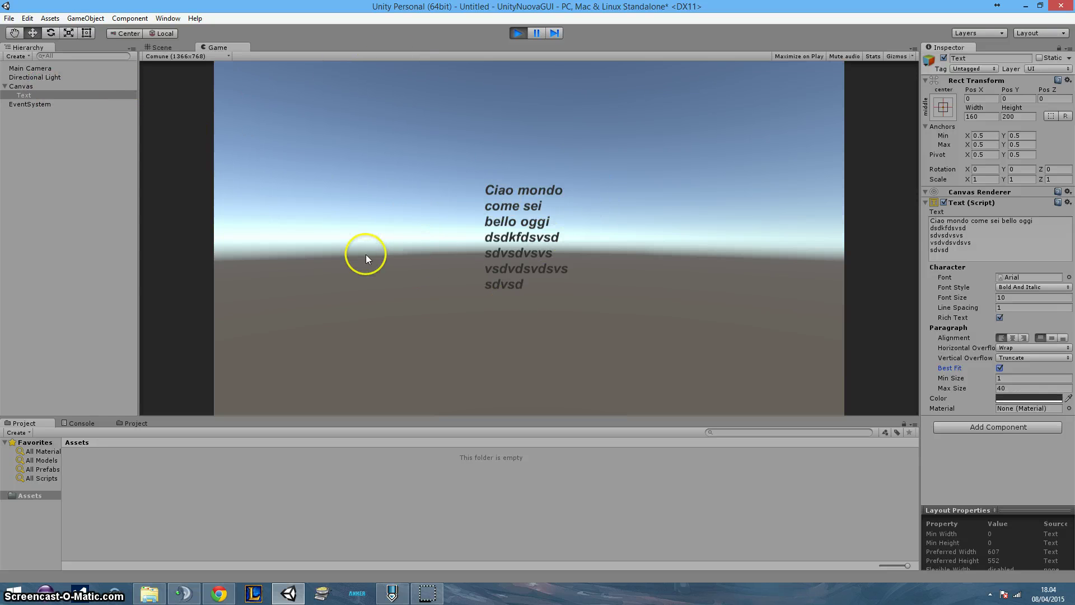
left_click(25, 87)
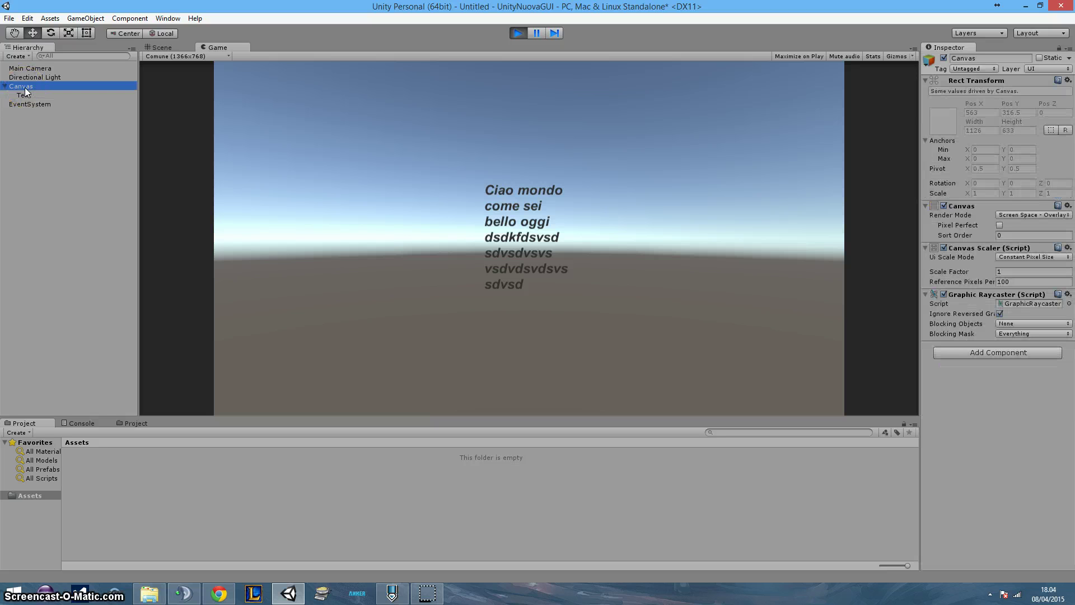
Add two UI Buttons, Button and Button 1, under the Canvas and select Button 1
right_click(25, 88)
mouse_move(62, 242)
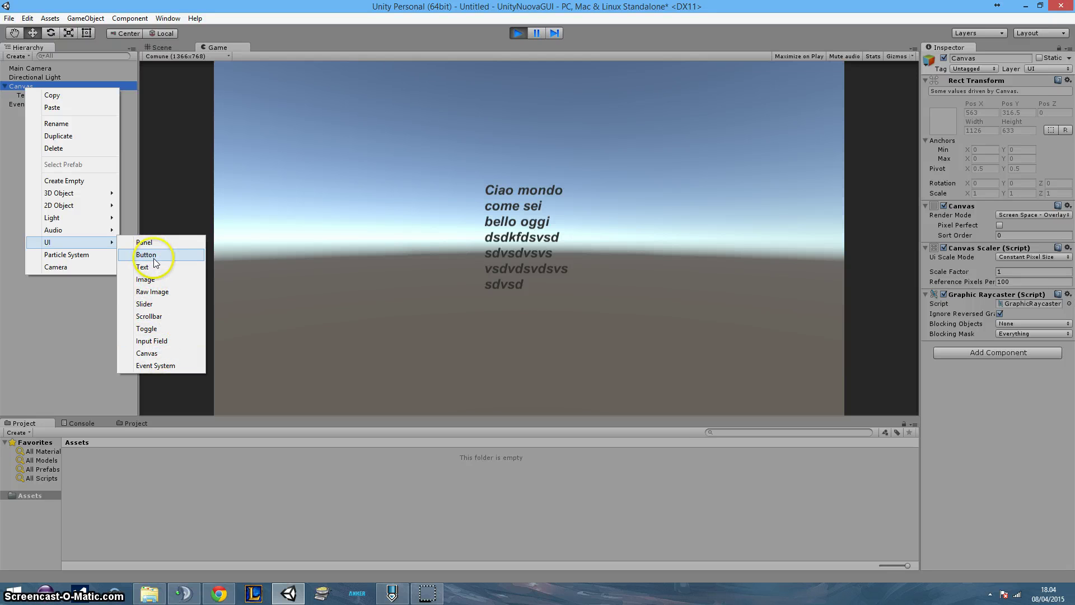
left_click(155, 256)
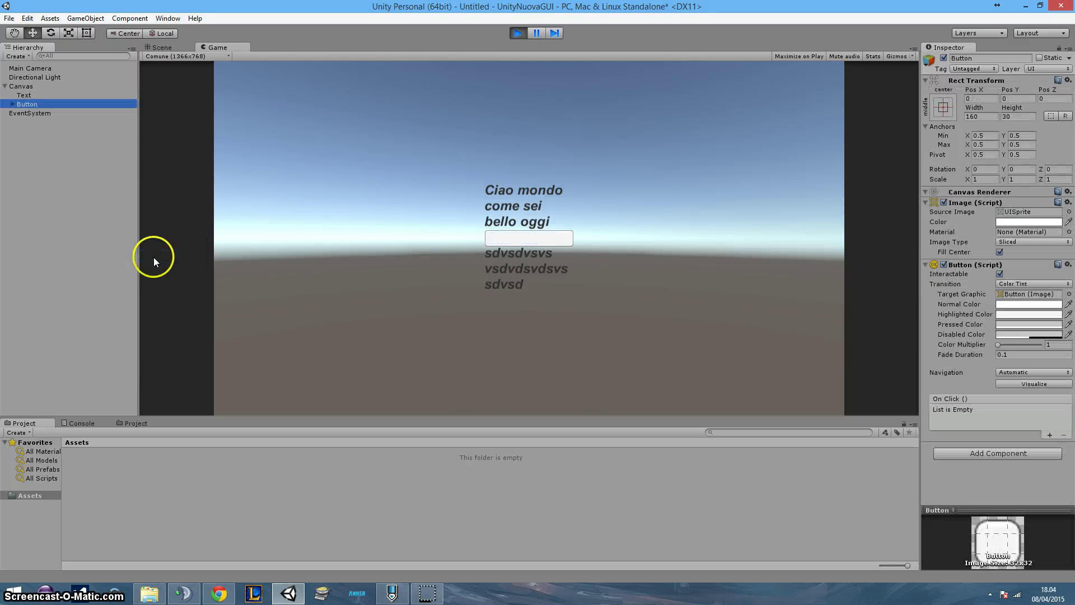
left_click(35, 88)
right_click(34, 89)
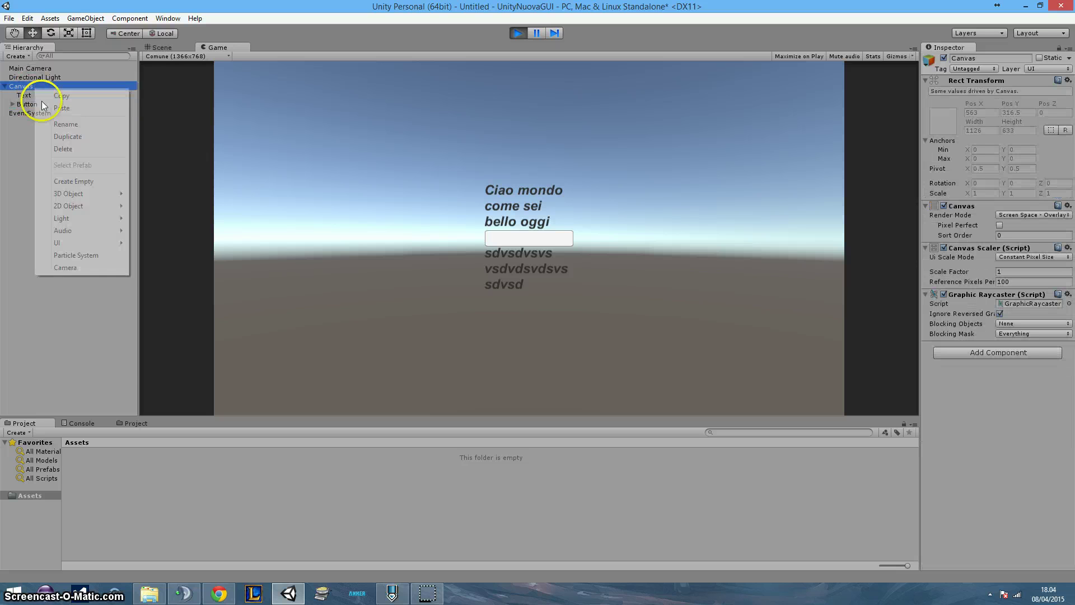
mouse_move(89, 240)
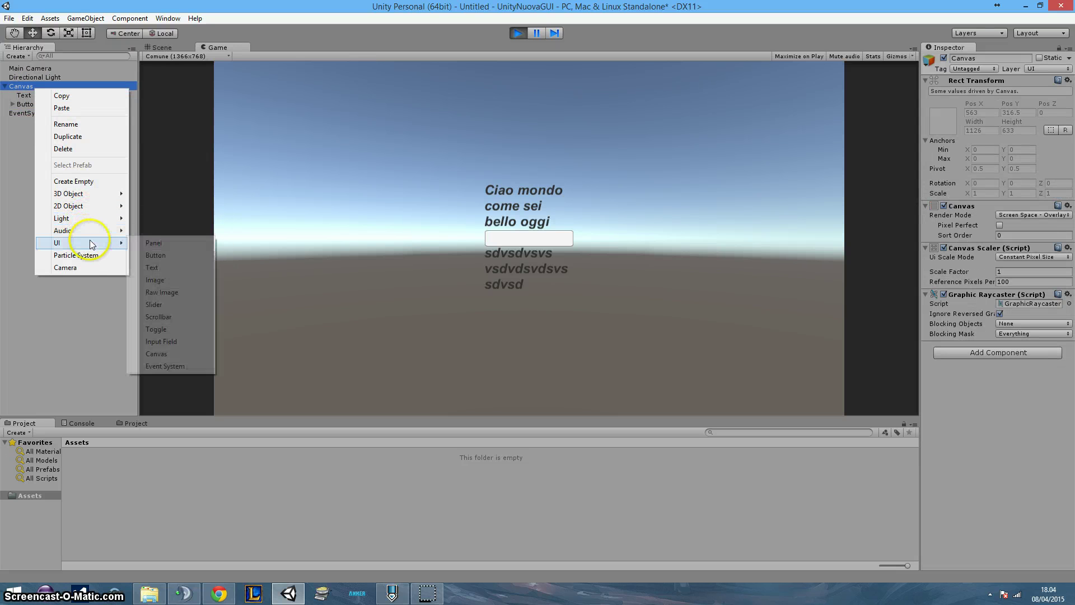
left_click(189, 254)
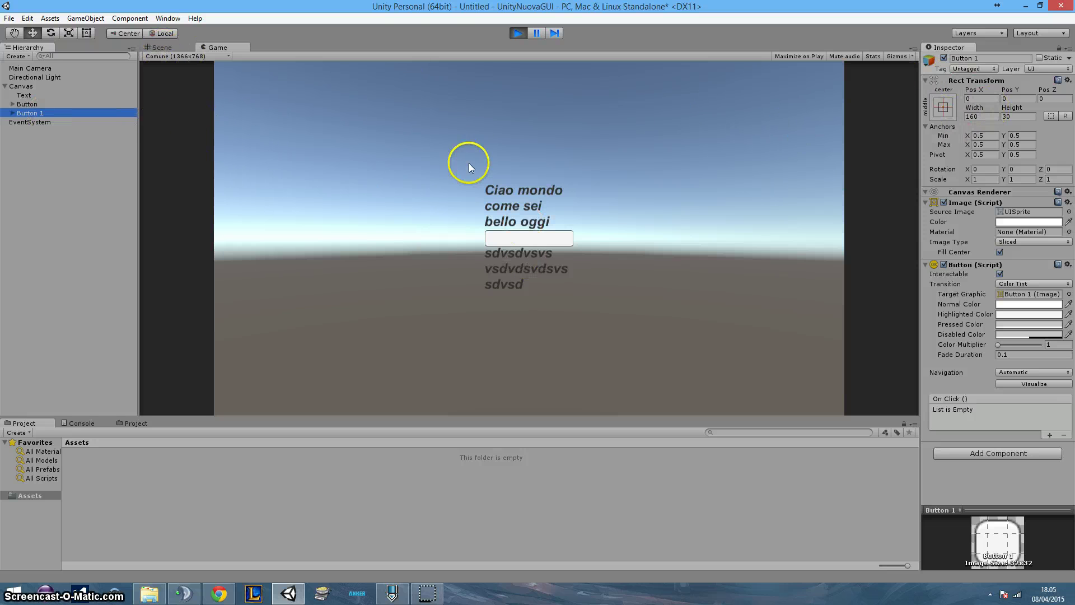
left_click(30, 88)
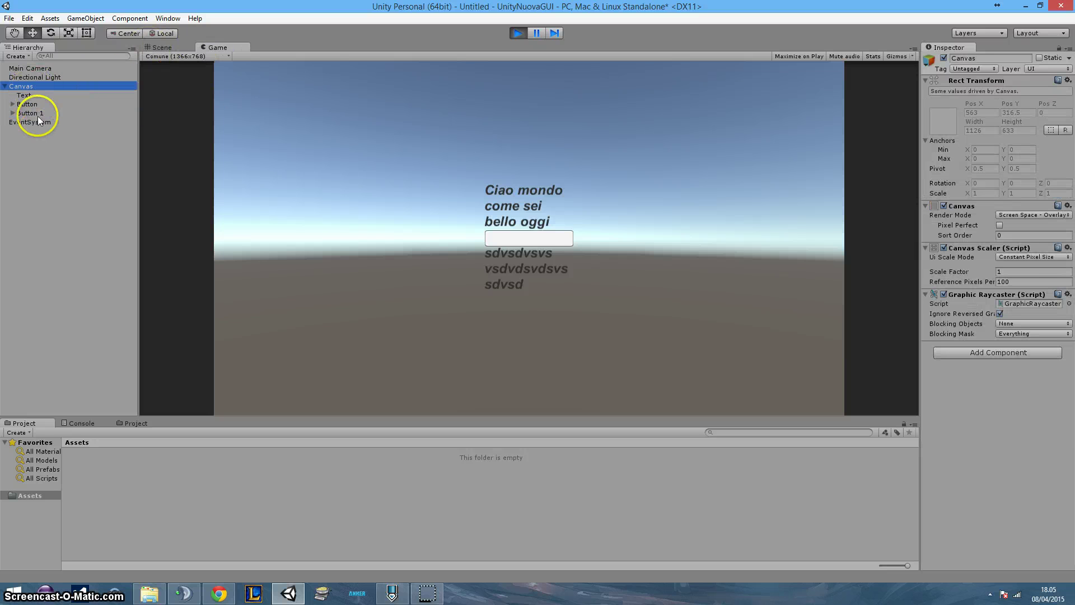
left_click(38, 115)
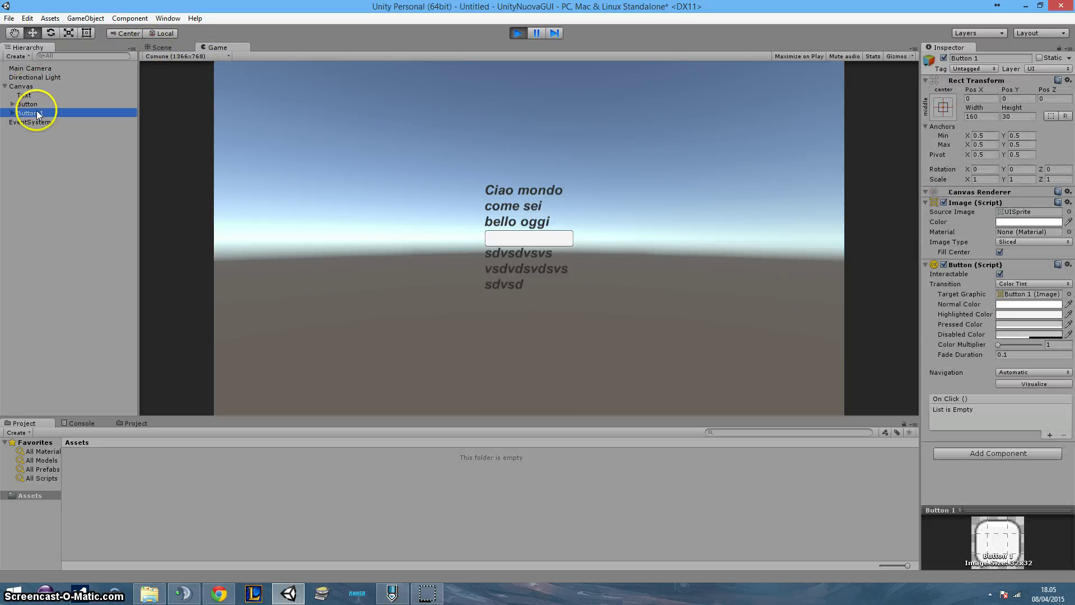
Zoom the Scene view out to the whole canvas and select the Rect tool
left_click(163, 48)
scroll(432, 250, "down", 3)
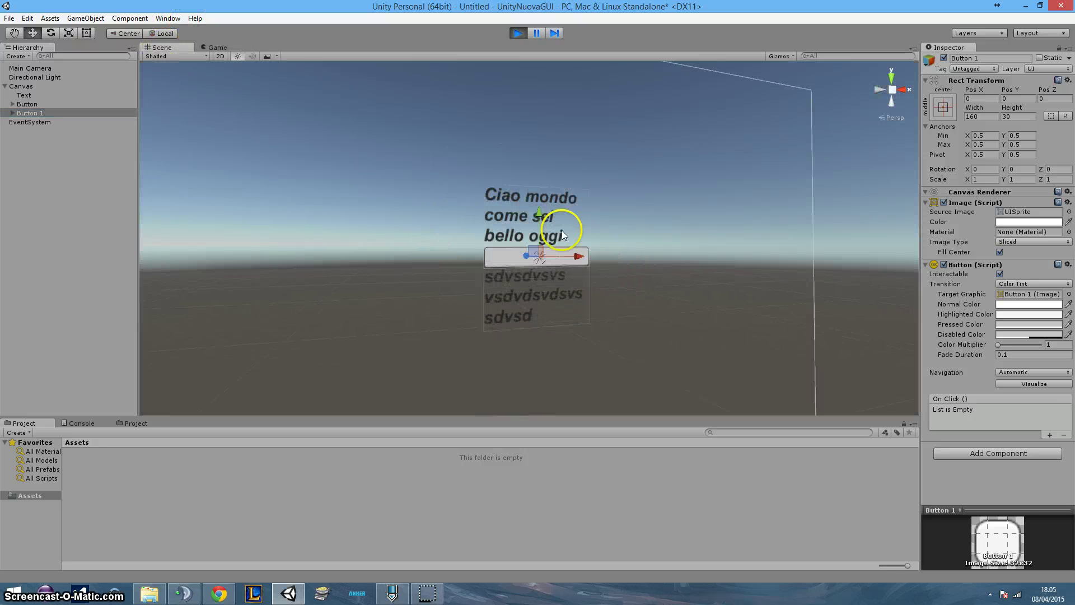
scroll(525, 243, "down", 3)
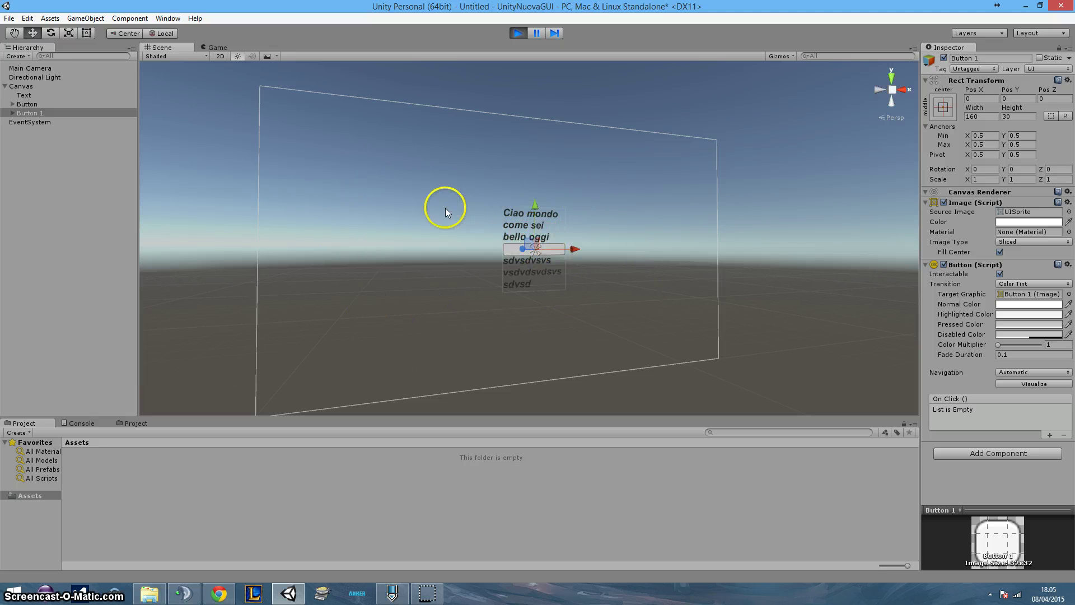
left_click(217, 48)
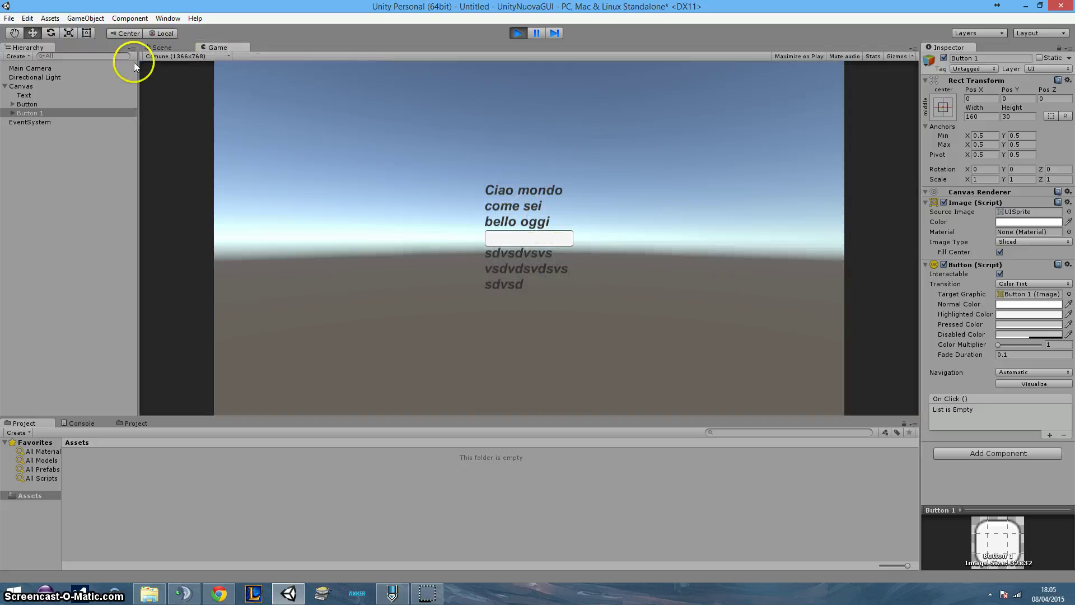
left_click(165, 48)
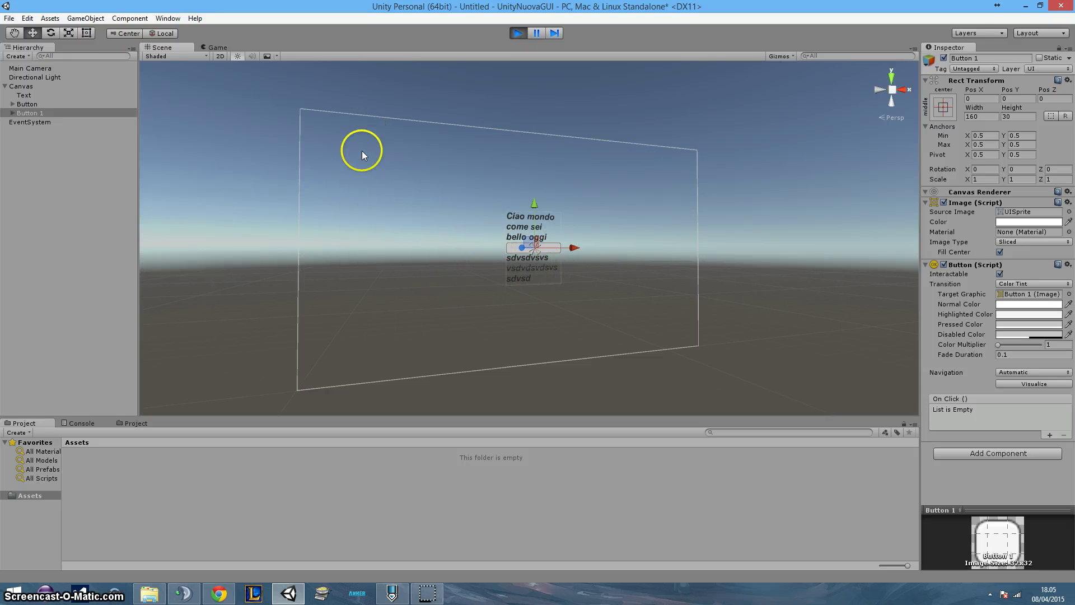
scroll(361, 150, "down", 1)
scroll(577, 282, "up", 2)
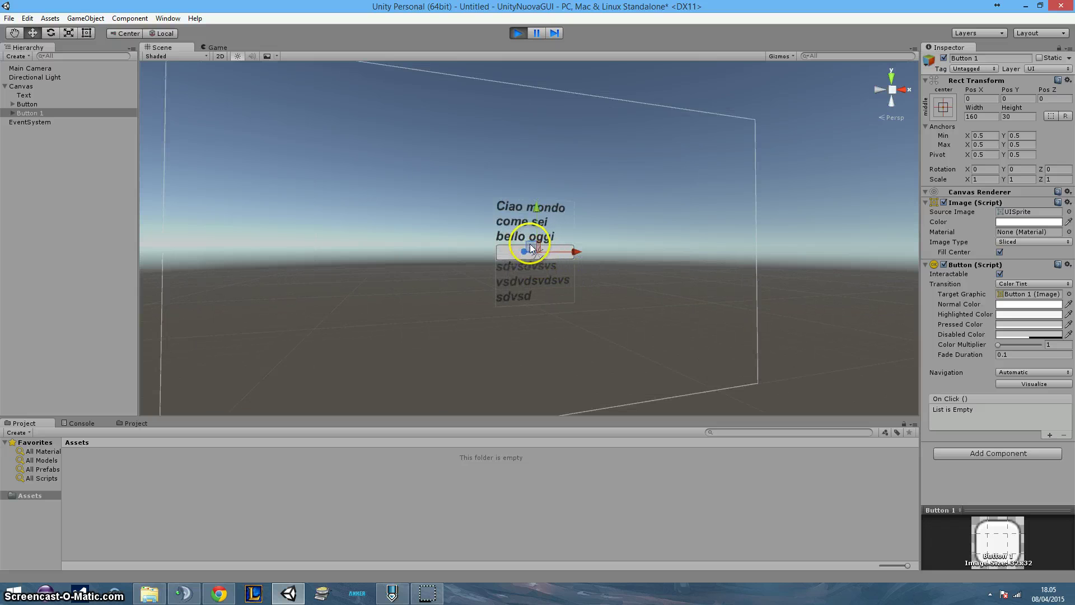
left_click(87, 34)
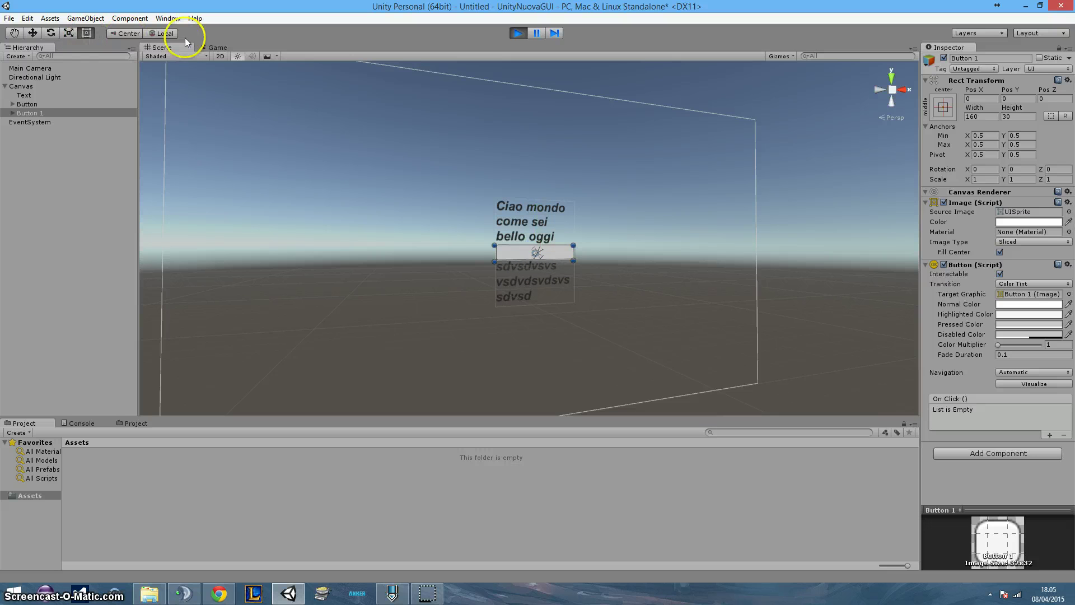
left_click(209, 47)
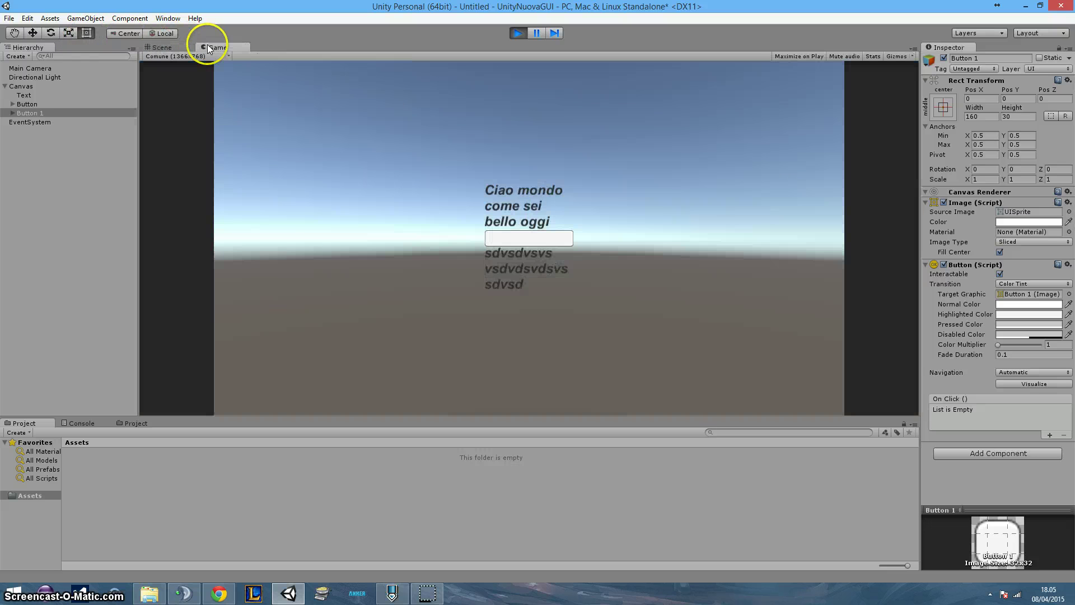
left_click(174, 47)
Move Button 1 up-left, Button below the text, and the text block right, then preview
scroll(643, 261, "down", 3)
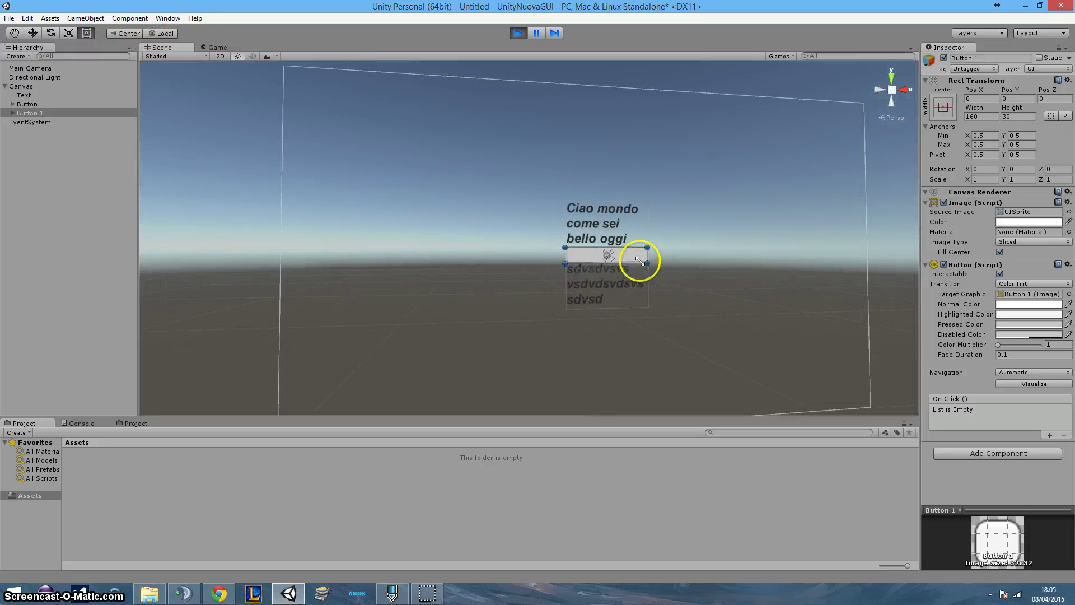
left_click_drag(630, 249, 387, 190)
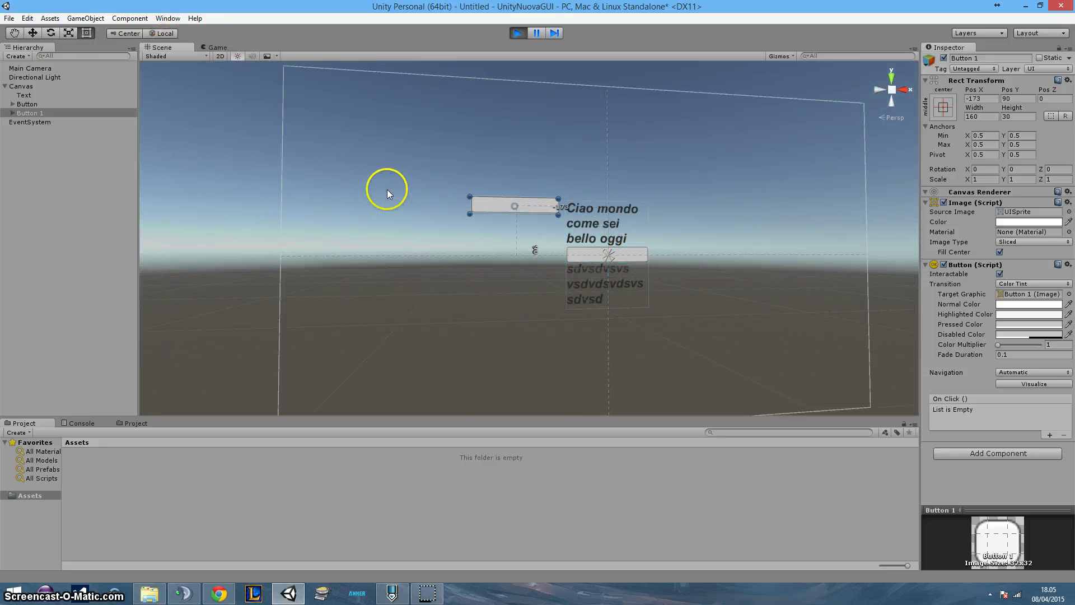
left_click(778, 334)
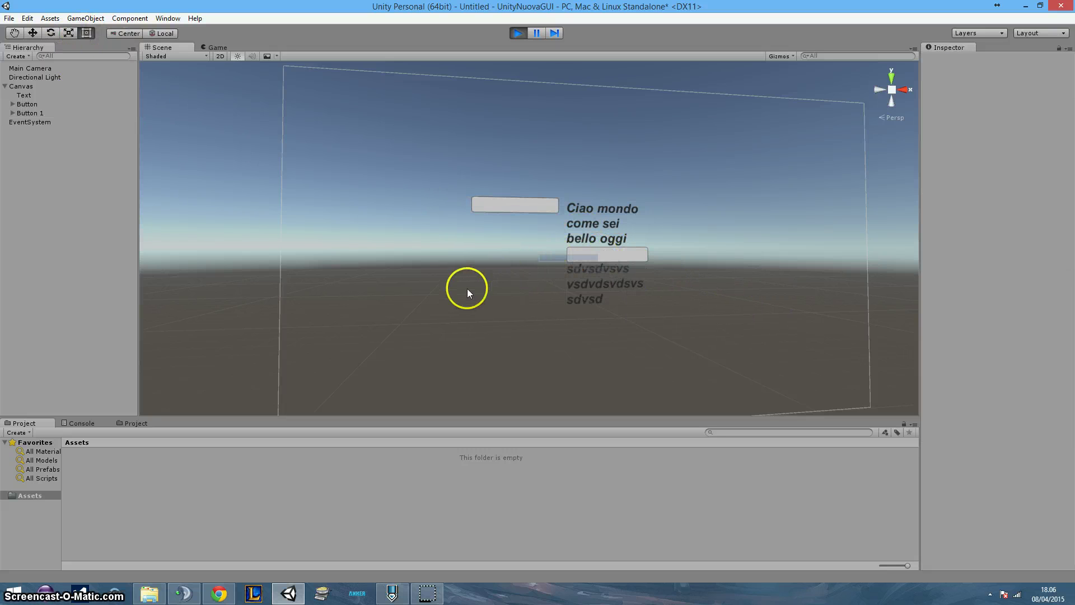
left_click(27, 105)
left_click_drag(627, 255, 324, 365)
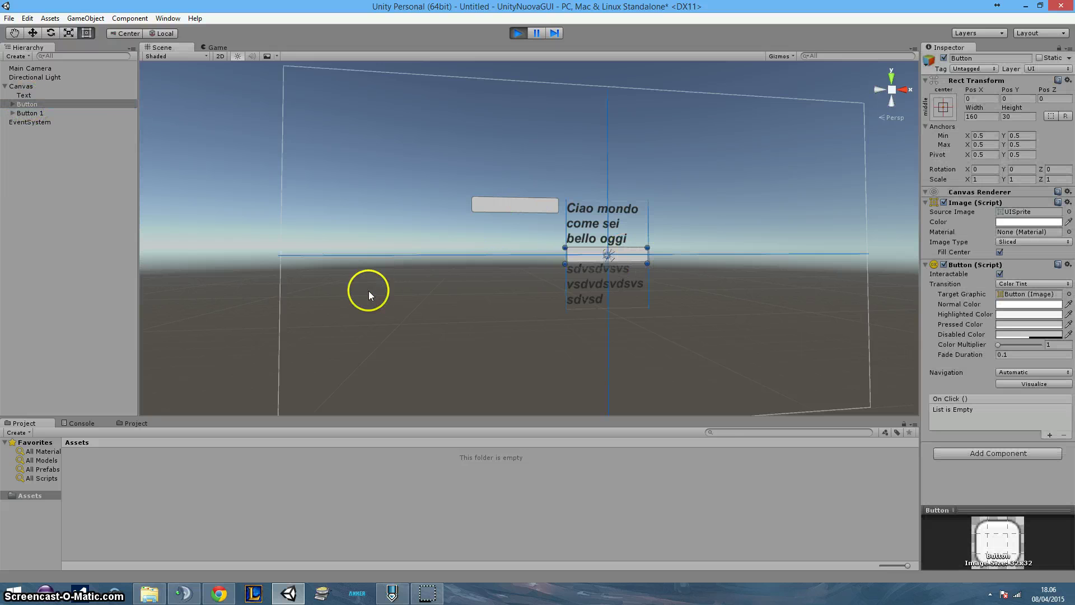
left_click(624, 247)
left_click_drag(672, 240, 811, 199)
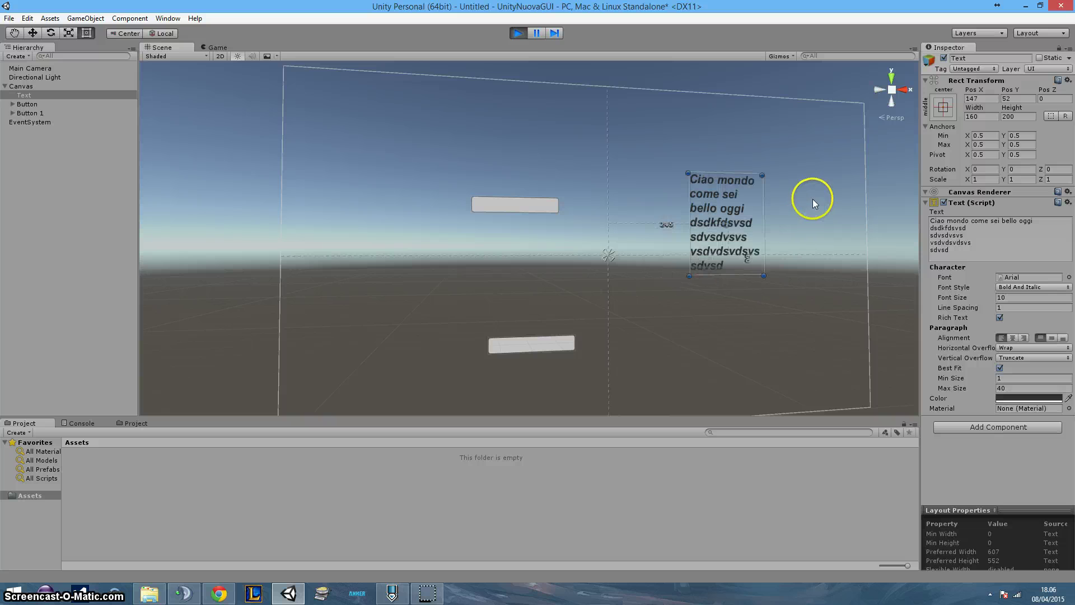
left_click(202, 47)
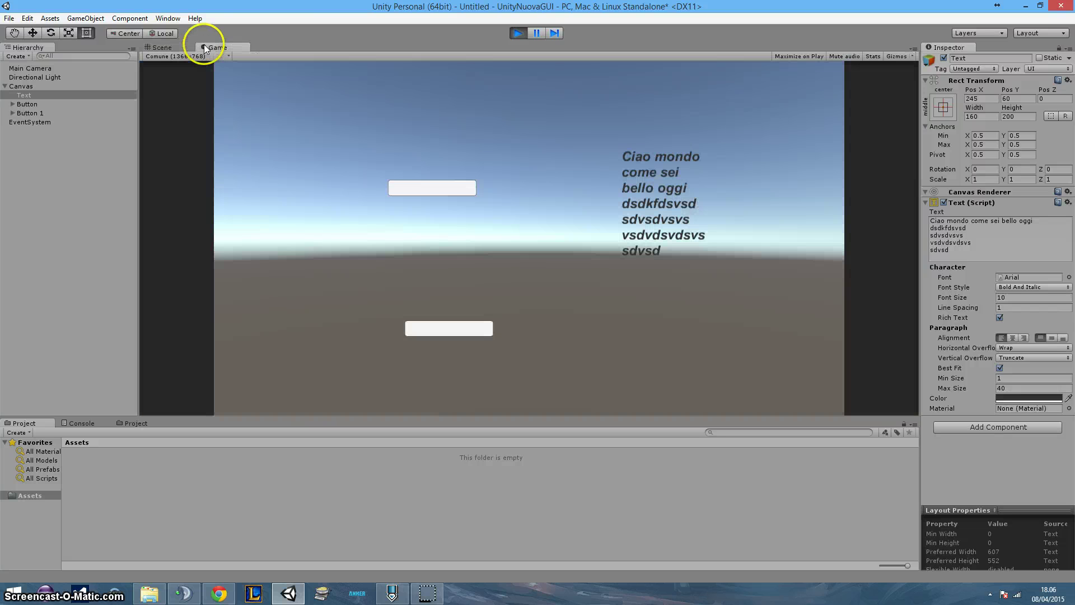
left_click(174, 47)
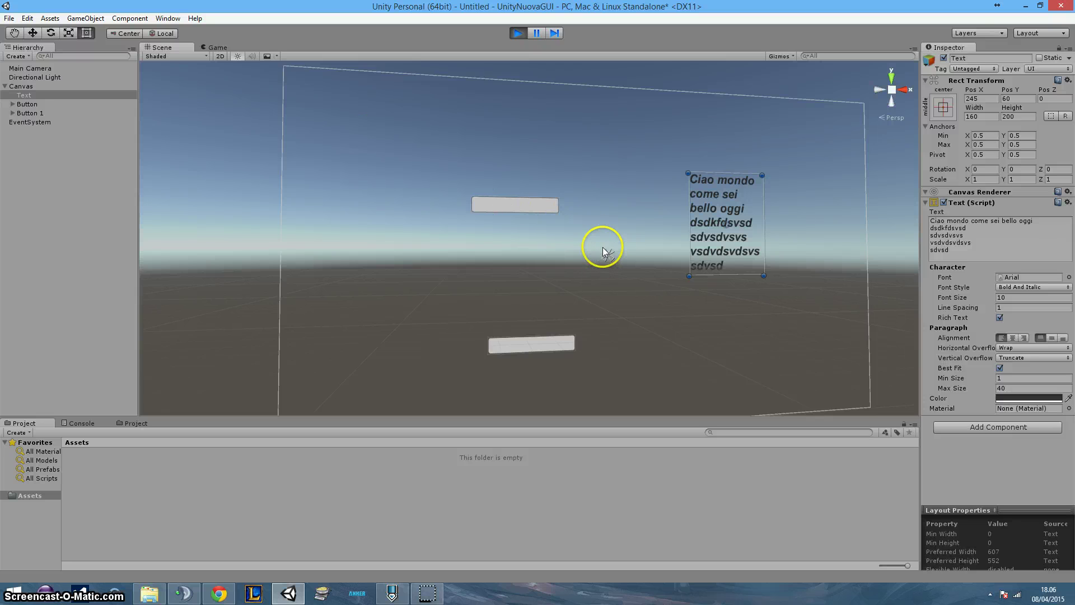
Anchor Button 1 to the canvas's top-left corner and stretch its anchors to the right edge
left_click_drag(582, 250, 627, 278)
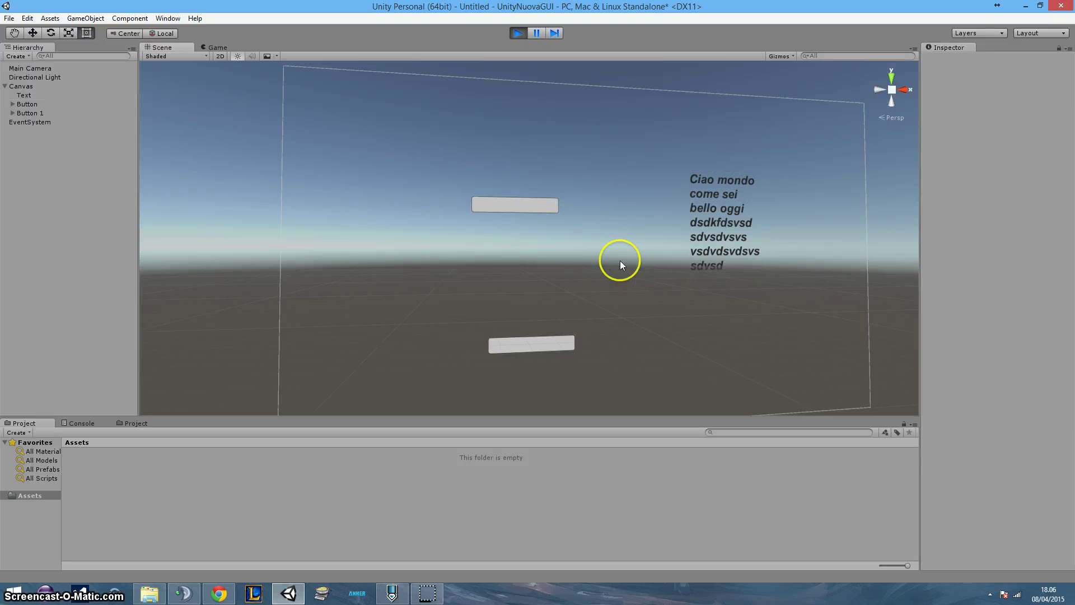
left_click(720, 191)
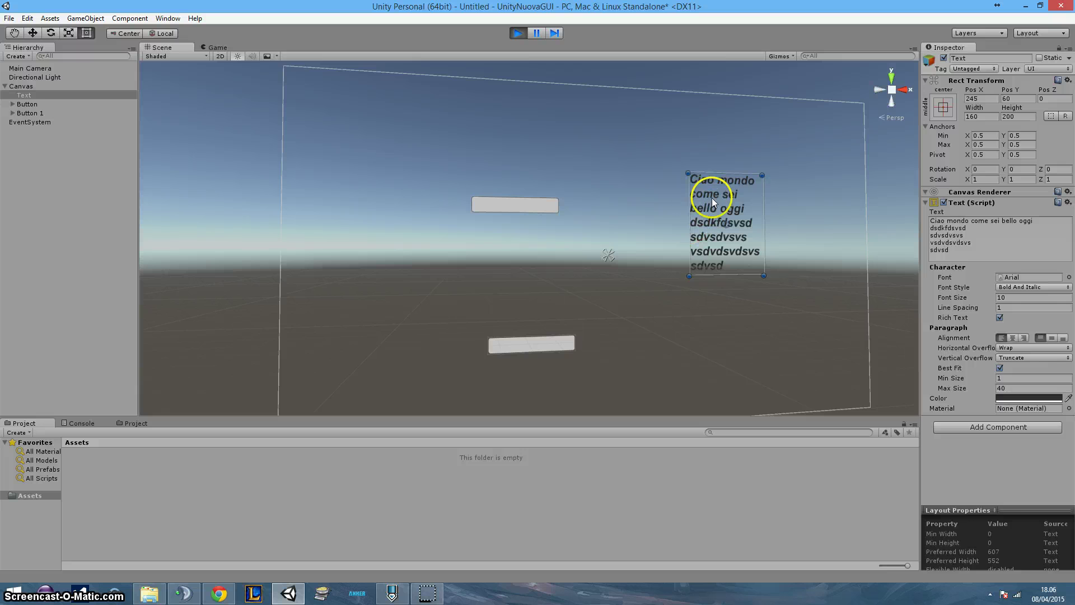
left_click(500, 204)
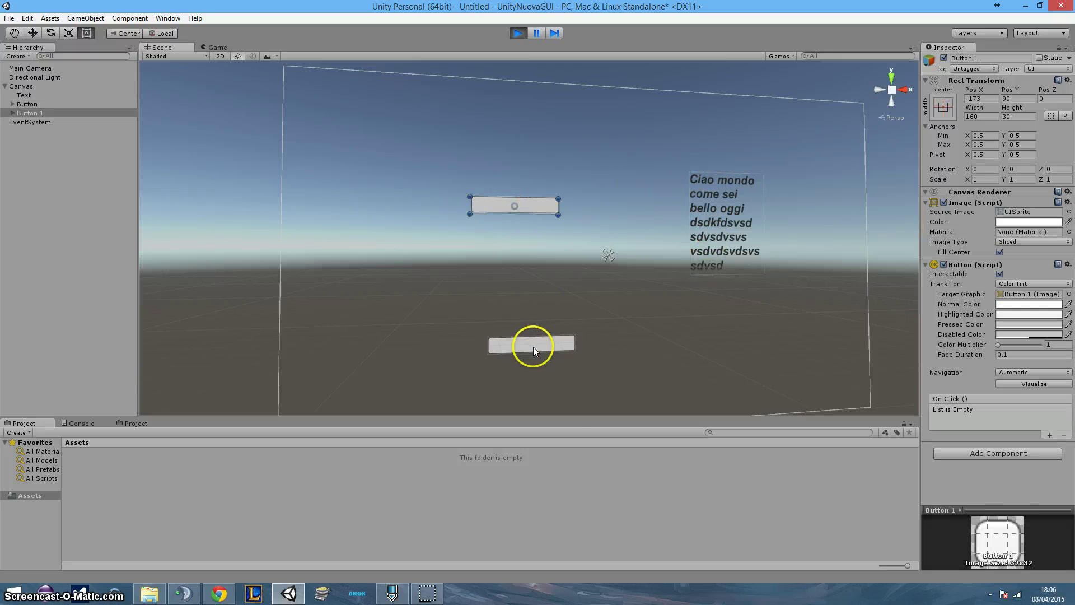
left_click(533, 346)
left_click(734, 218)
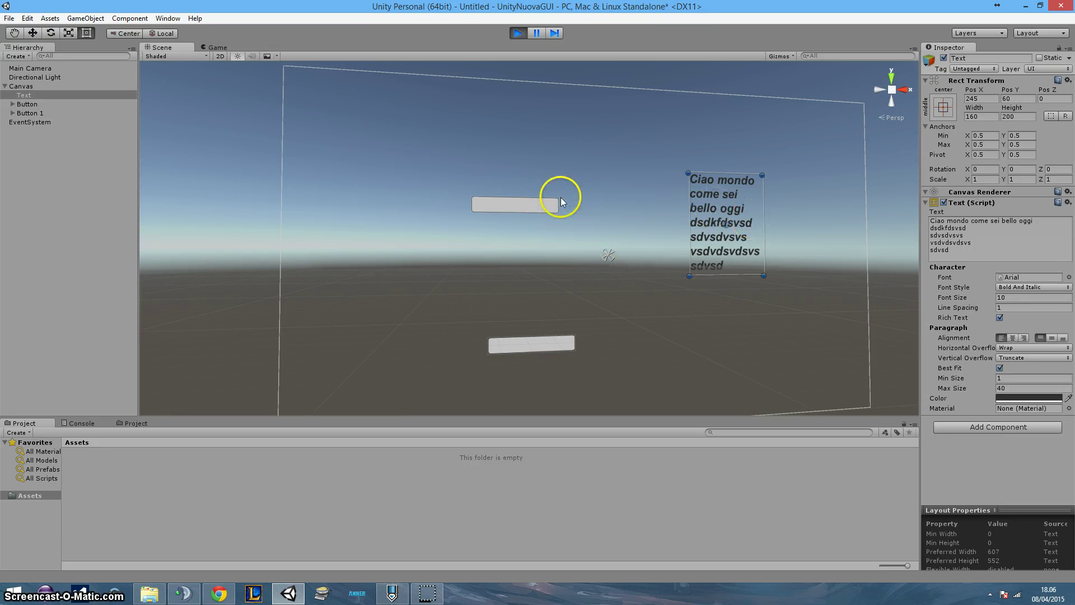
left_click(522, 210)
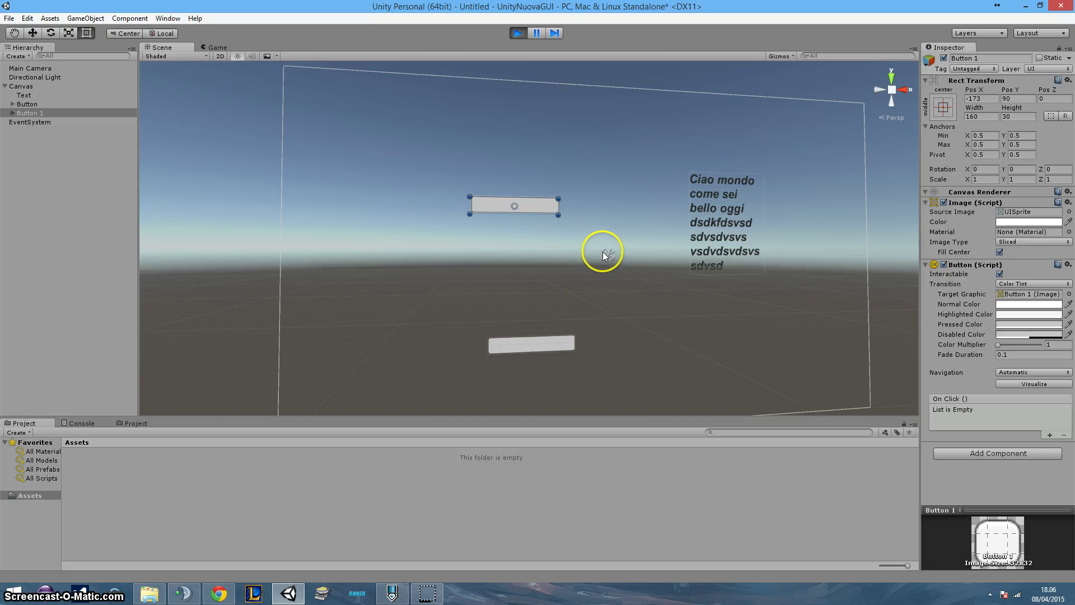
left_click_drag(606, 254, 502, 214)
mouse_move(384, 167)
left_mouse_down()
mouse_move(276, 120)
mouse_move(281, 180)
left_mouse_up()
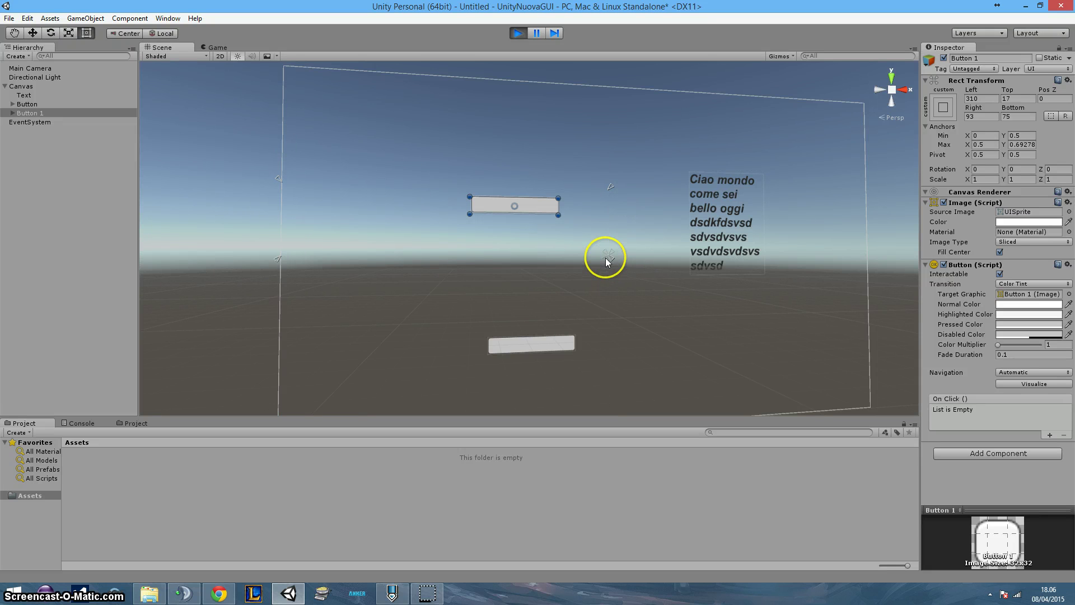
left_click_drag(616, 258, 872, 259)
Preview the stretched button, then select the Canvas and try dragging its top edge taller
left_click(211, 49)
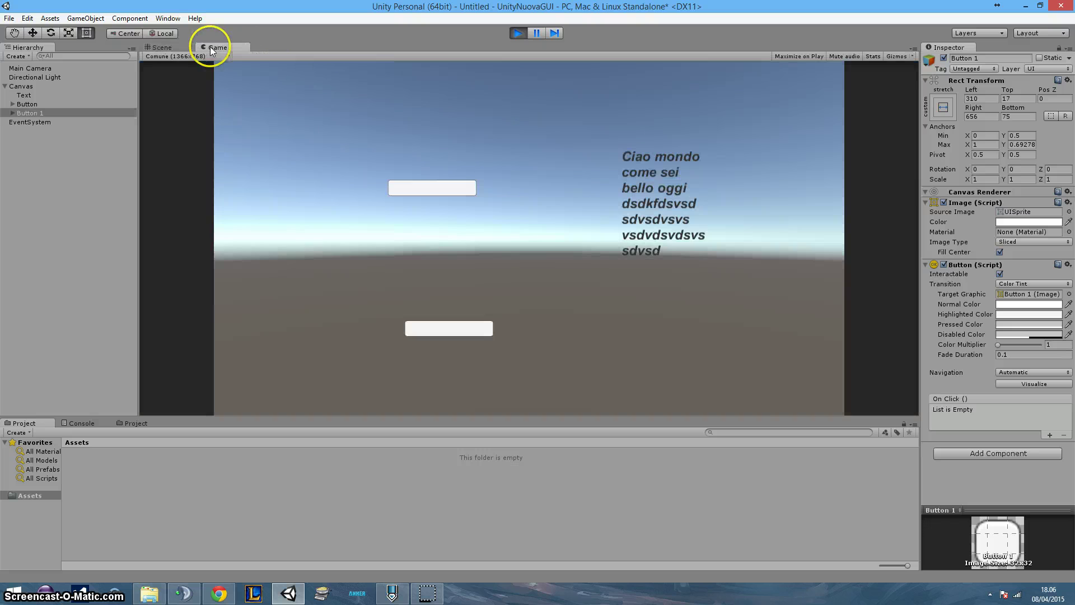
left_click(151, 49)
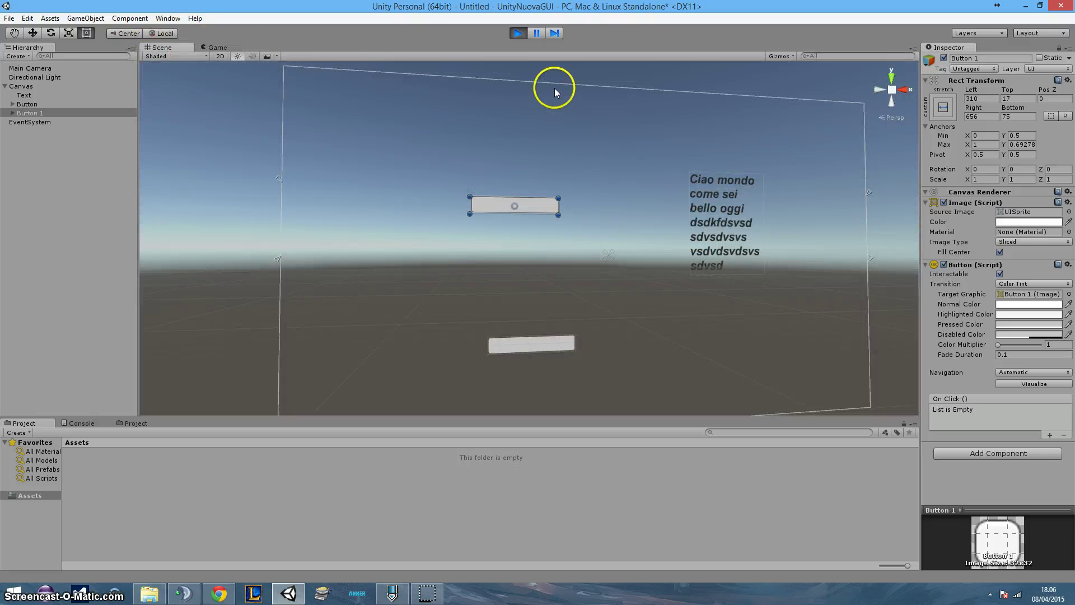
left_click(555, 87)
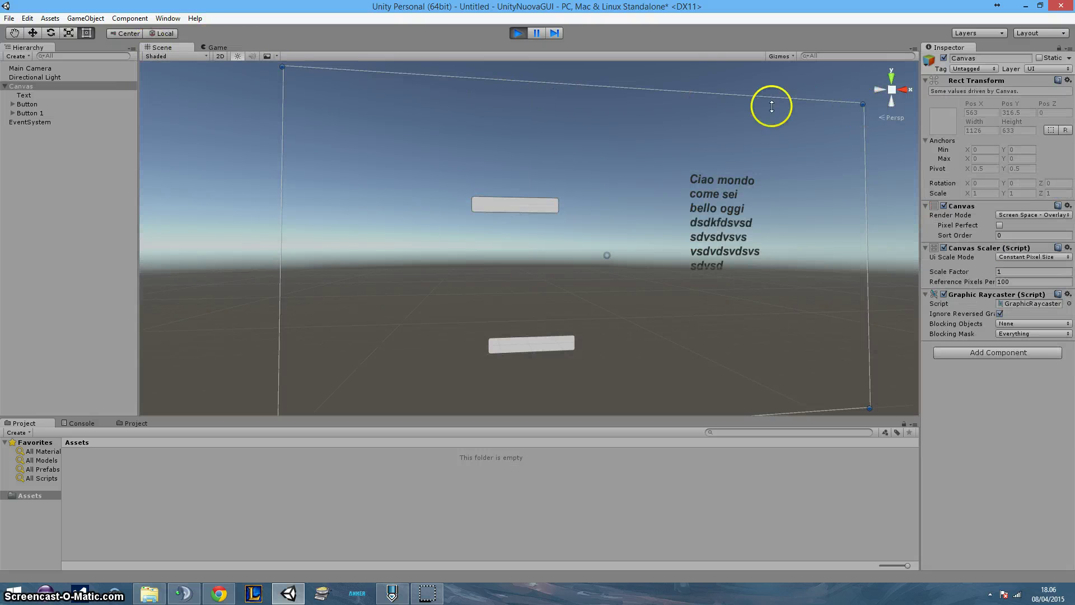
left_click_drag(518, 83, 530, 256)
left_click(217, 49)
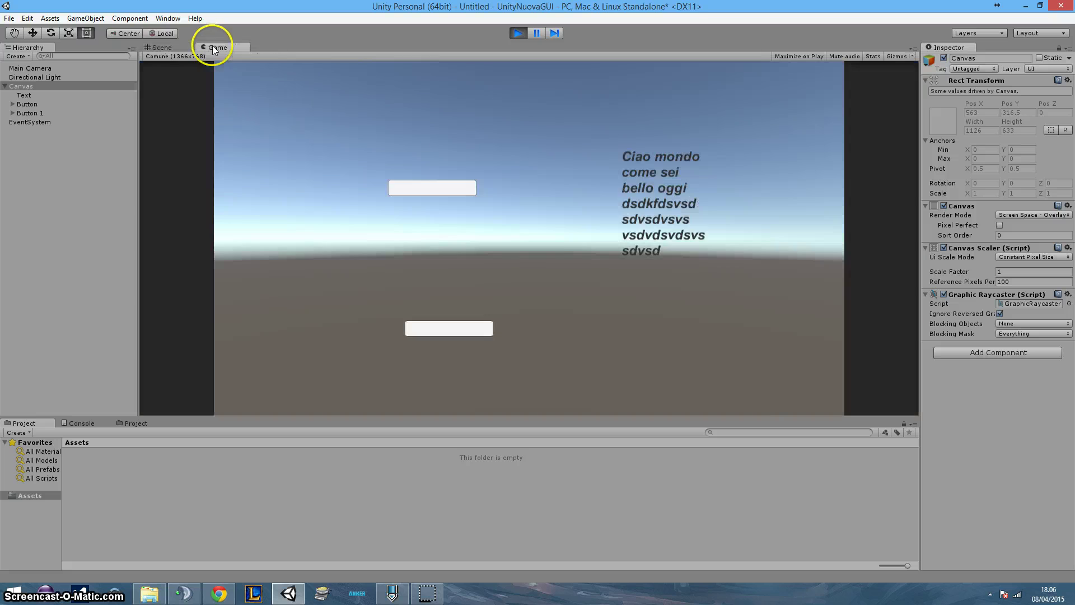
left_click(157, 48)
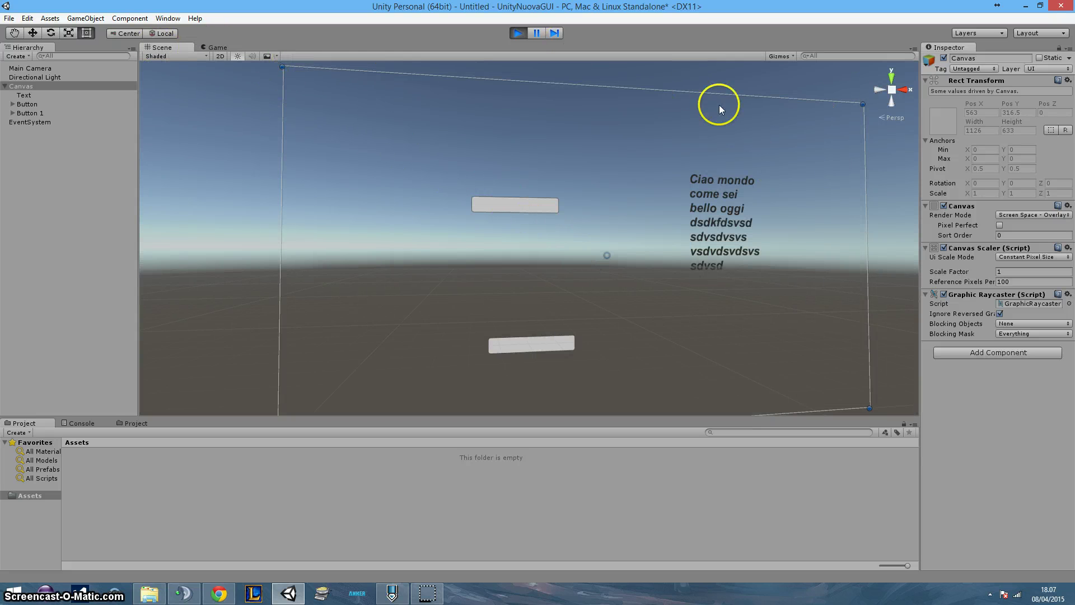
Add a UI Panel as a child of the Canvas
right_click(46, 86)
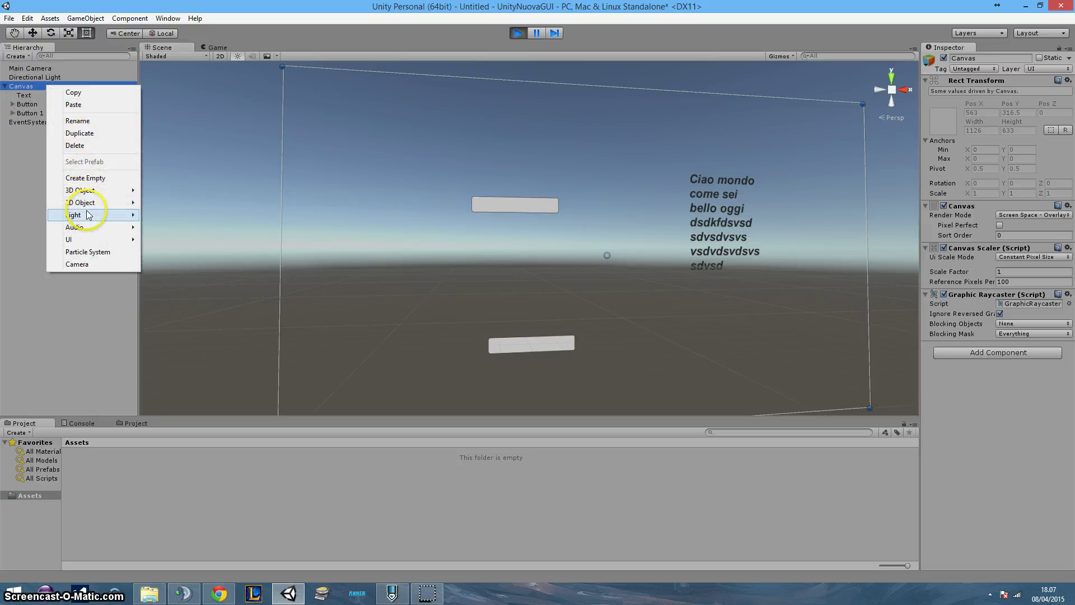
mouse_move(89, 198)
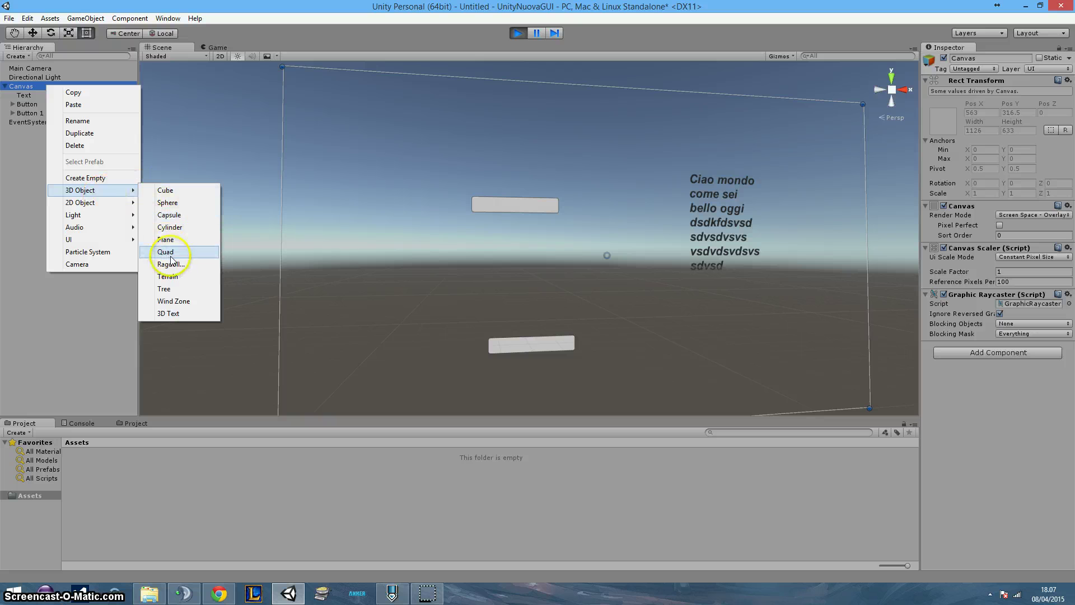
mouse_move(78, 239)
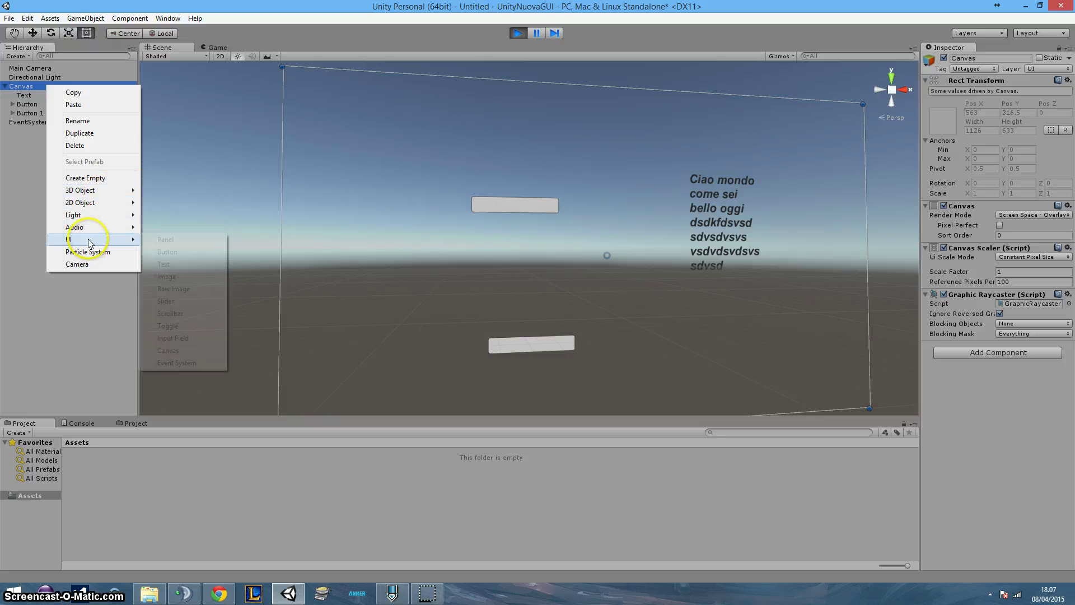
left_click(179, 240)
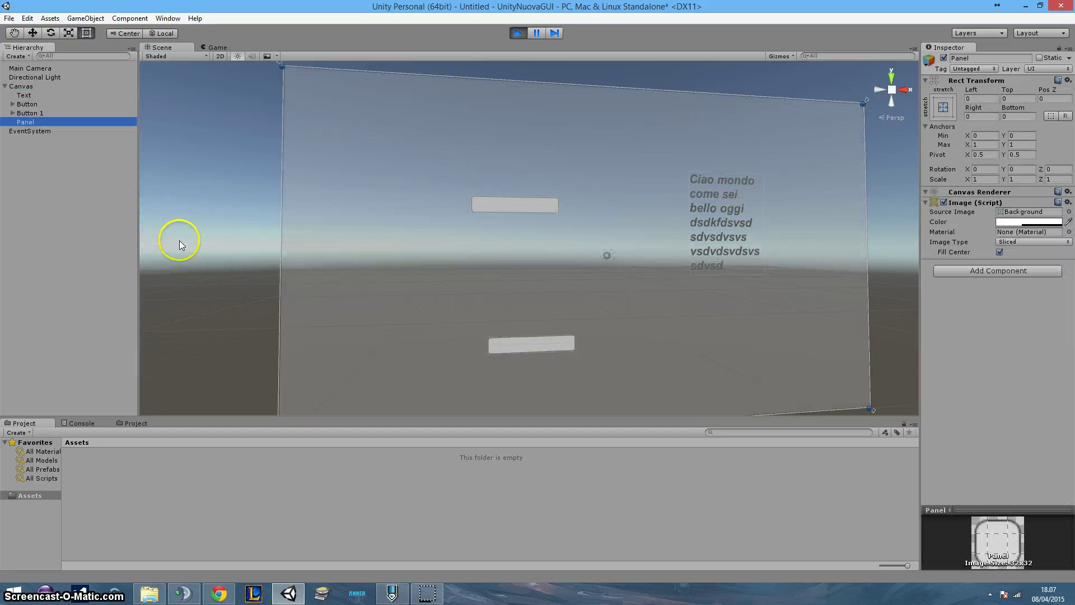
left_click(39, 104)
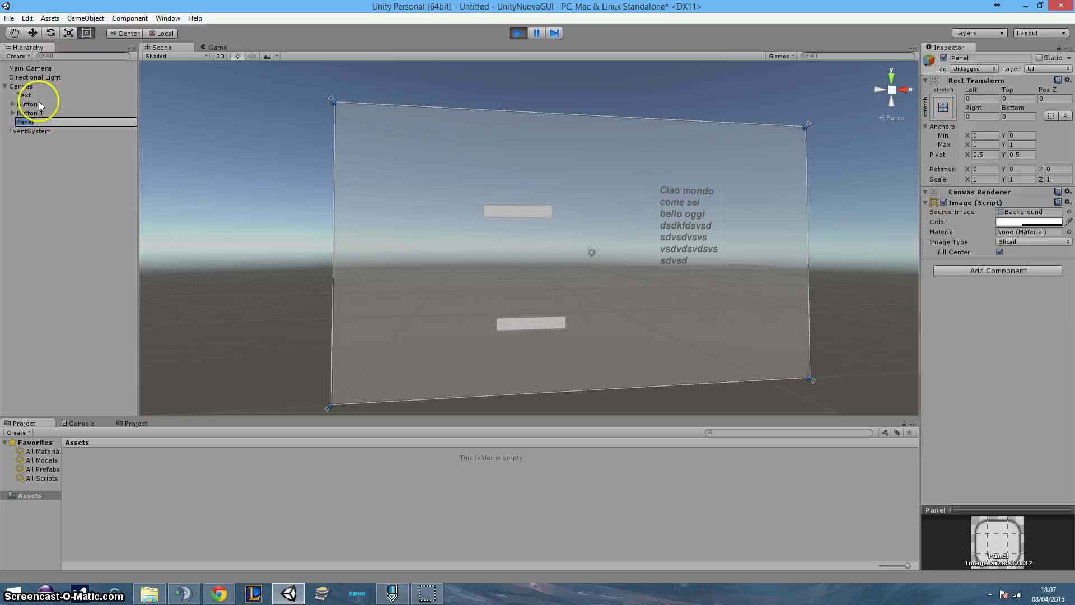
left_click(40, 123)
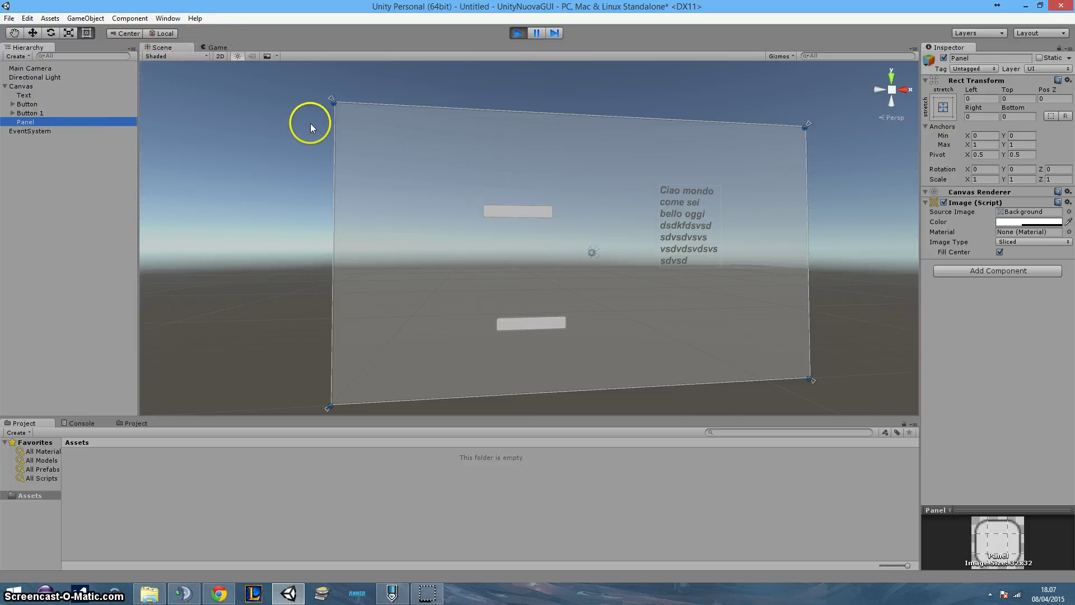
Move the Panel to the top of the Canvas's children and check it in the Game view
left_click(220, 46)
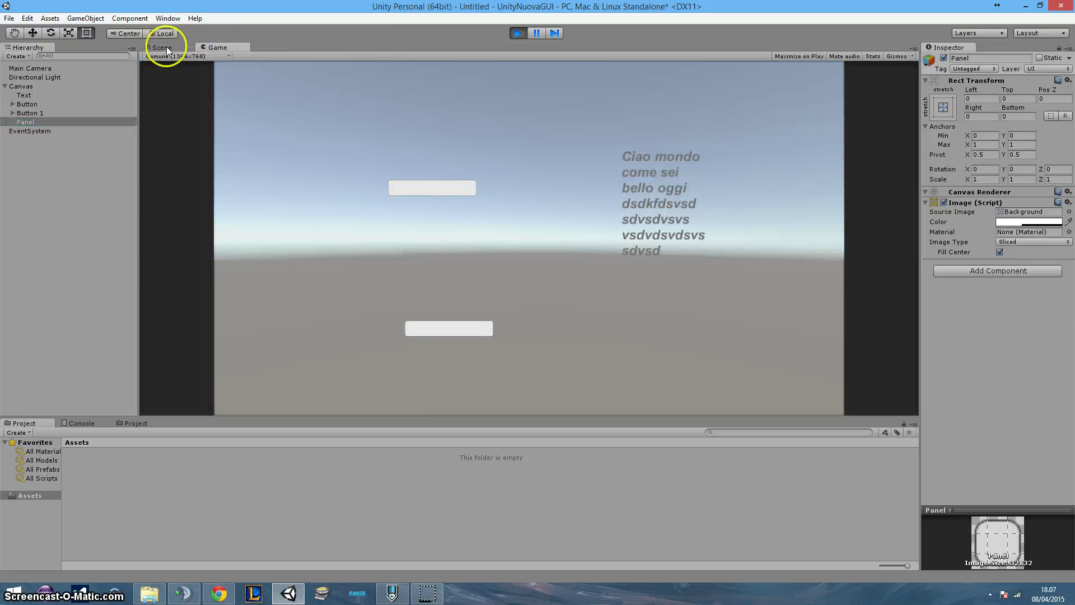
left_click(157, 48)
left_click_drag(29, 124, 24, 94)
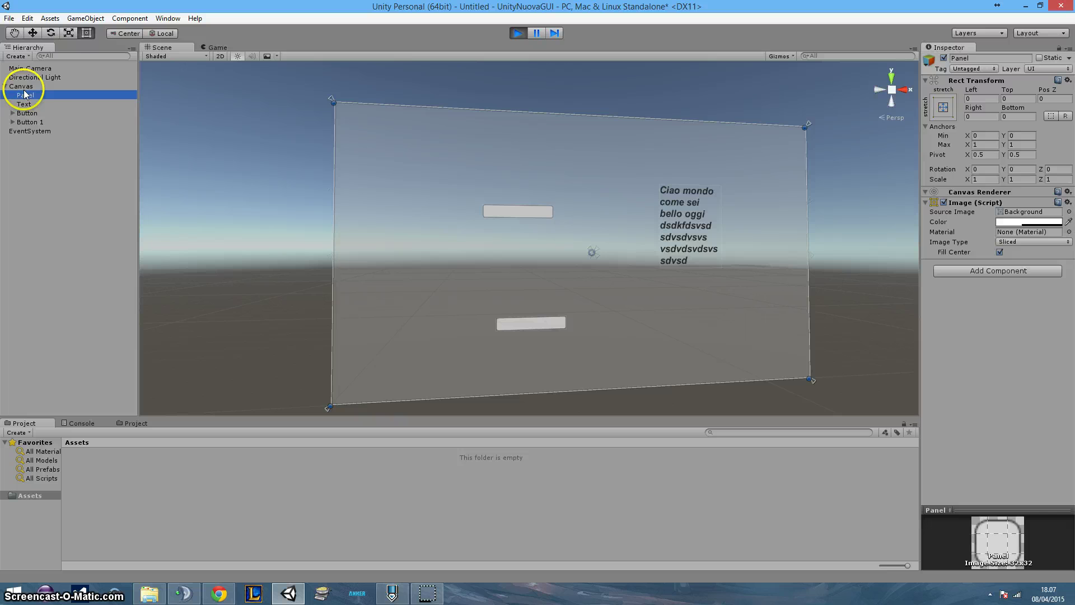
left_click(217, 48)
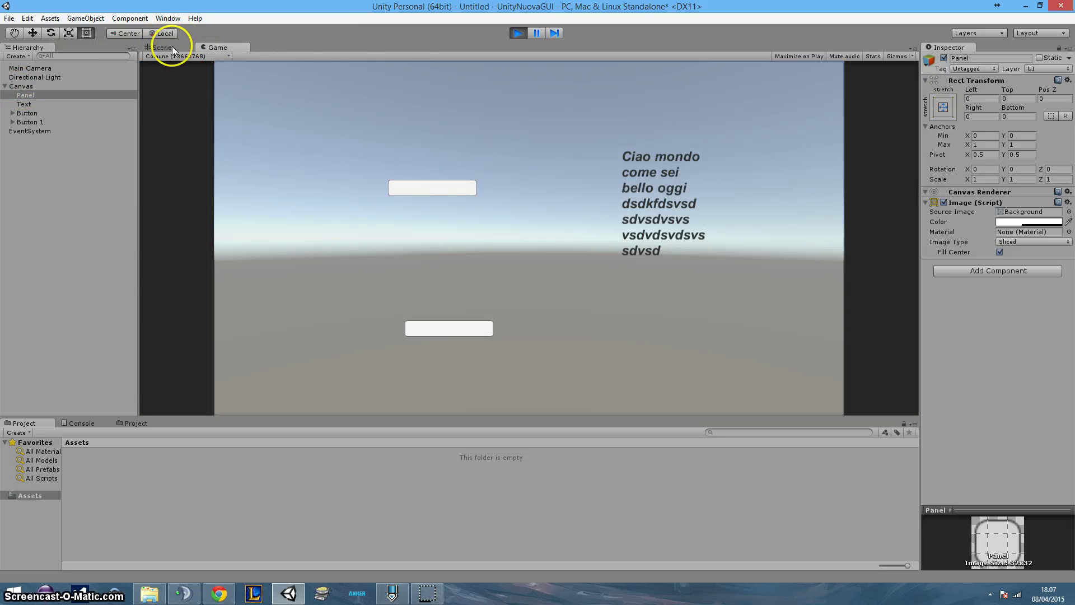
Dock the Game view to the right of the Scene view and widen it
left_click(172, 48)
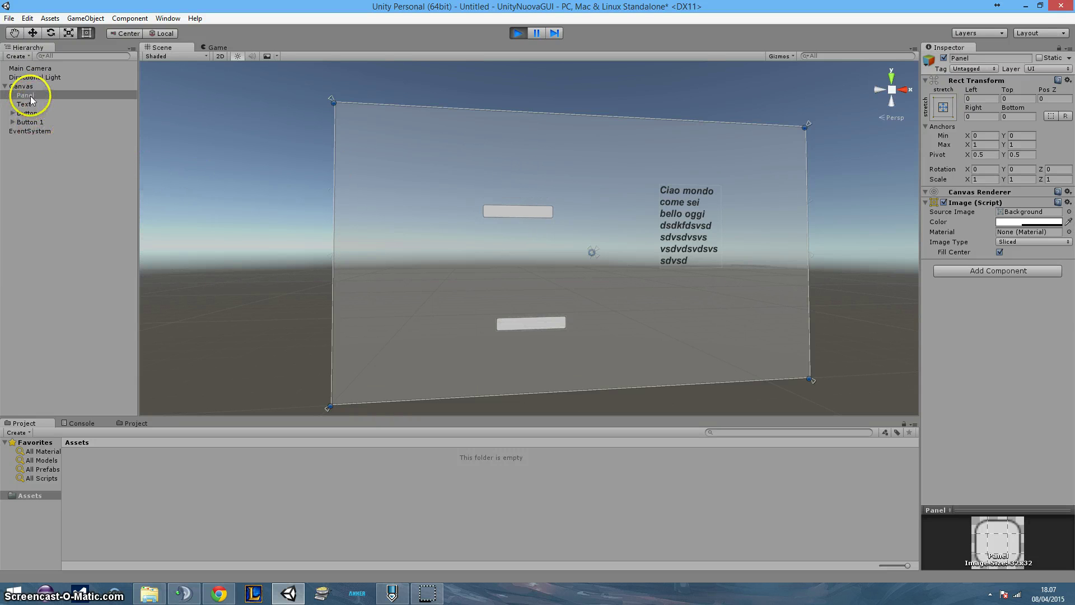
left_click(35, 123)
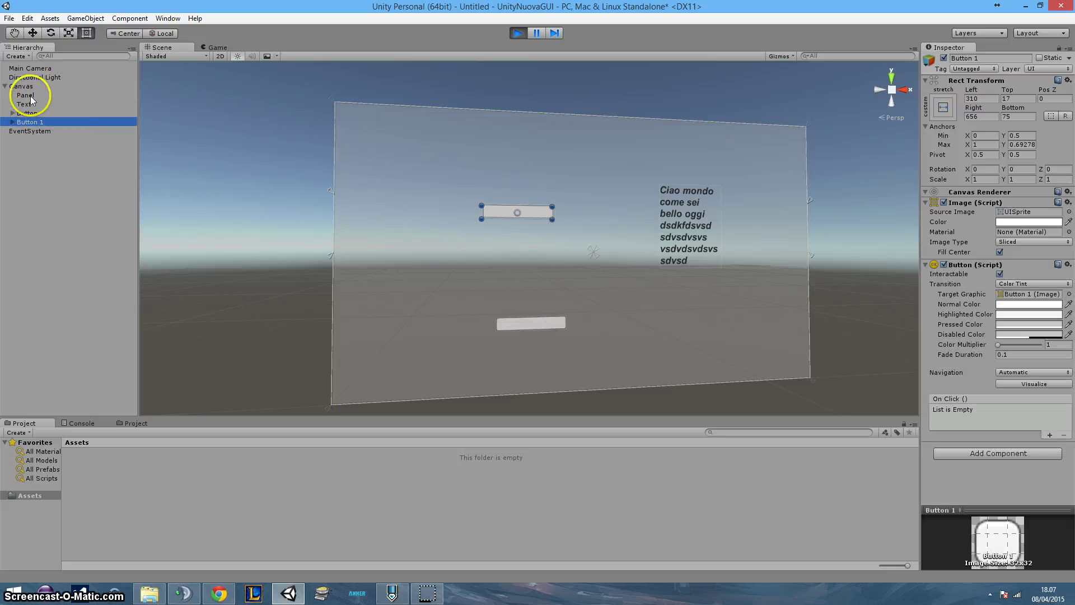
left_click_drag(217, 47, 821, 220)
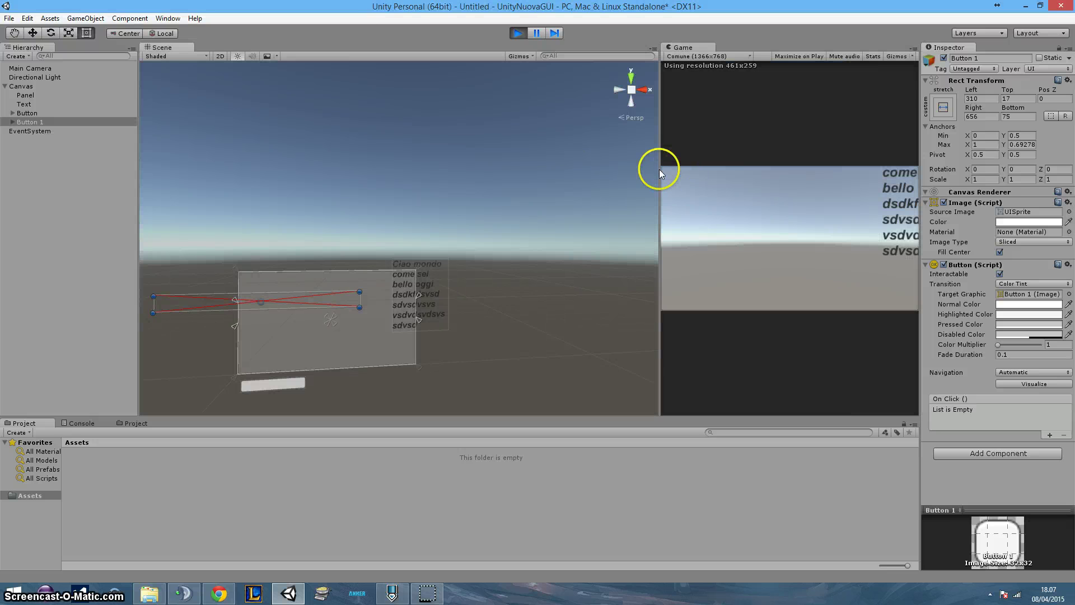
left_click_drag(660, 169, 451, 163)
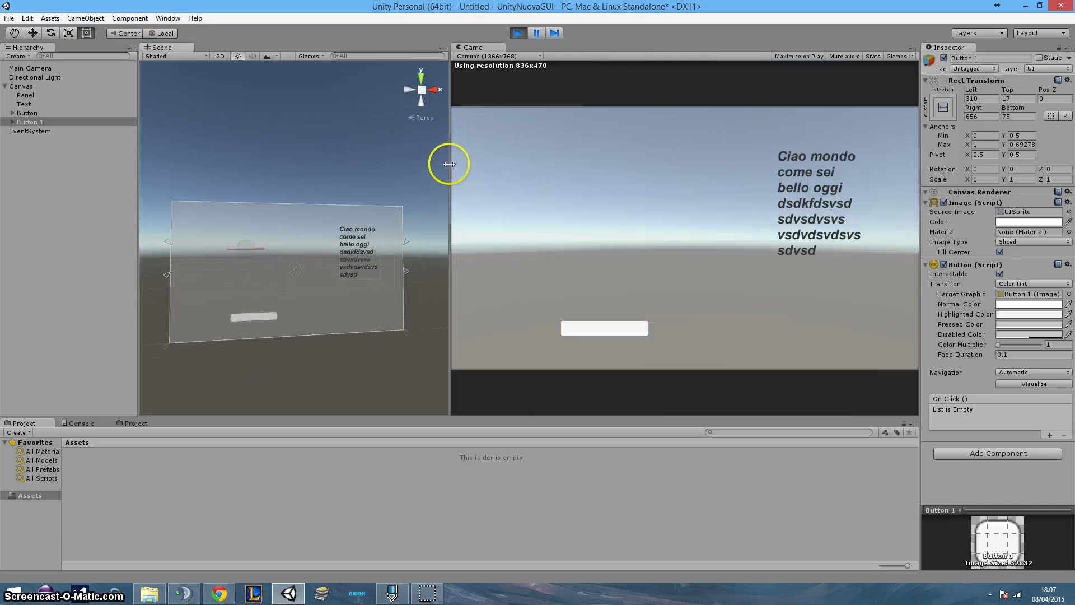
left_click(25, 95)
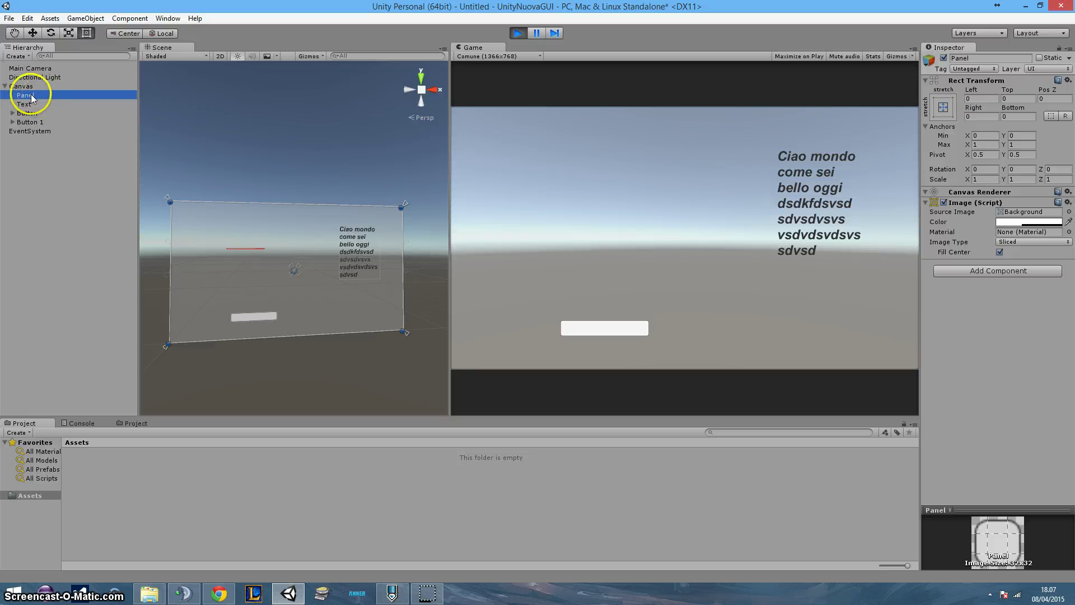
Make the Panel the Canvas's first child, then select Button 1
left_click_drag(43, 126, 45, 130)
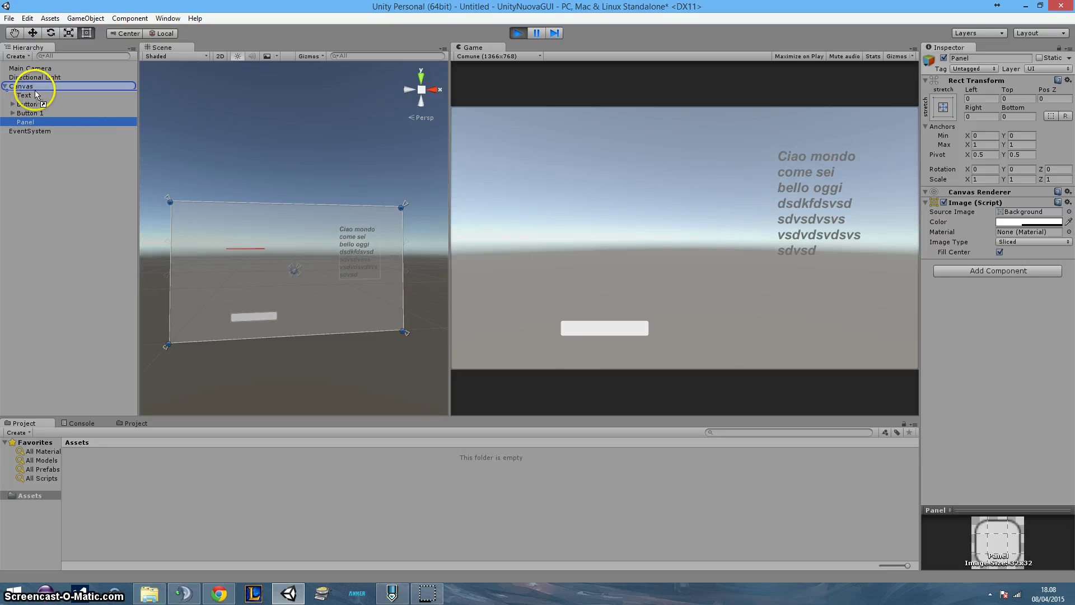
left_click_drag(40, 90, 34, 91)
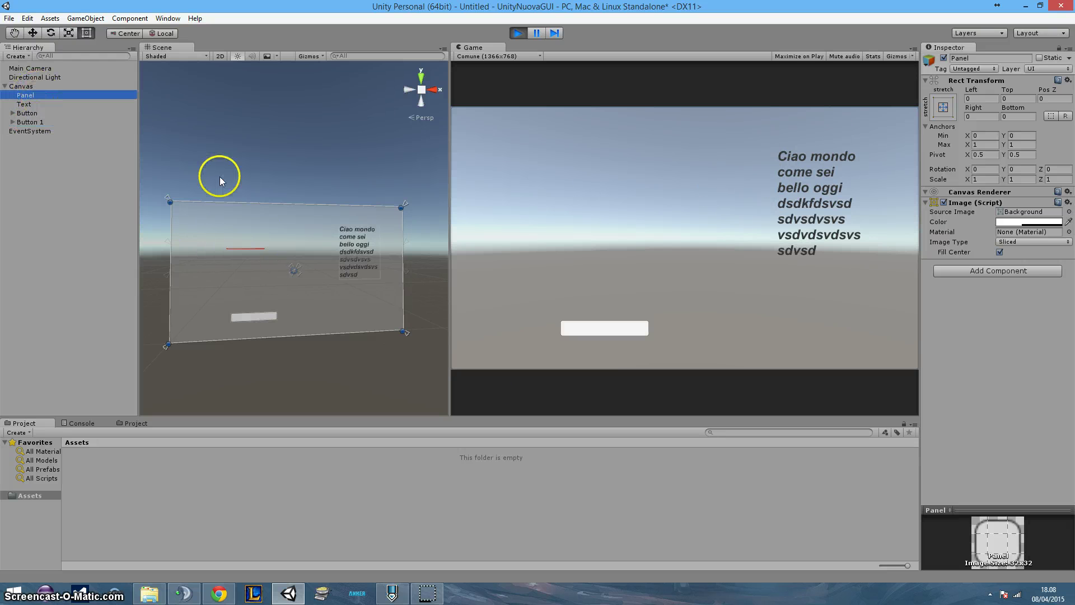
left_click(34, 113)
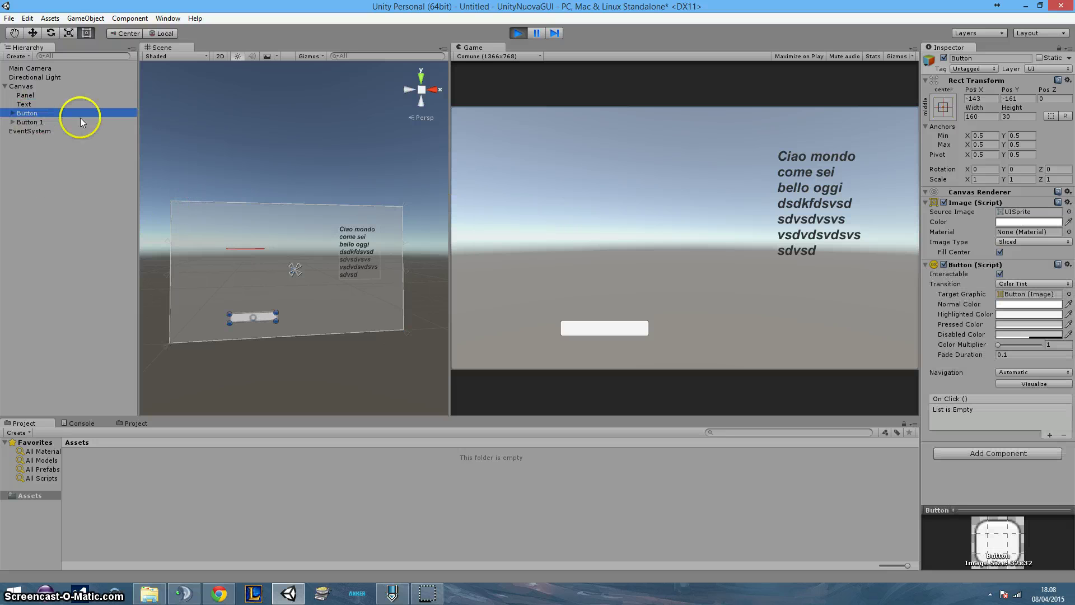
left_click(31, 121)
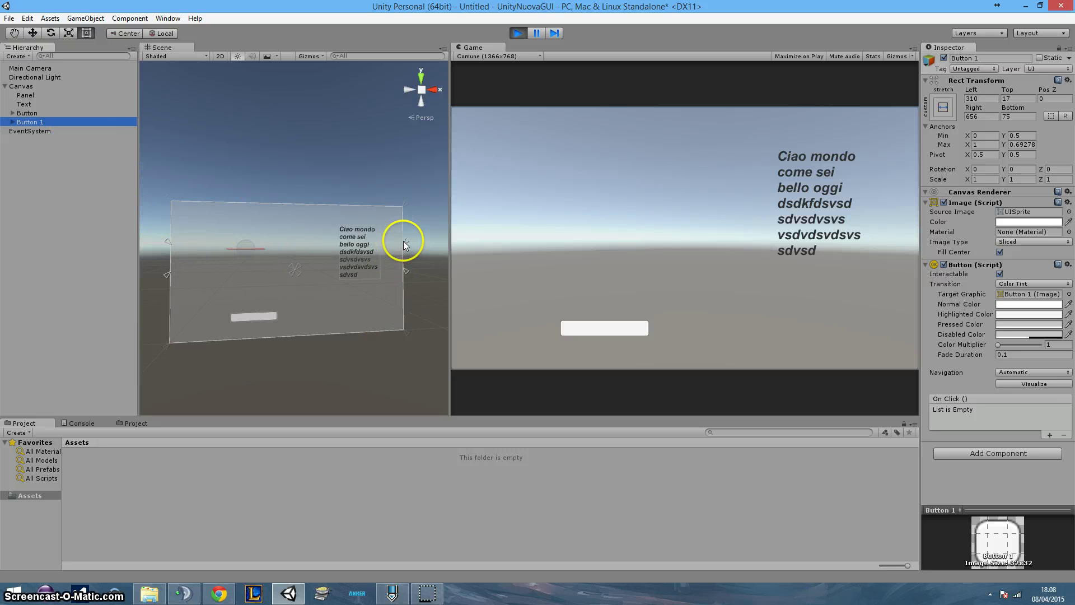
Anchor Button 1 to the panel's right edge and shrink the Panel to a right inset of 656
left_click_drag(404, 240, 151, 235)
left_click(196, 237)
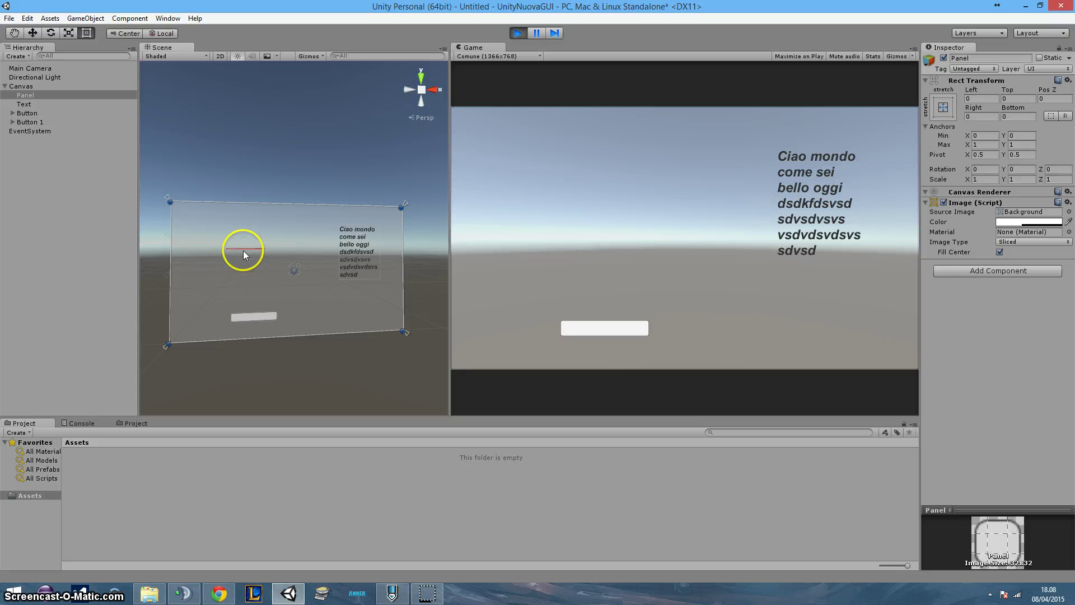
left_click(48, 121)
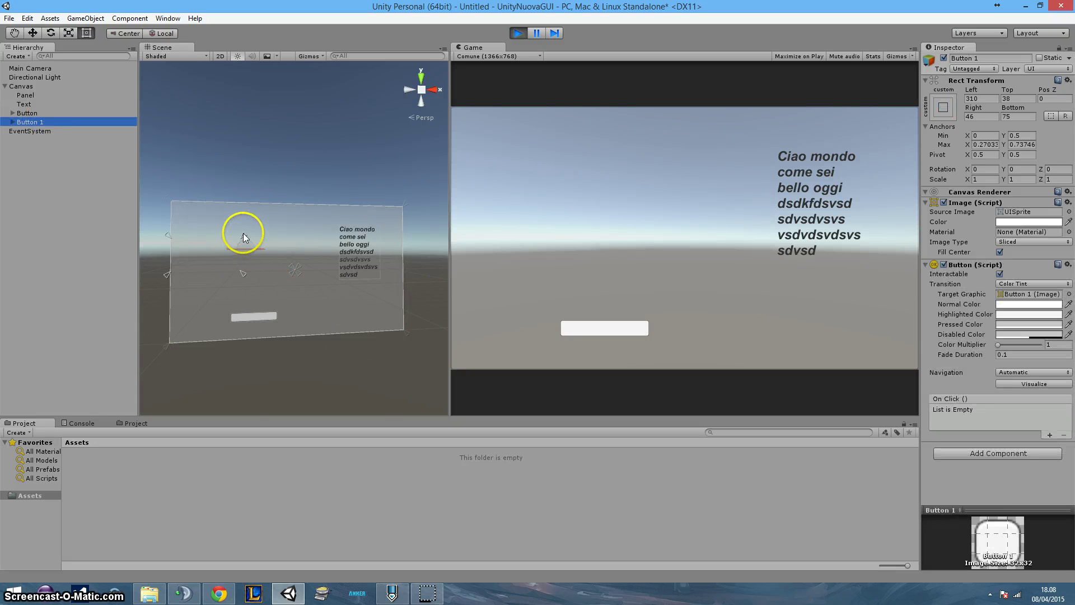
left_click_drag(244, 237, 407, 228)
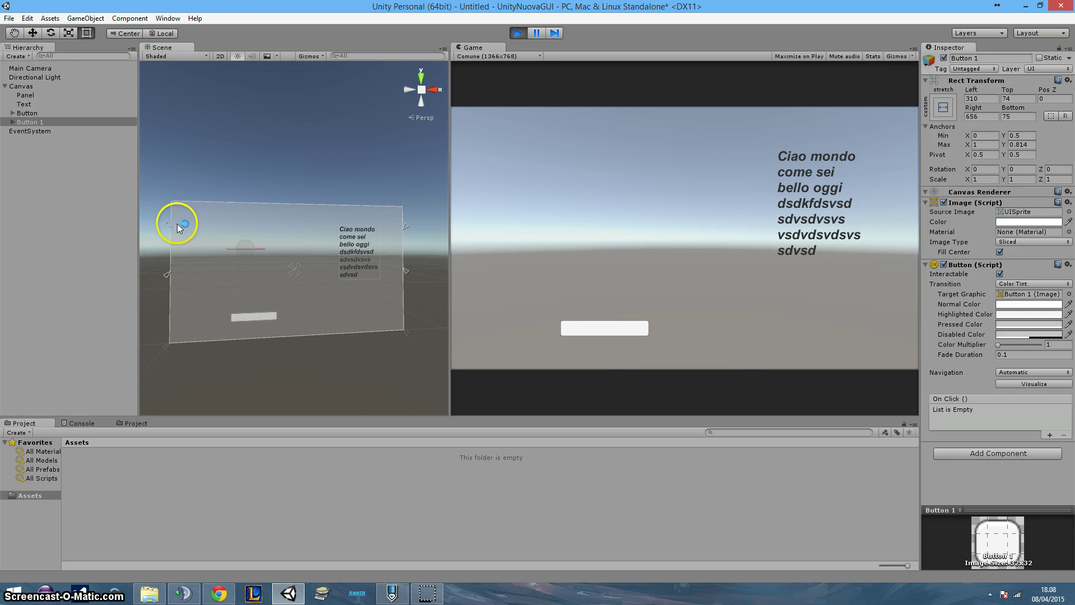
left_click_drag(169, 222, 170, 223)
left_click(26, 95)
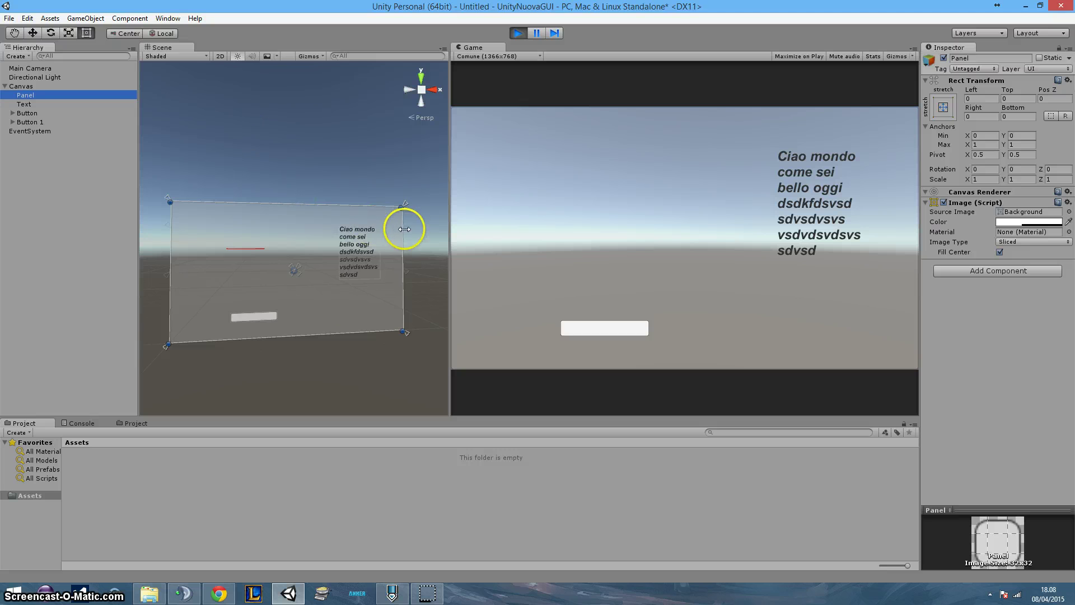
mouse_move(402, 224)
left_mouse_down()
mouse_move(230, 226)
mouse_move(343, 233)
left_mouse_up()
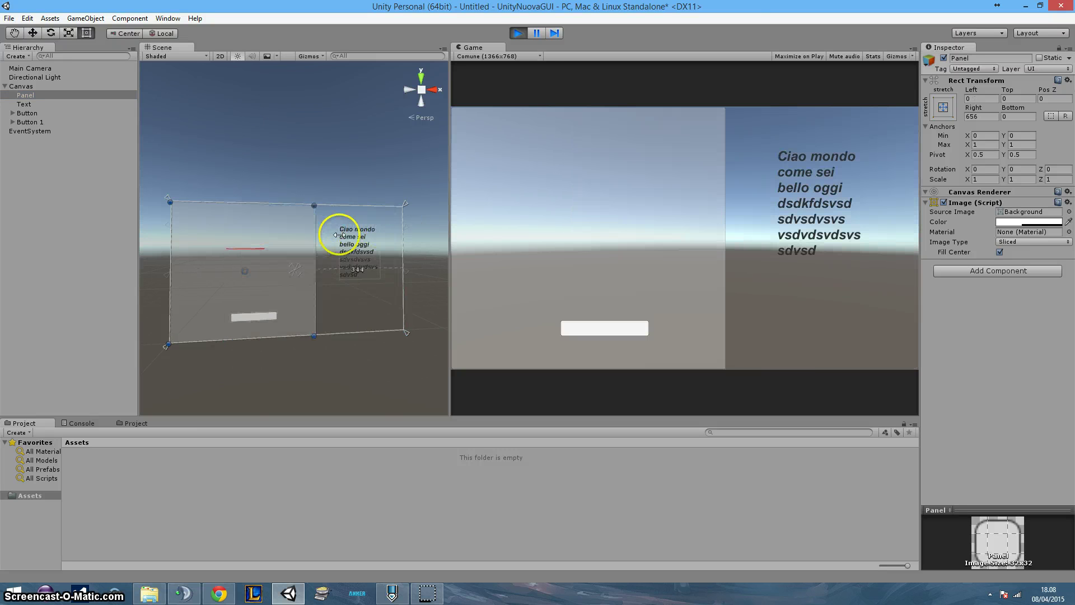
left_click(343, 233)
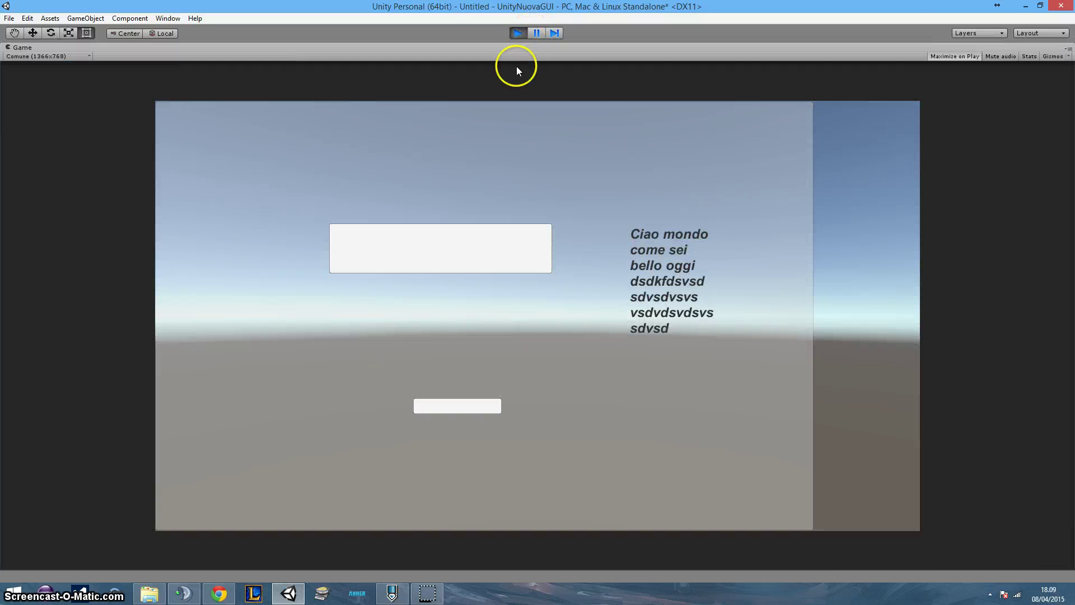
Stop play mode and dock the Game tab beside the Scene tab
left_click(511, 35)
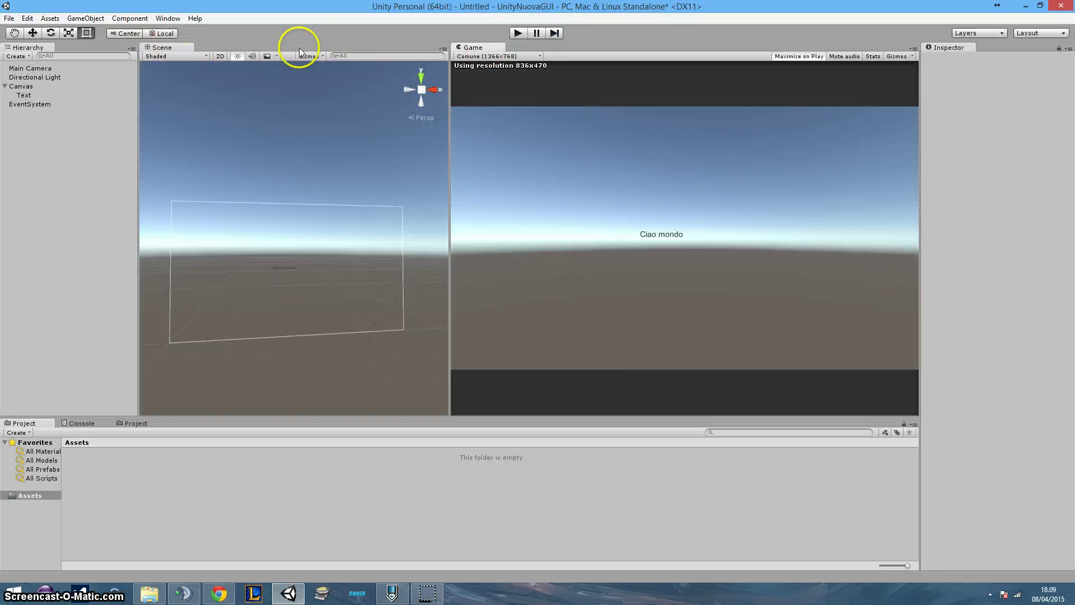
left_click_drag(474, 47, 221, 48)
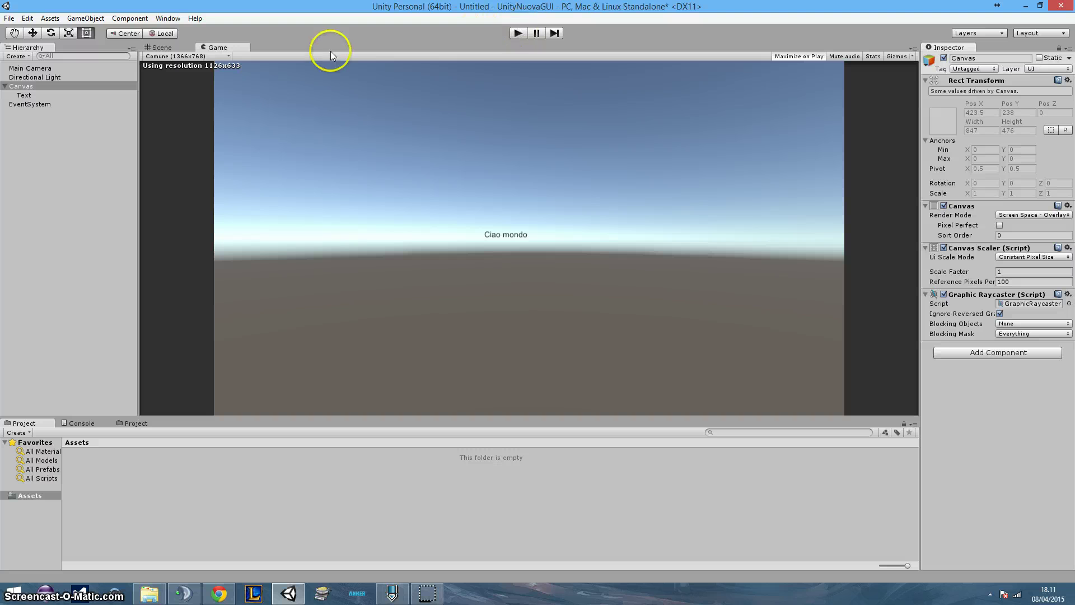
Add a Panel under the Canvas and place it above the Text in the Hierarchy
right_click(28, 88)
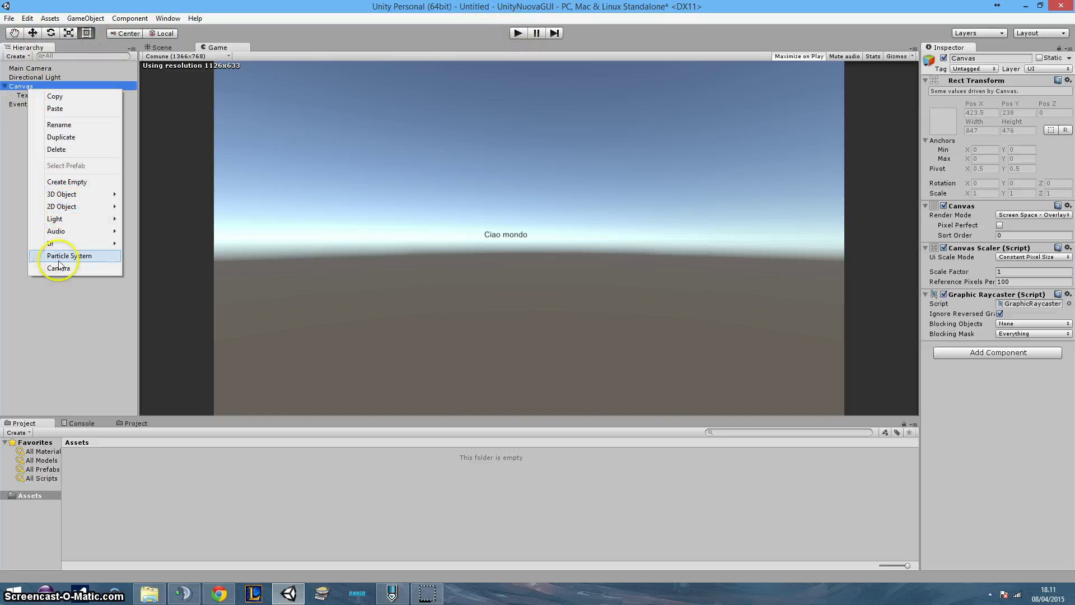
mouse_move(86, 245)
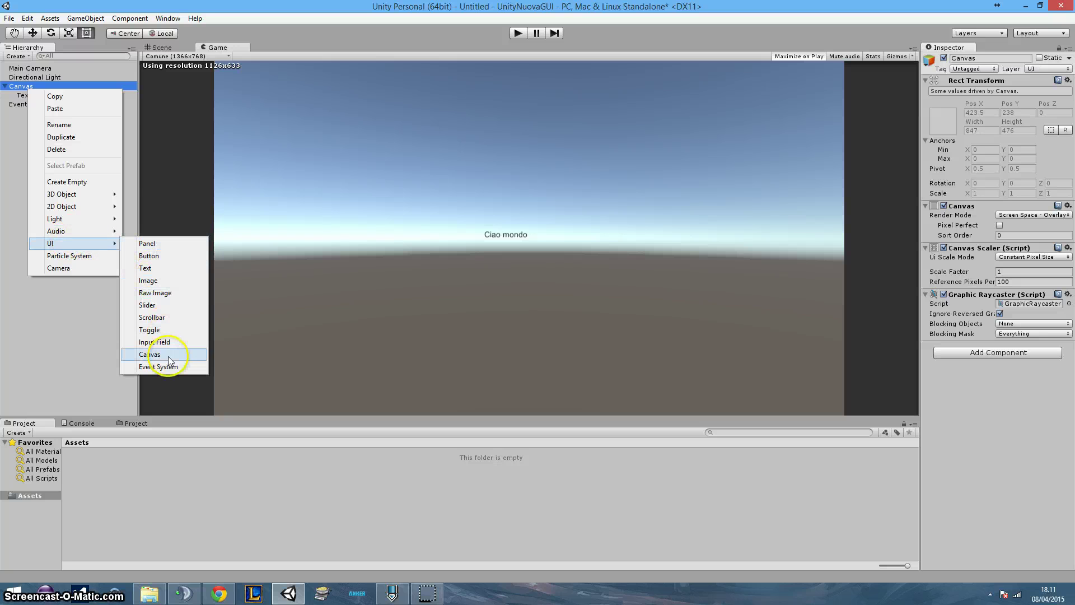
left_click(168, 244)
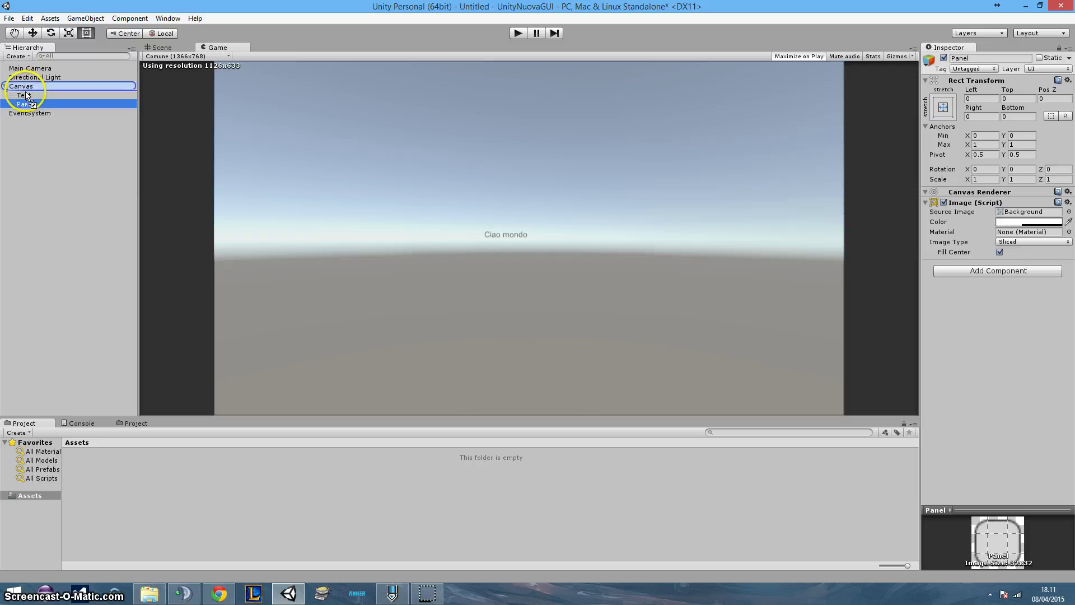
left_click_drag(31, 97, 20, 95)
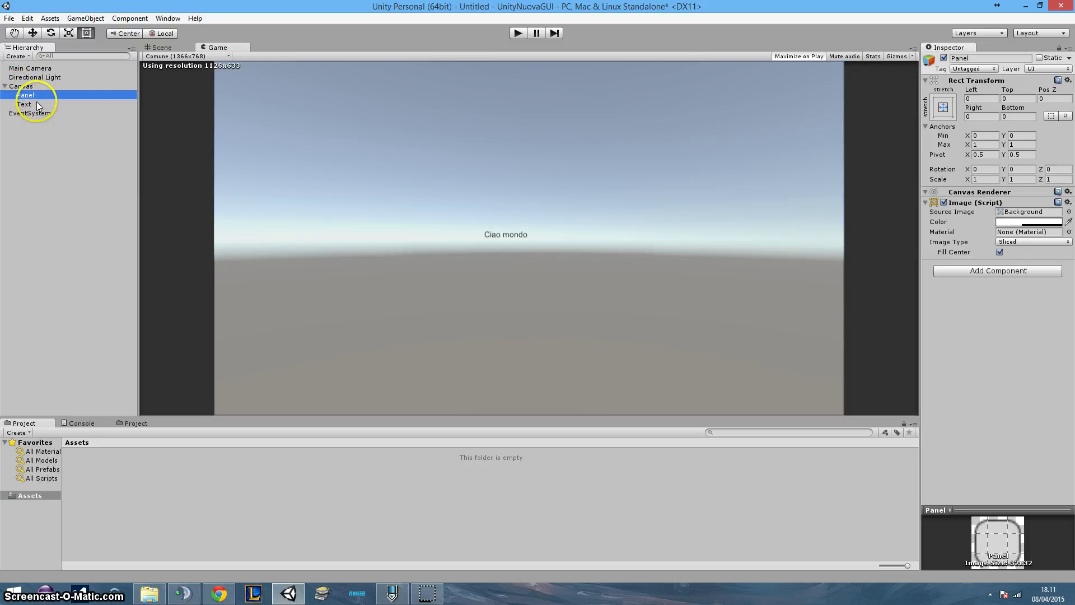
left_click(28, 95)
left_click(25, 86)
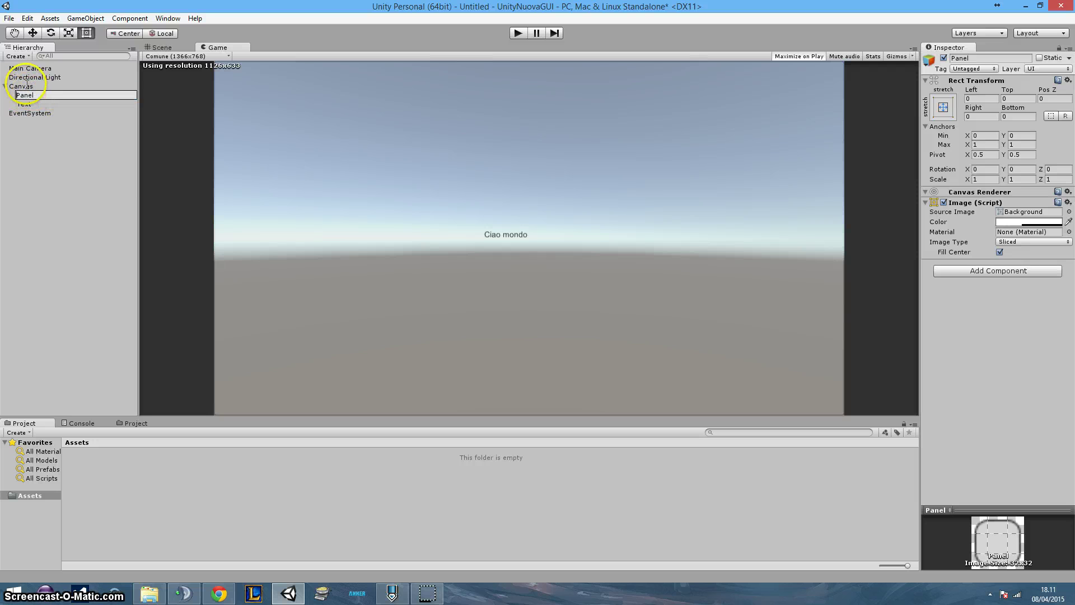
Add a new UI Button to the Canvas
right_click(27, 86)
mouse_move(76, 240)
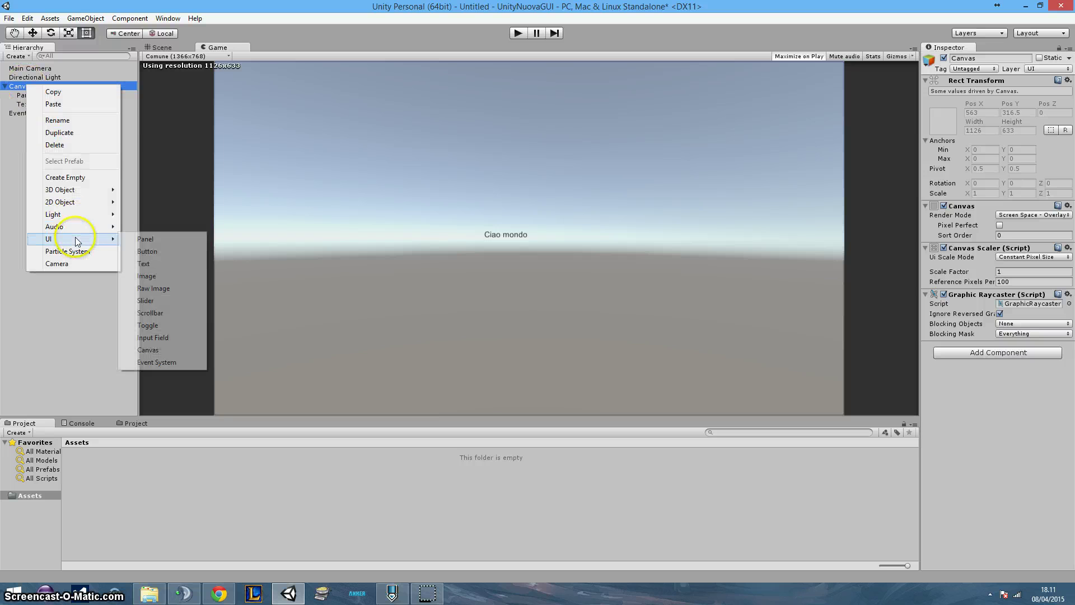
left_click(168, 252)
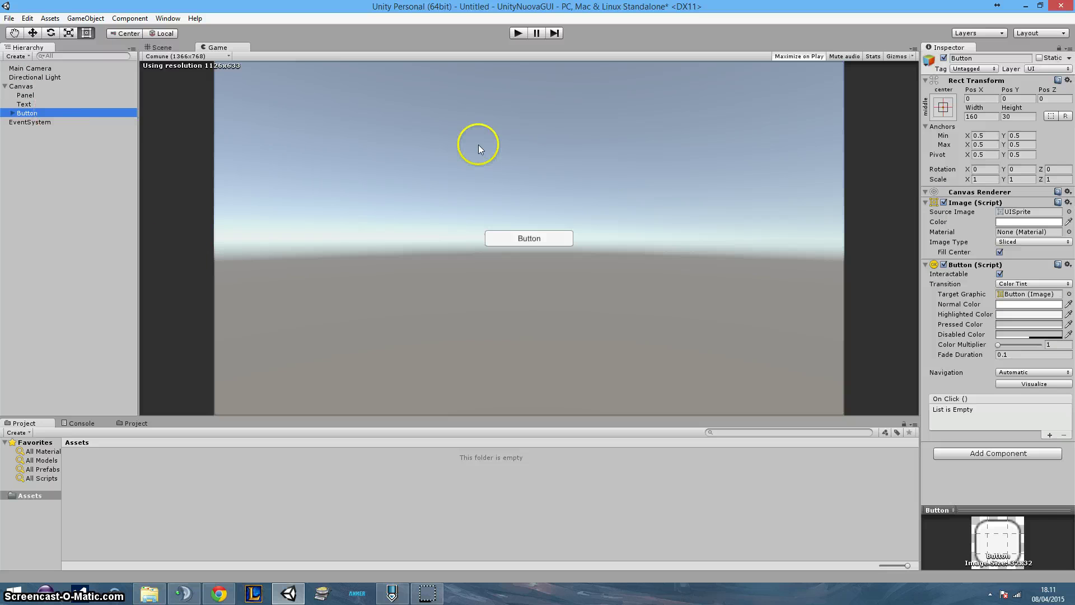
Drag the Button's anchors out to the canvas's left and right edges
left_click(25, 95)
left_click(33, 114)
left_click(160, 47)
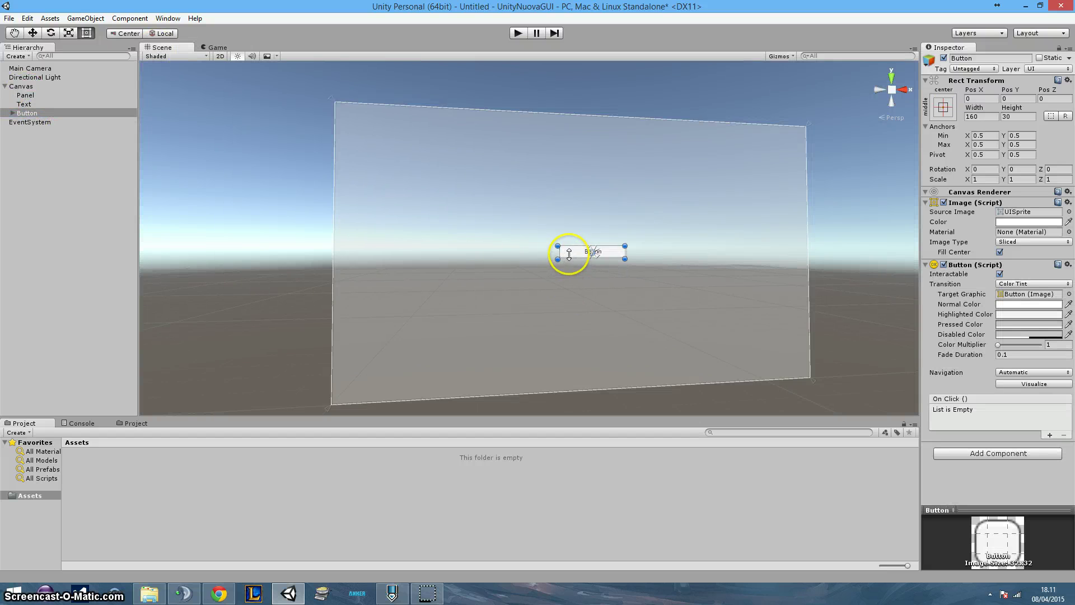
left_click_drag(589, 247, 330, 237)
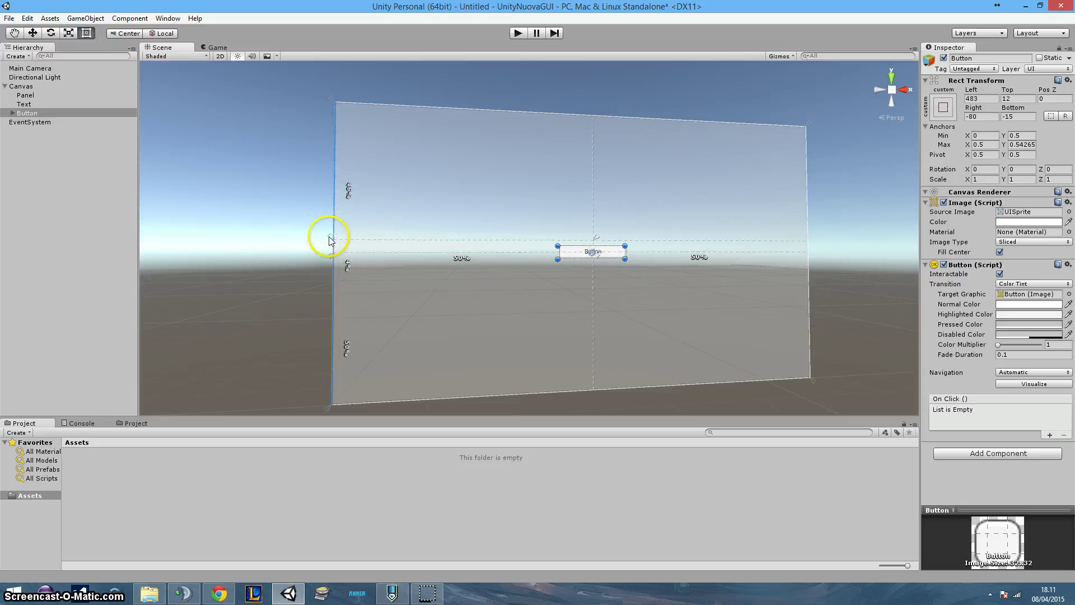
left_click_drag(596, 240, 813, 248)
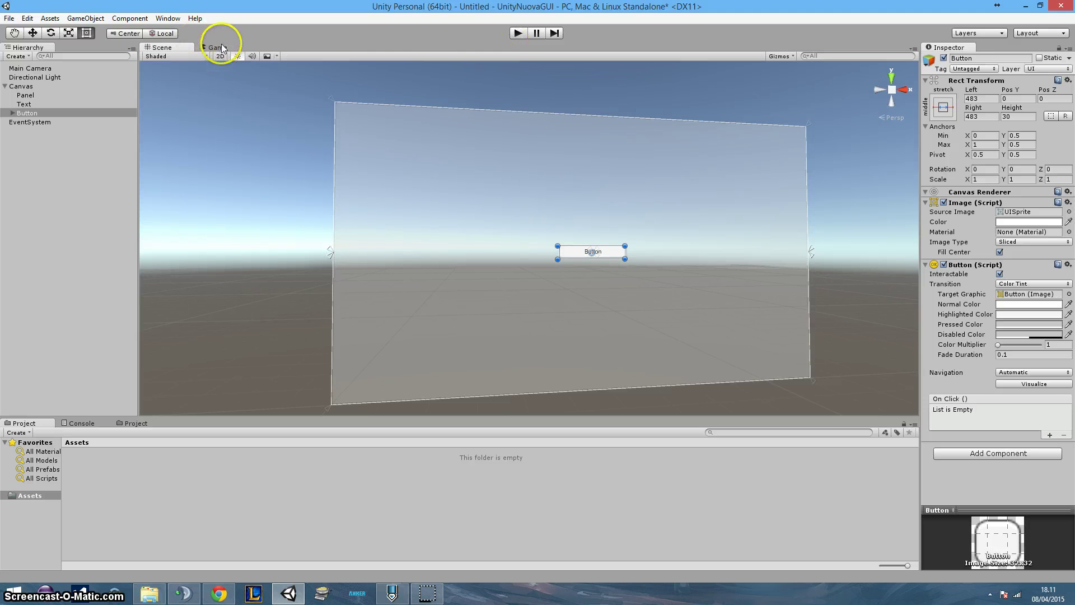
Dock the Game view as its own pane beside the Scene view and resize both
left_click_drag(217, 47, 779, 206)
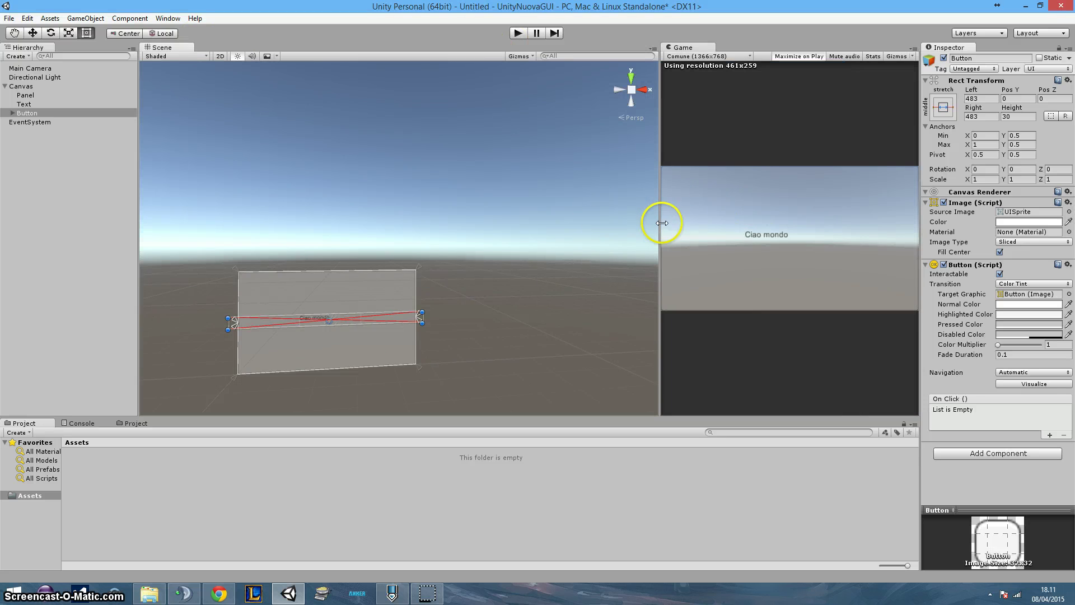
left_click_drag(662, 223, 281, 230)
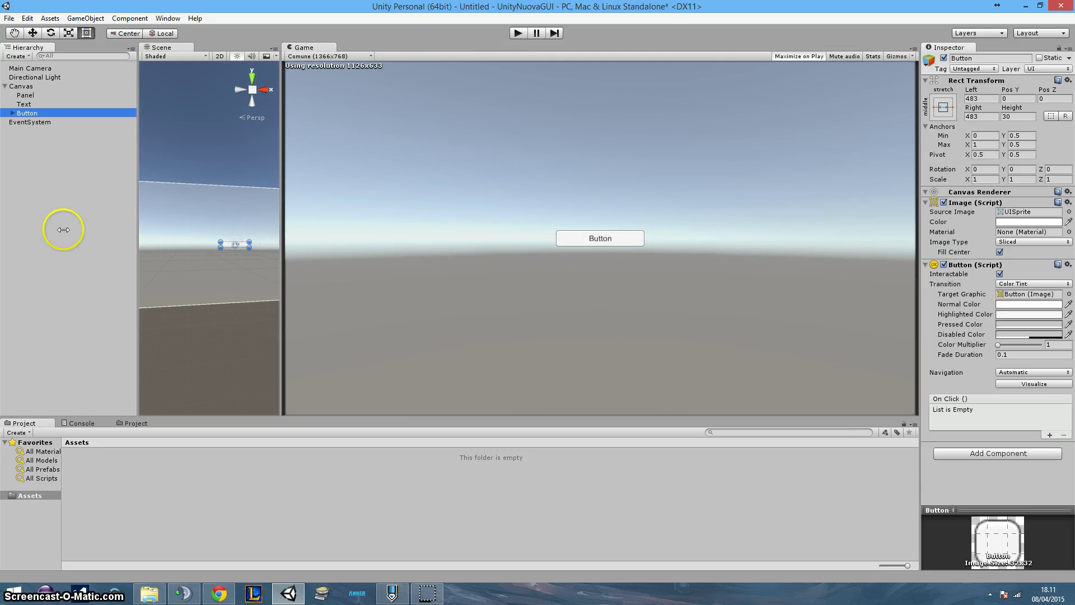
left_click_drag(136, 232, 109, 227)
scroll(194, 313, "down", 3)
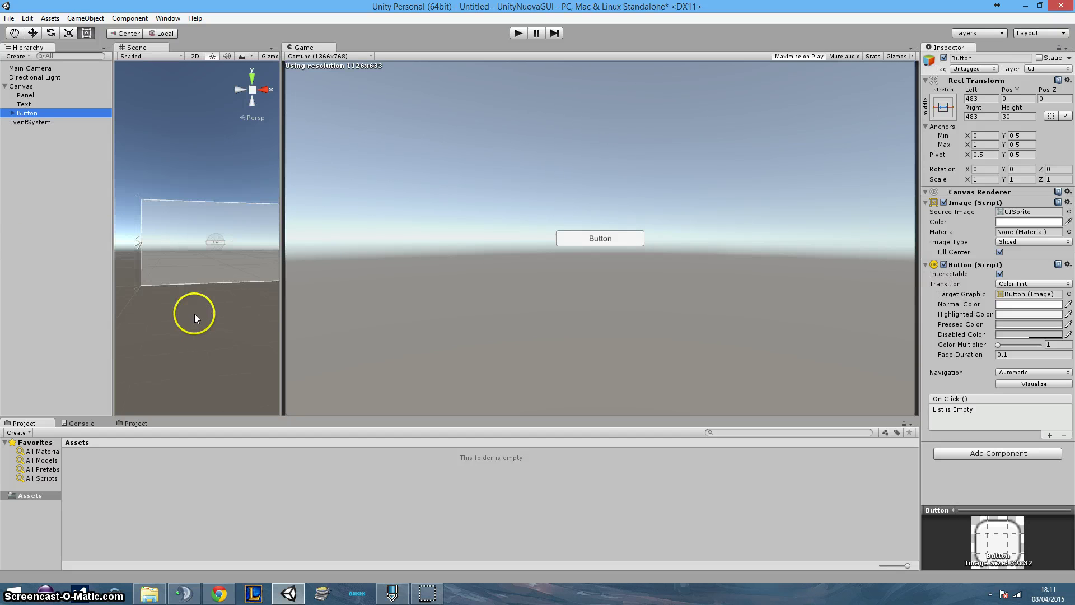
scroll(251, 240, "up", 1)
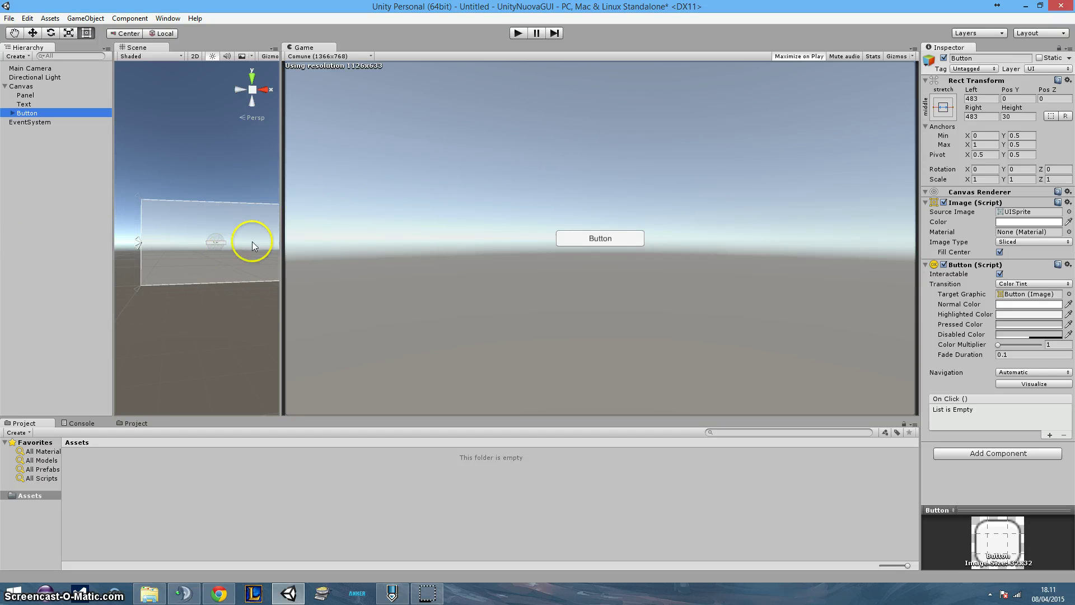
Turn off Maximize on Play and run the scene in the normal layout
left_click(517, 33)
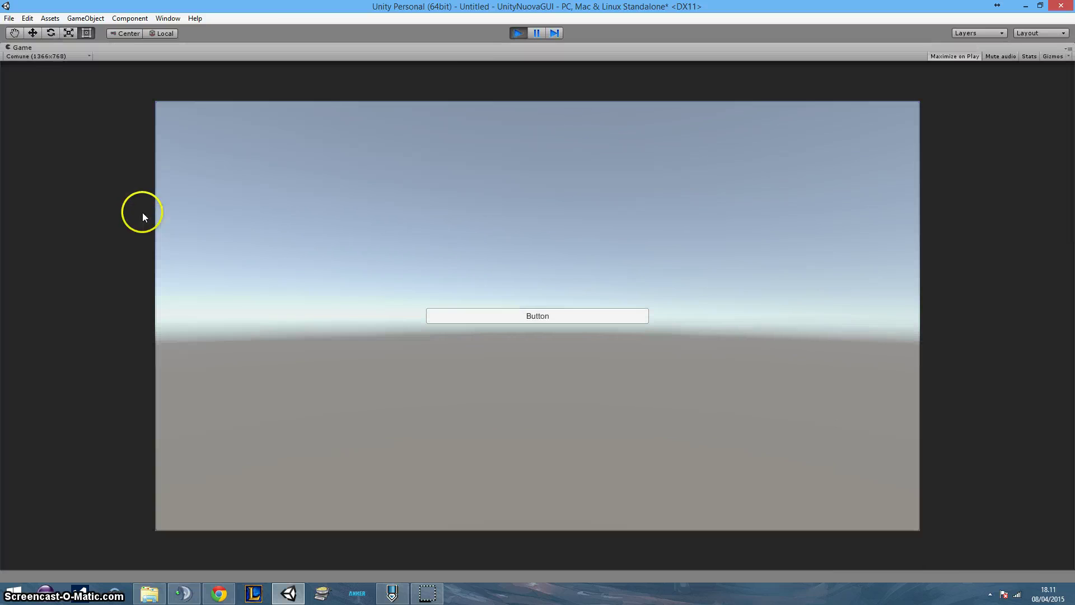
left_click(516, 35)
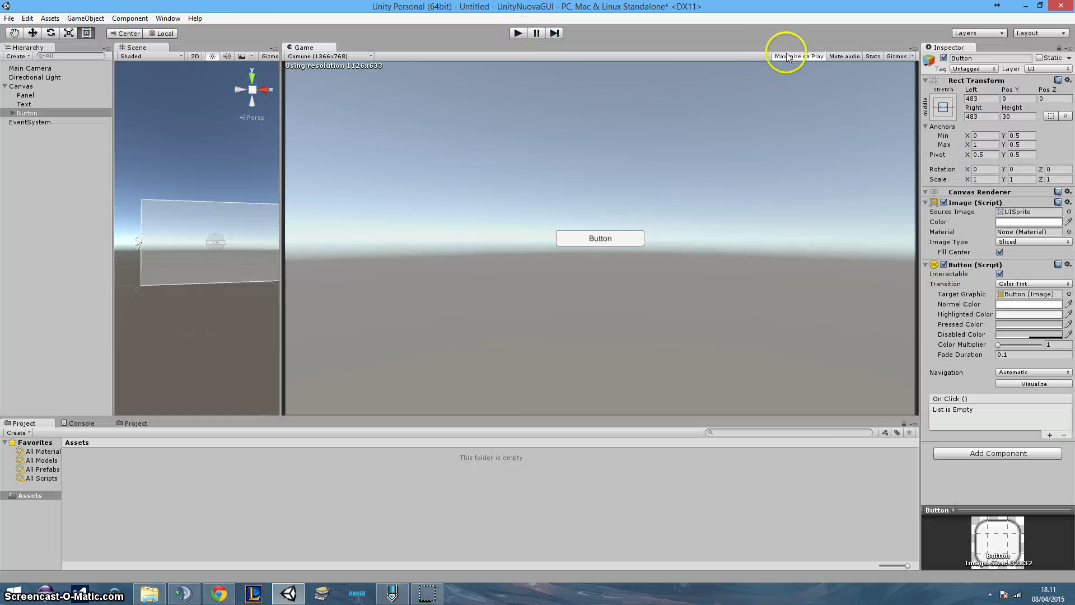
left_click(795, 56)
left_click(517, 35)
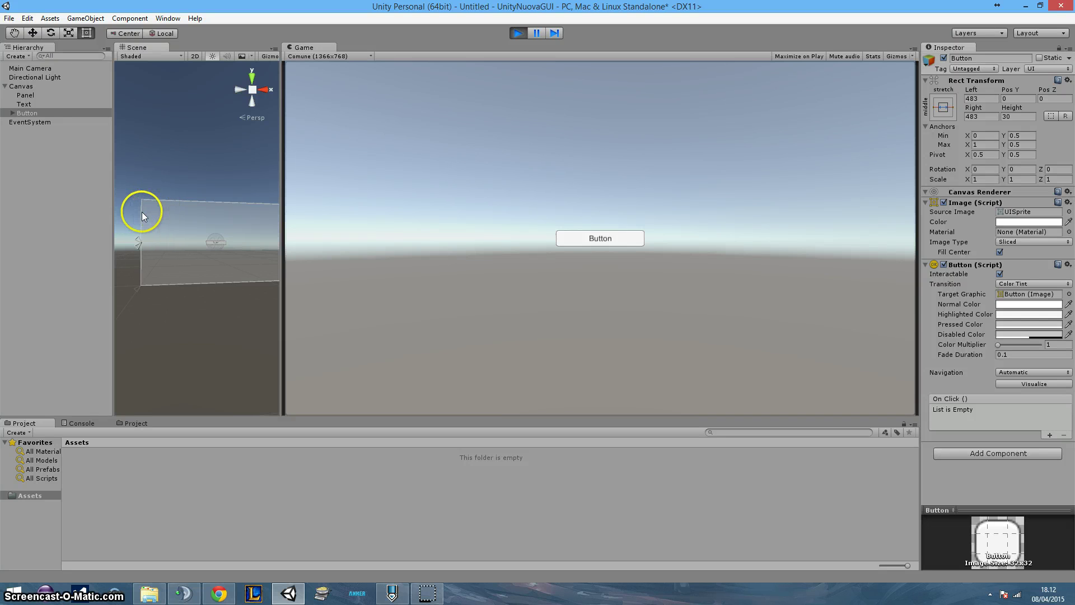
Shrink the canvas from the top and drag the Button's left edge to test stretching
mouse_move(169, 201)
left_mouse_down()
mouse_move(171, 260)
mouse_move(186, 228)
mouse_move(142, 218)
left_mouse_up()
mouse_move(146, 231)
left_mouse_down()
mouse_move(62, 220)
mouse_move(184, 231)
mouse_move(131, 233)
left_mouse_up()
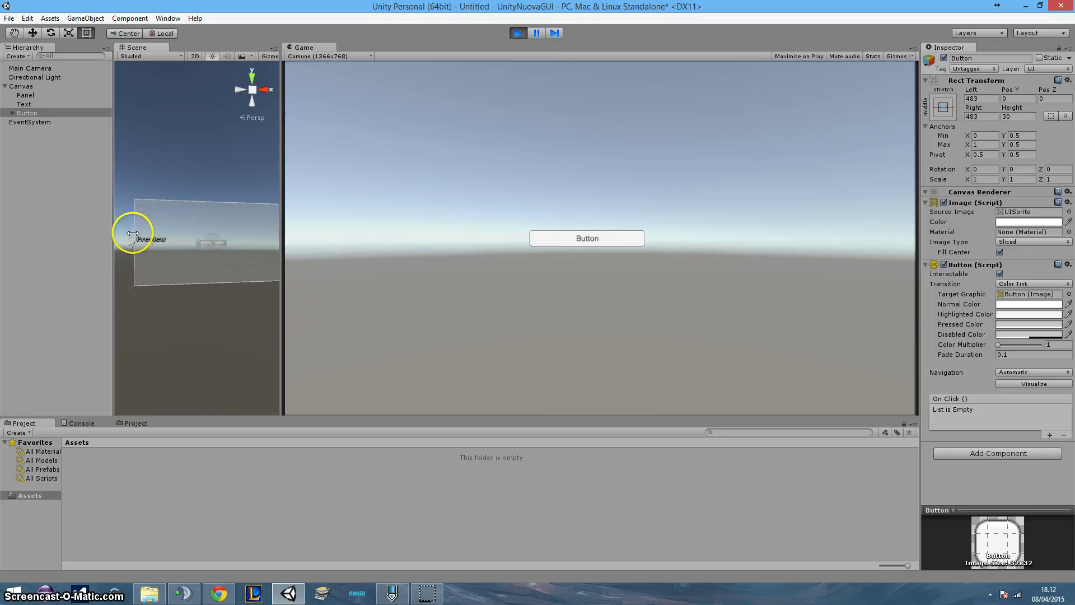
mouse_move(131, 232)
left_mouse_down()
mouse_move(152, 233)
mouse_move(130, 233)
left_mouse_up()
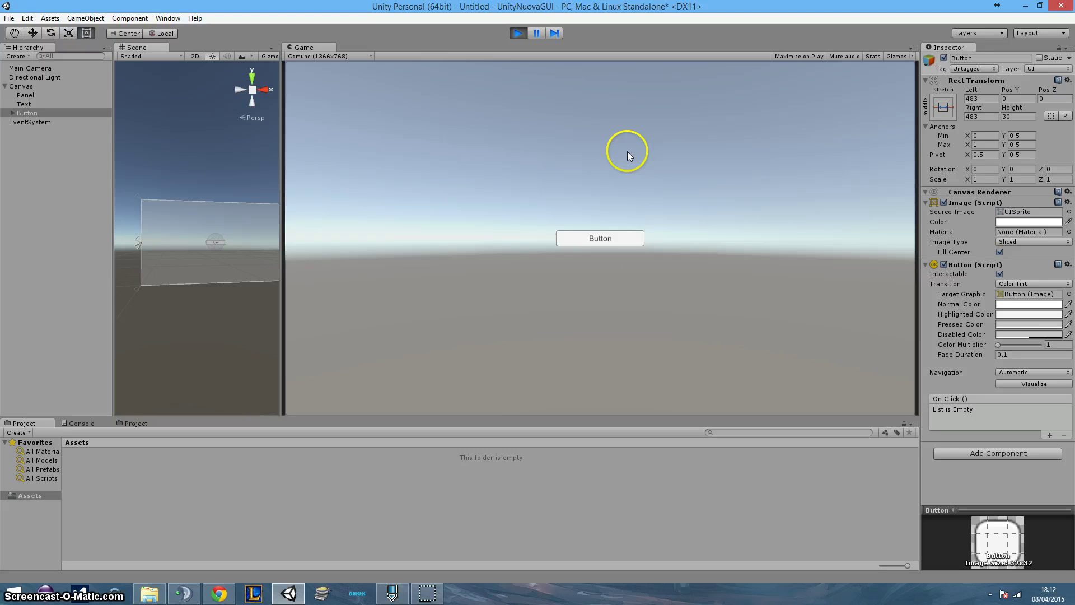
left_click(946, 107)
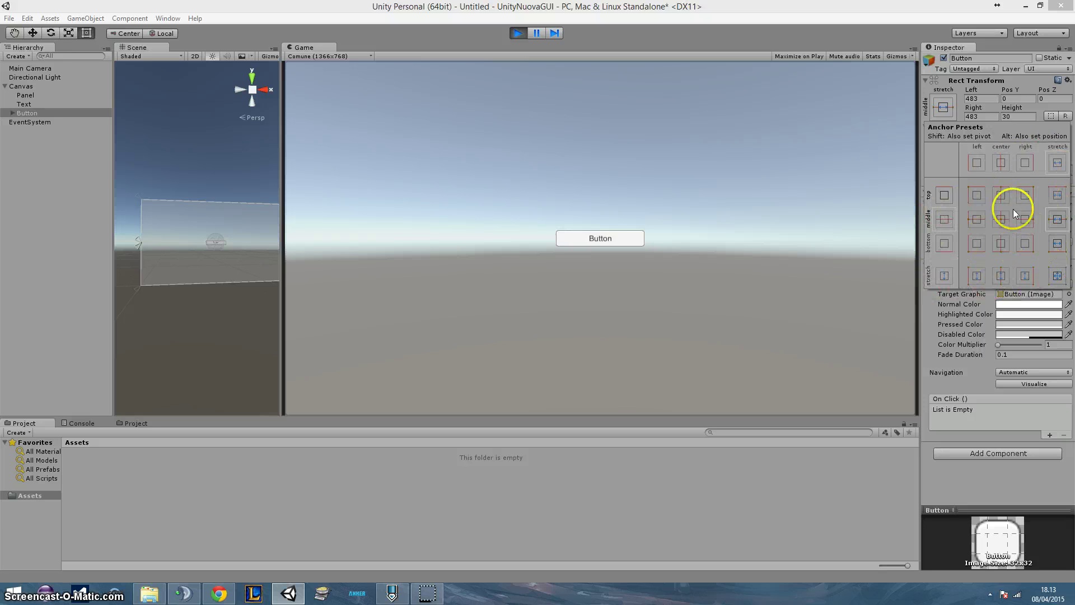
left_click(770, 219)
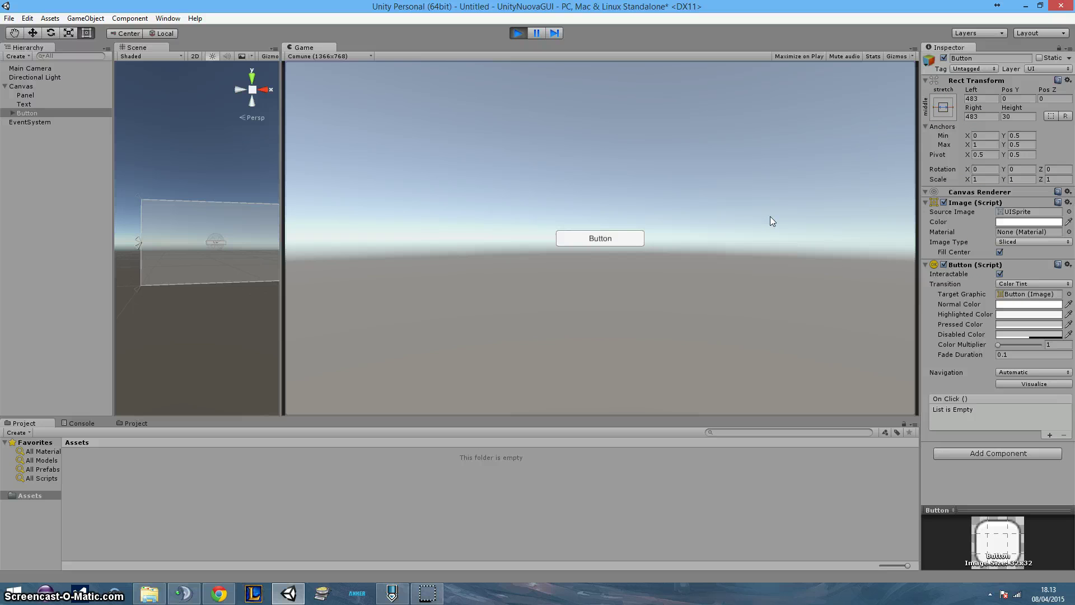
left_click(974, 154)
Drag the Button's side handles to Left 464 and Right 380, keeping height 30
left_click(594, 241)
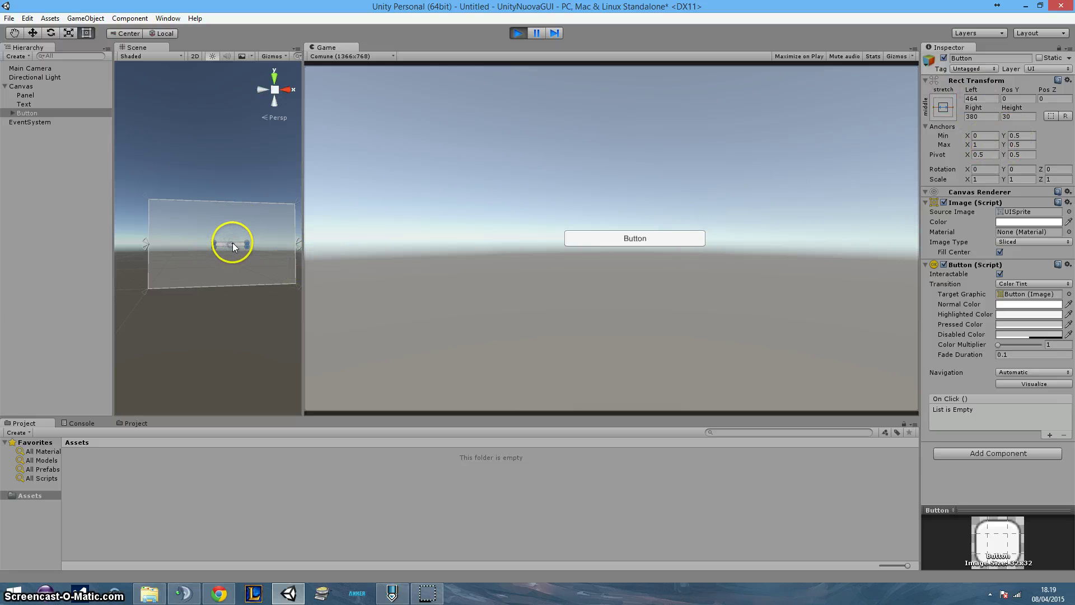
scroll(231, 257, "up", 1)
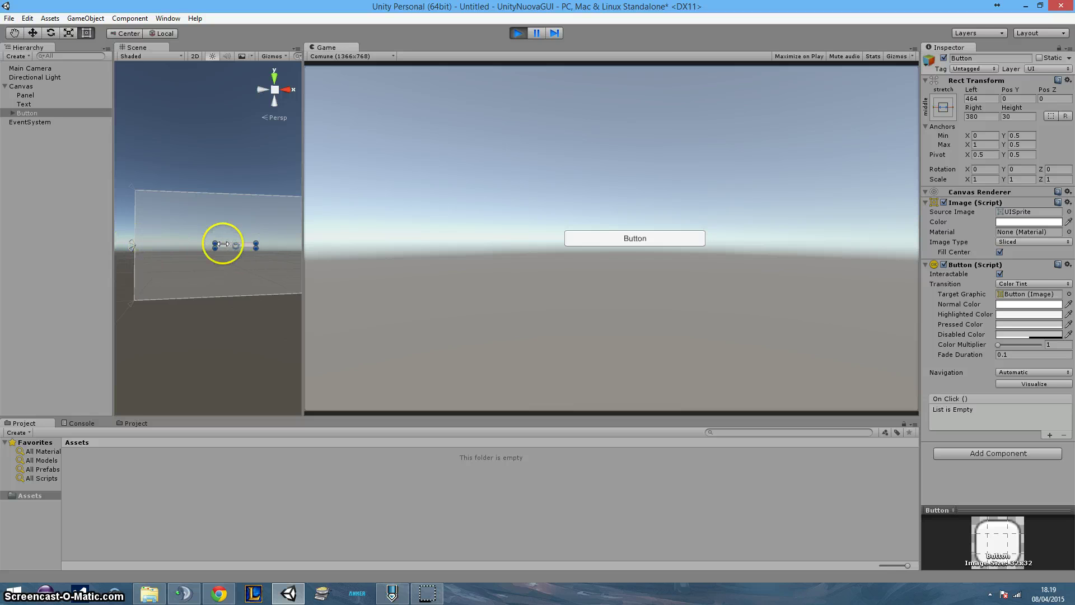